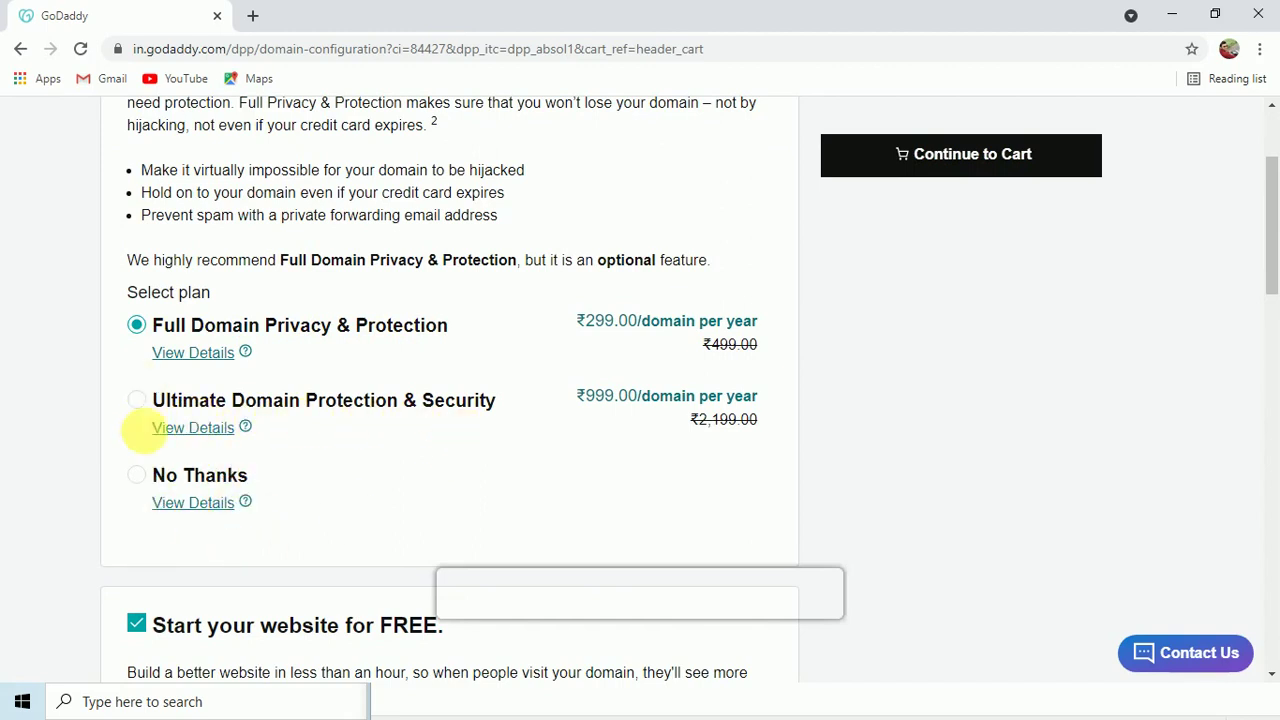
Go to the GoDaddy shopping cart.
scroll(300, 420, "down", 3)
scroll(230, 320, "down", 4)
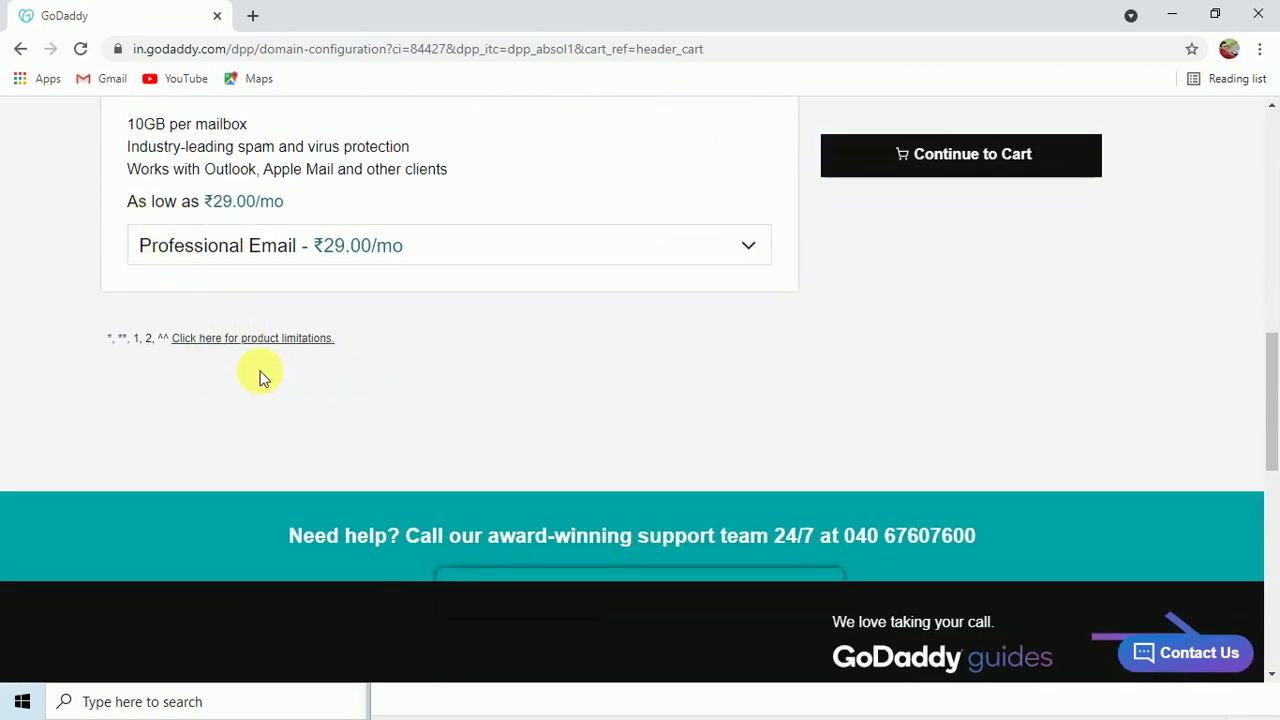
left_click(928, 168)
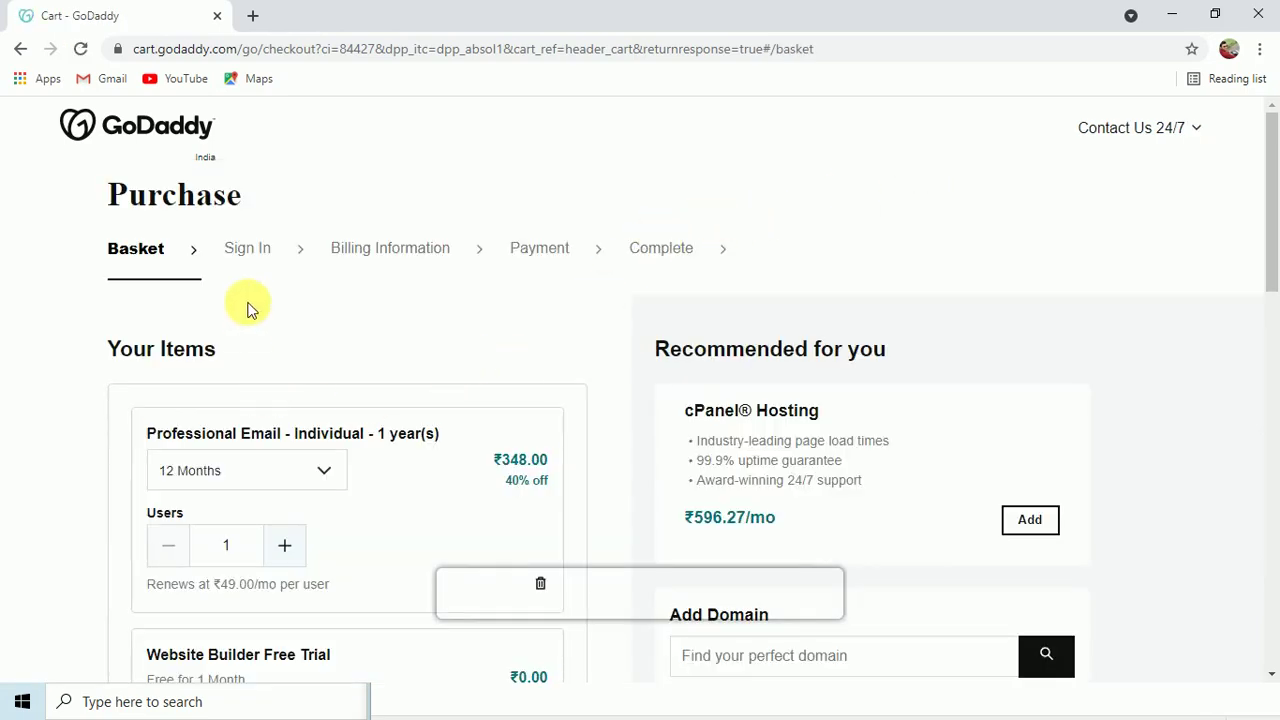
Keep the email plan at 12 Months and continue to checkout from the ₹2,542.00 subtotal.
scroll(429, 375, "down", 2)
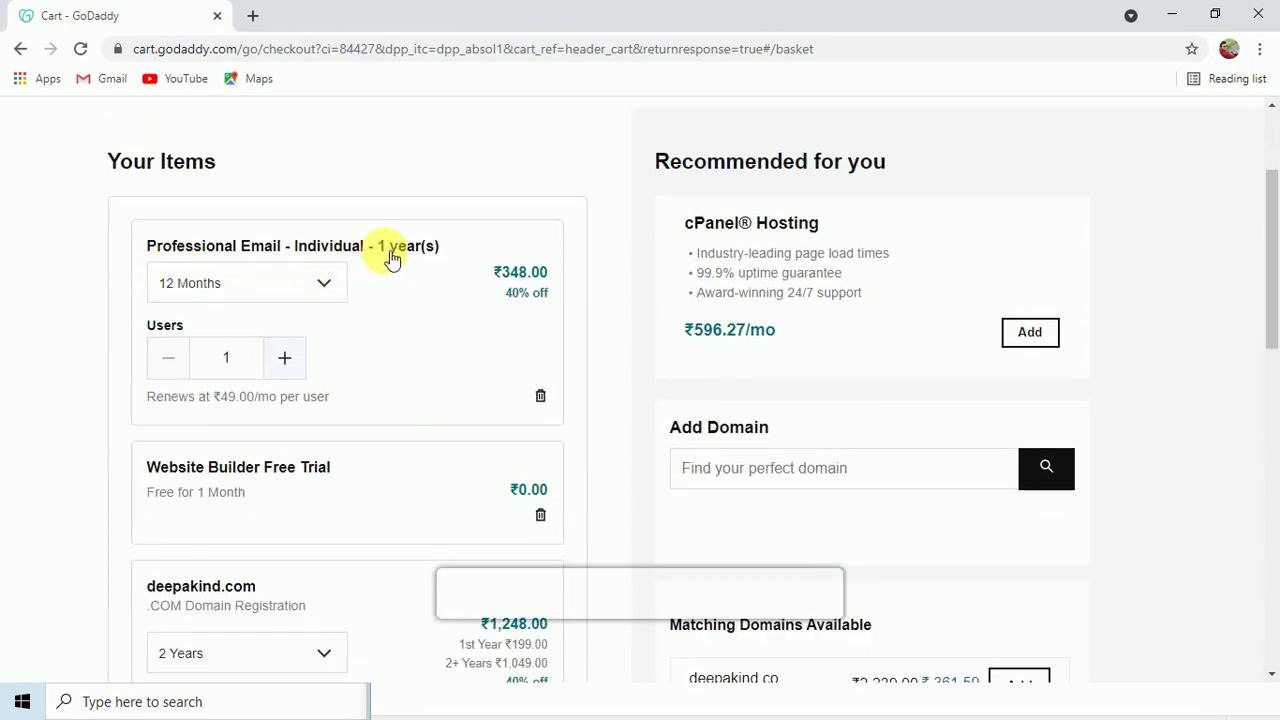
left_click(327, 290)
left_click(447, 355)
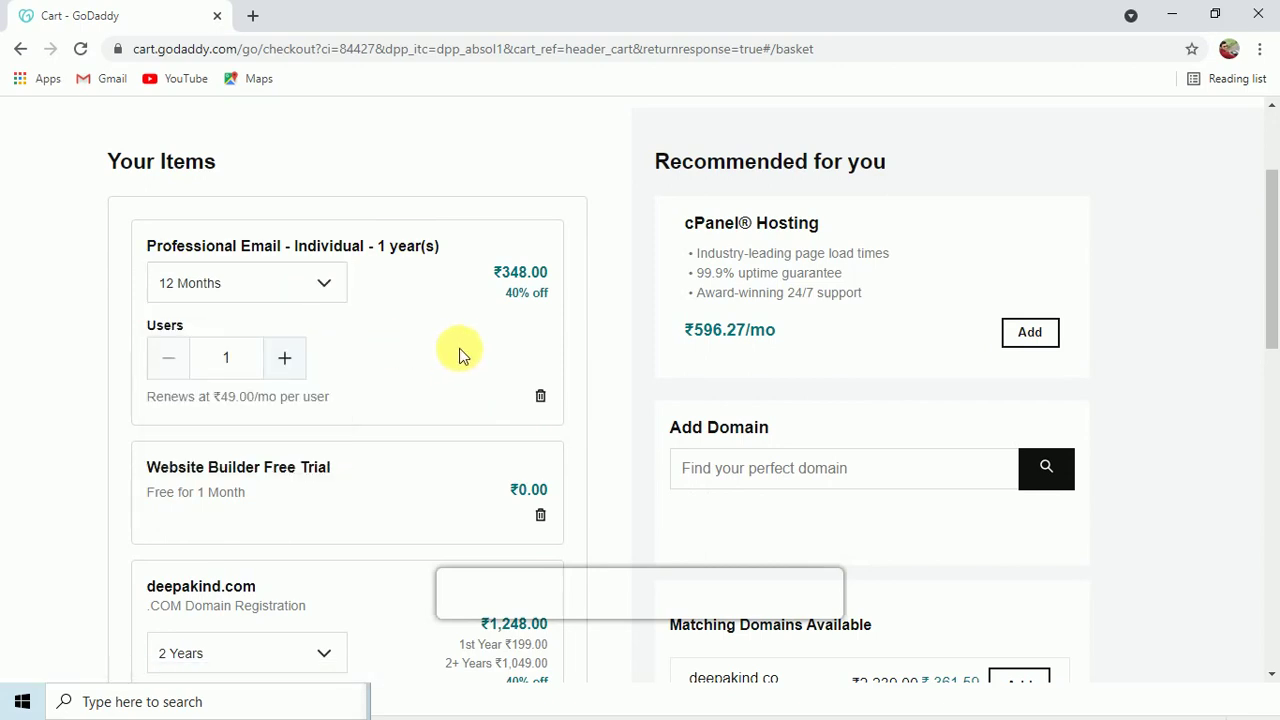
scroll(455, 350, "down", 3)
scroll(330, 230, "down", 2)
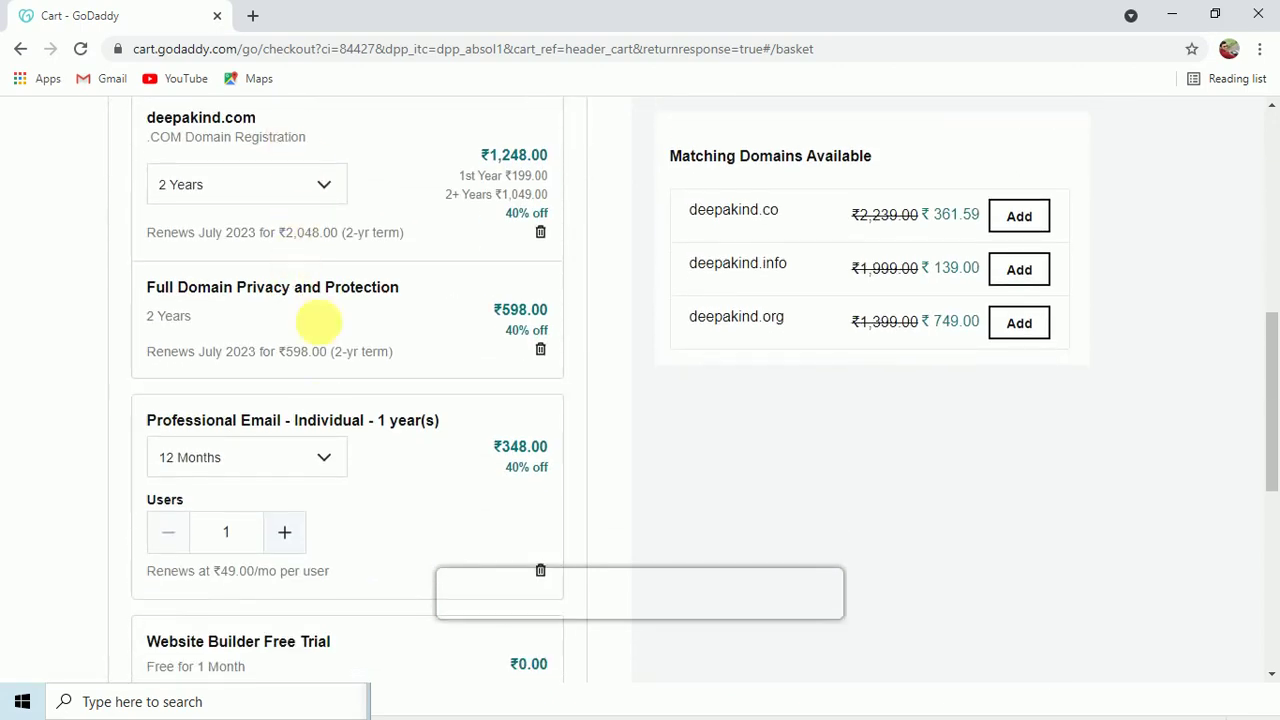
scroll(318, 322, "down", 6)
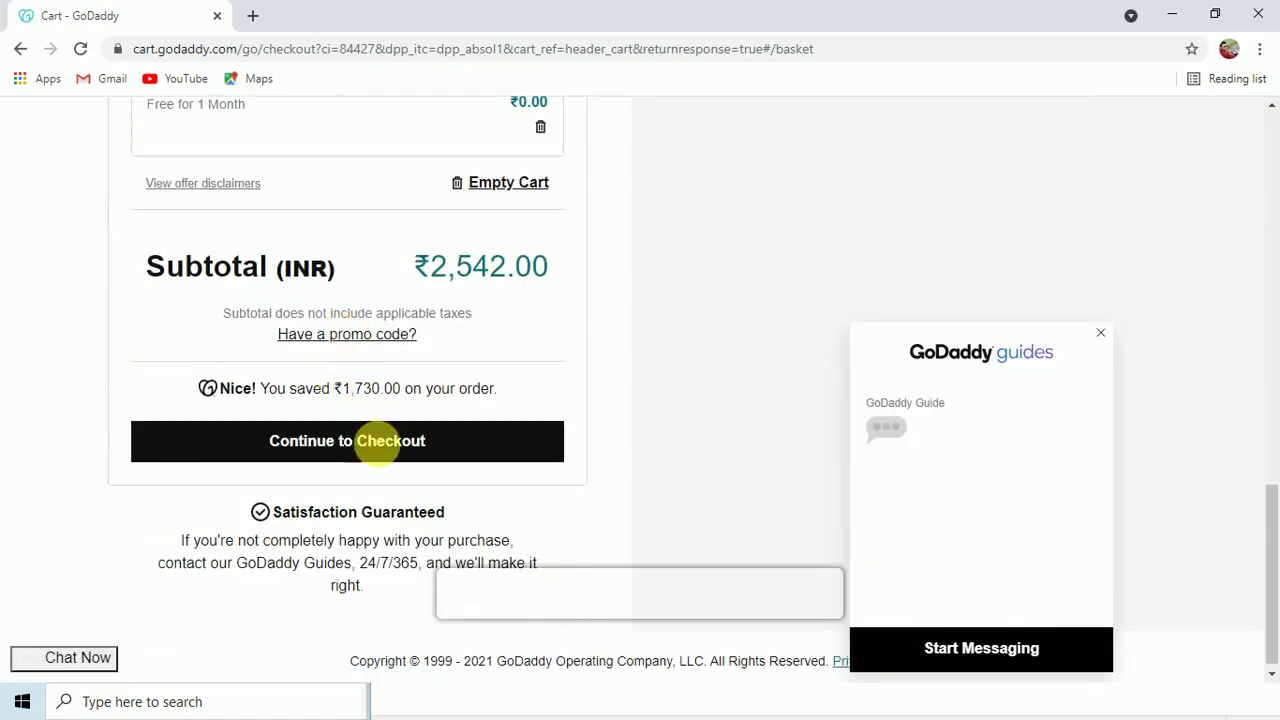
left_click(385, 441)
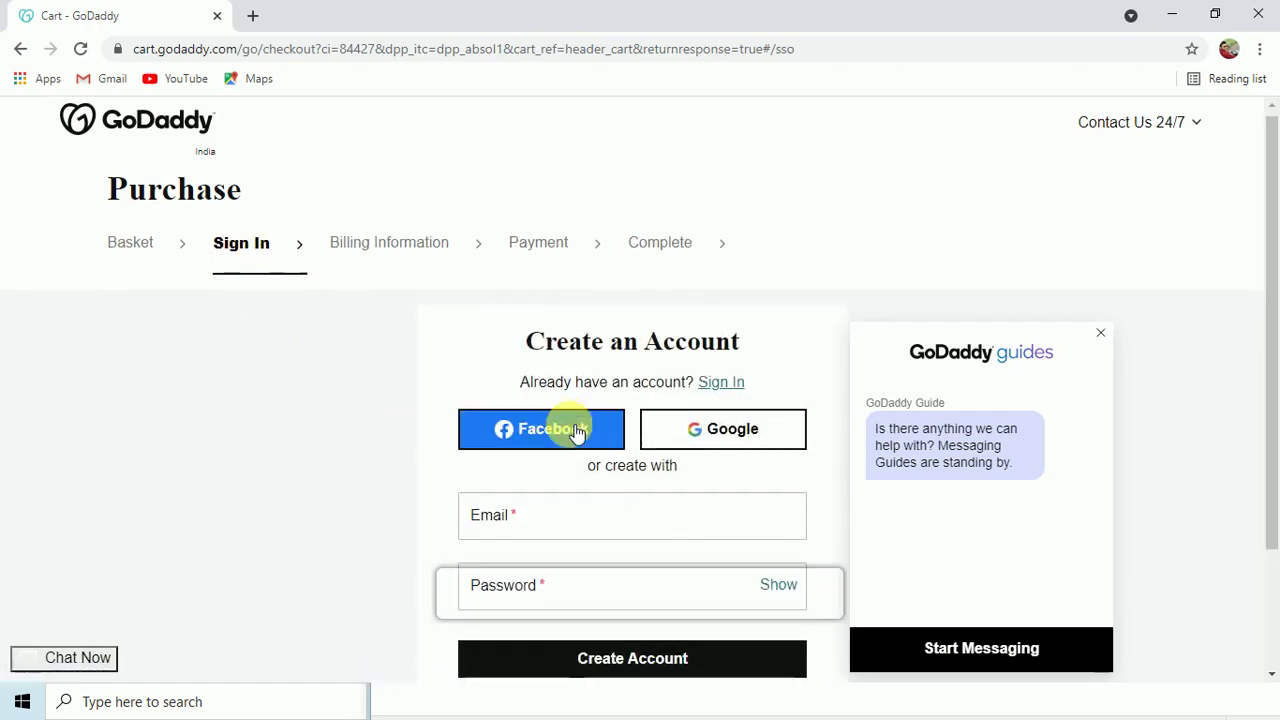
Scroll through GoDaddy's Create an Account form.
scroll(571, 429, "down", 2)
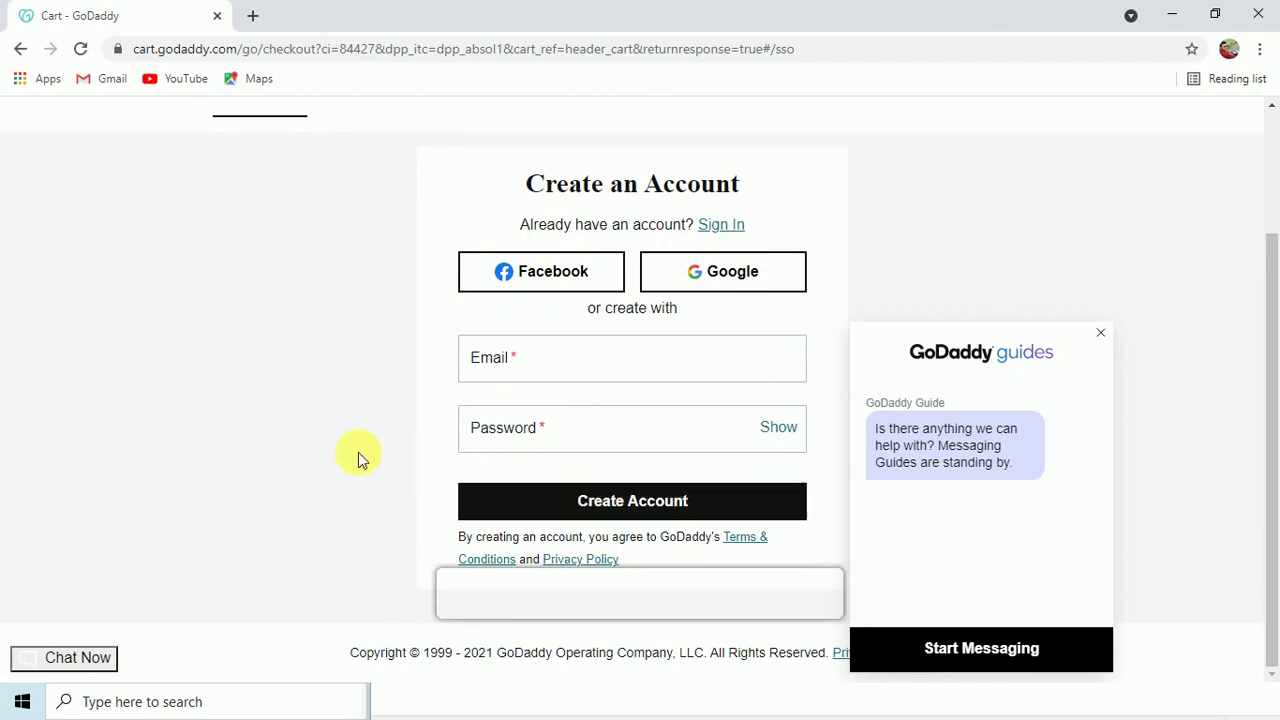
scroll(390, 430, "up", 2)
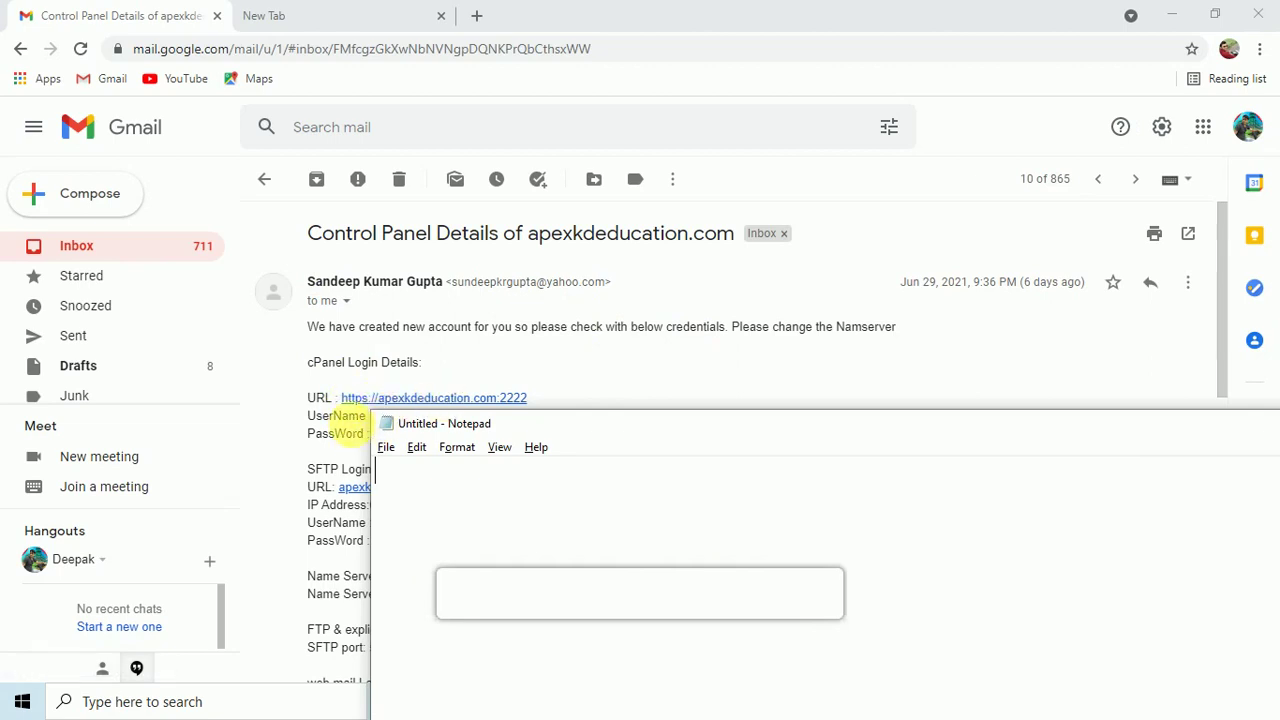
Open the e-mailed control panel link and switch to the apexkdeducation.com login tab.
left_click(433, 403)
left_click(371, 12)
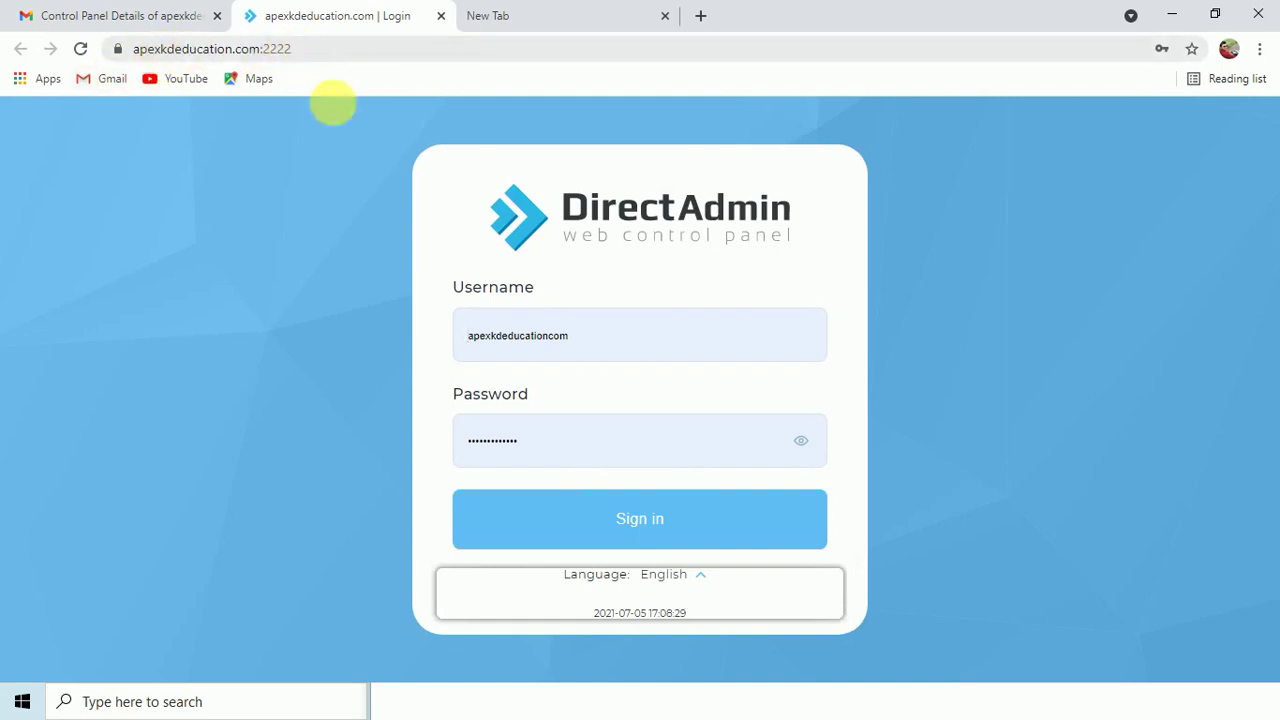
Sign in to DirectAdmin and bring the Softaculous Apps Installer section into view.
left_click(612, 541)
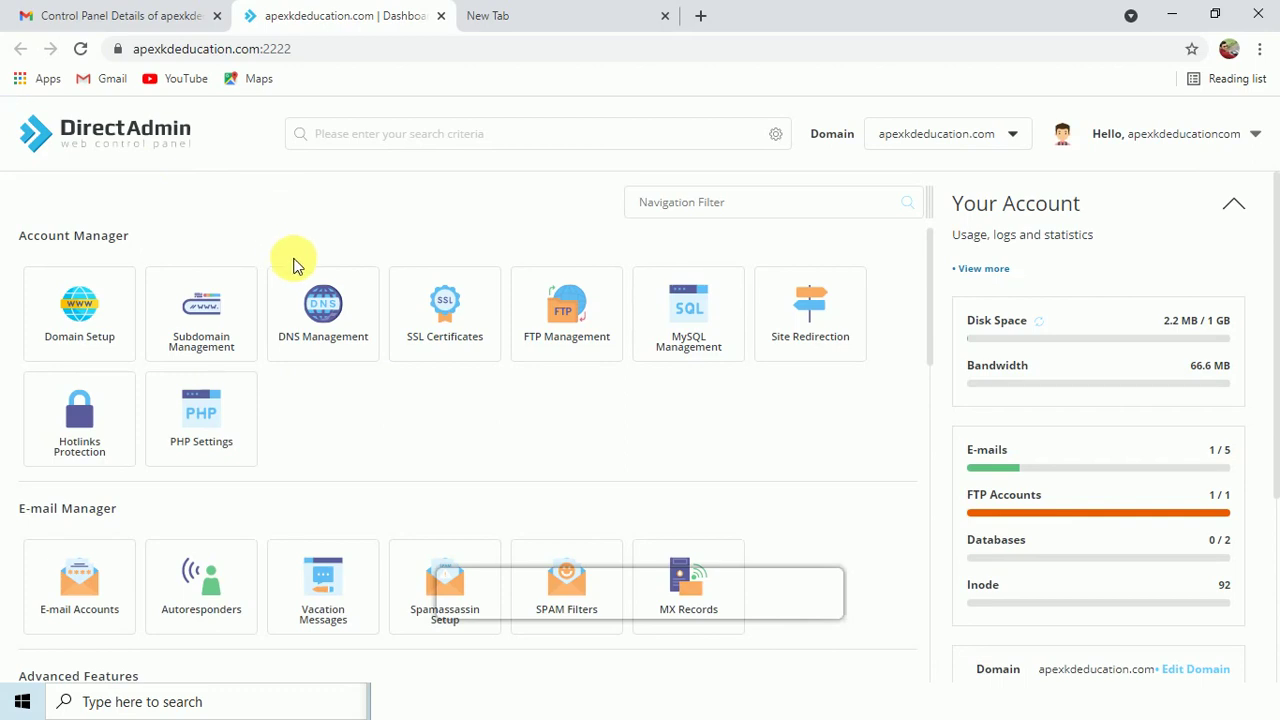
scroll(335, 365, "down", 11)
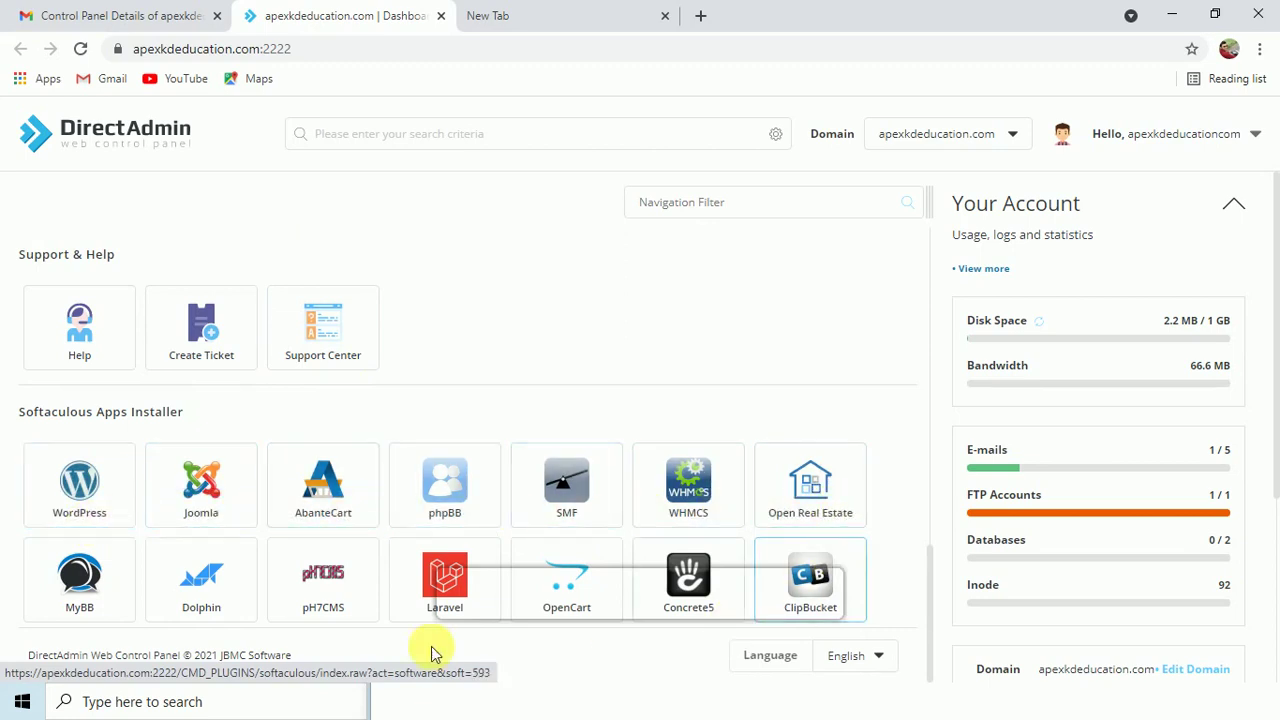
Open the WordPress installer in Softaculous and start a new installation.
left_click(92, 510)
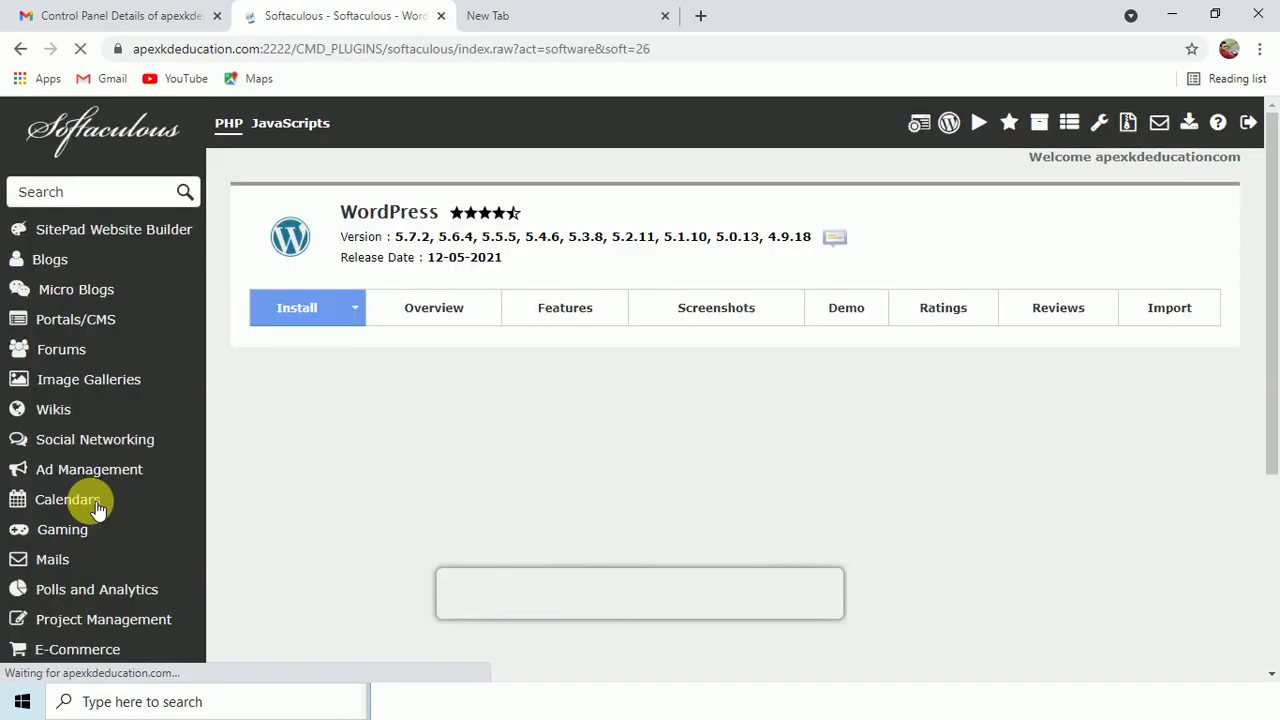
scroll(757, 423, "down", 2)
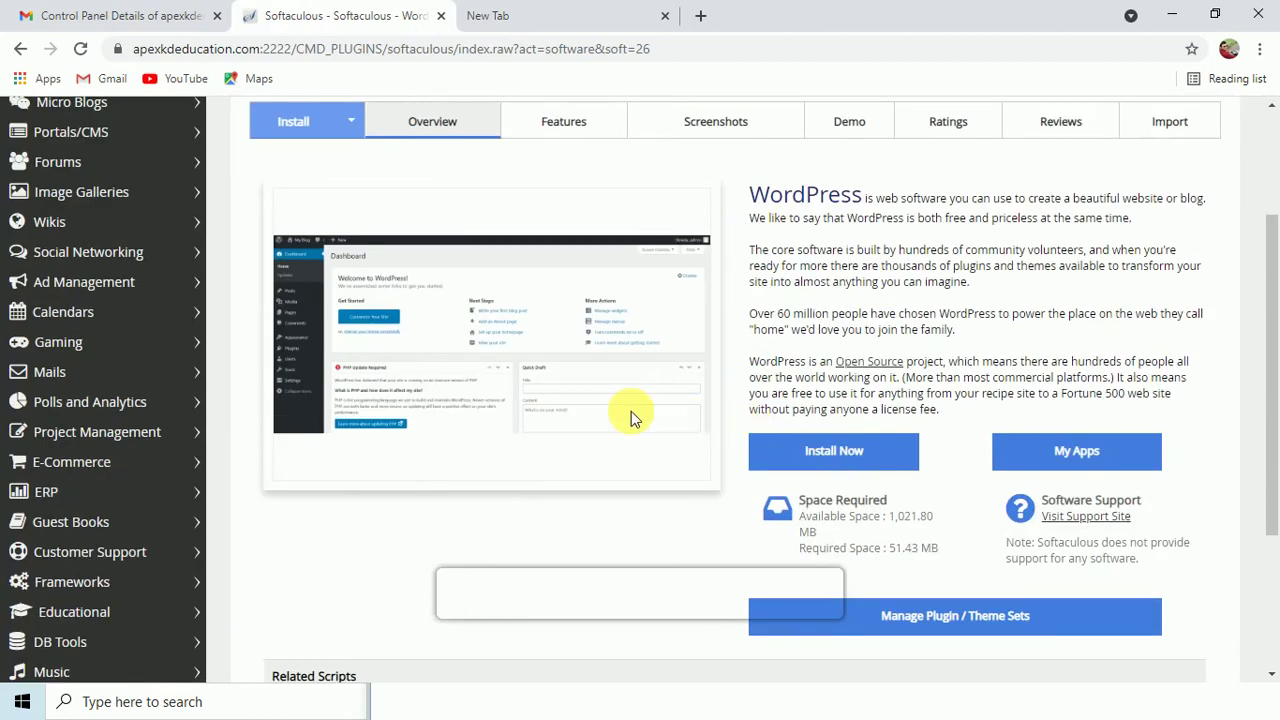
scroll(631, 411, "up", 1)
scroll(536, 358, "down", 1)
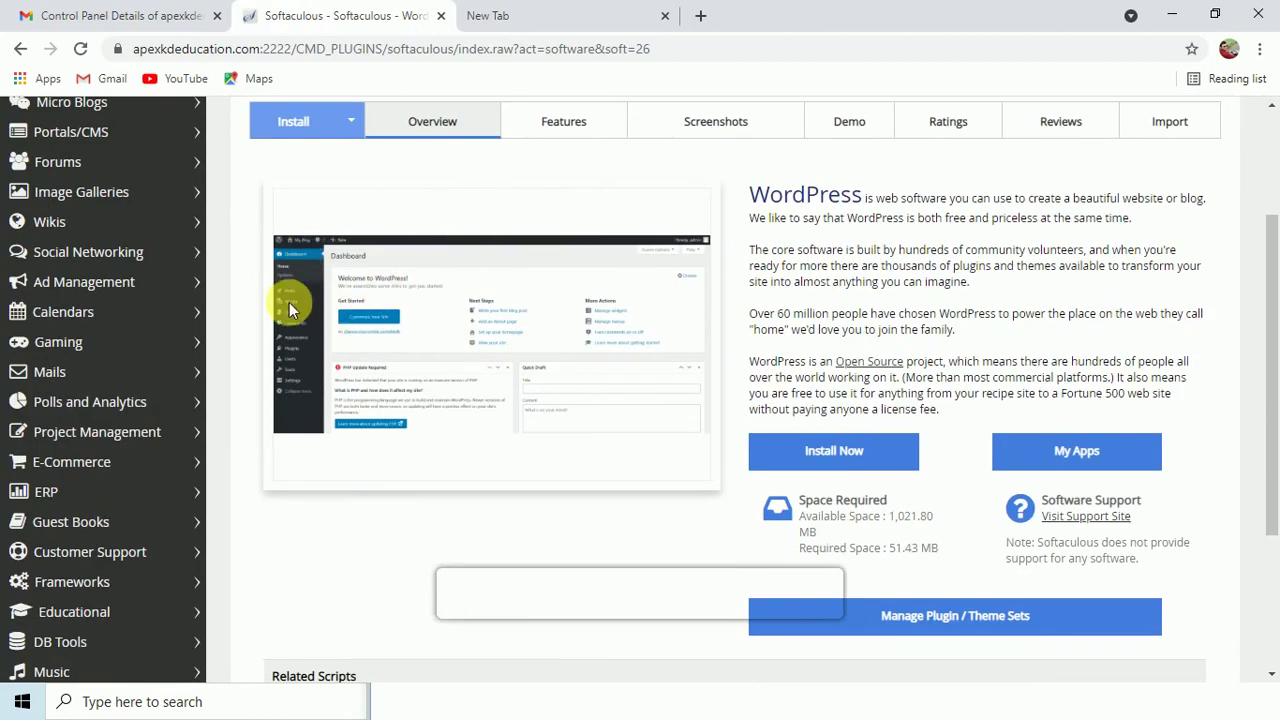
left_click(845, 453)
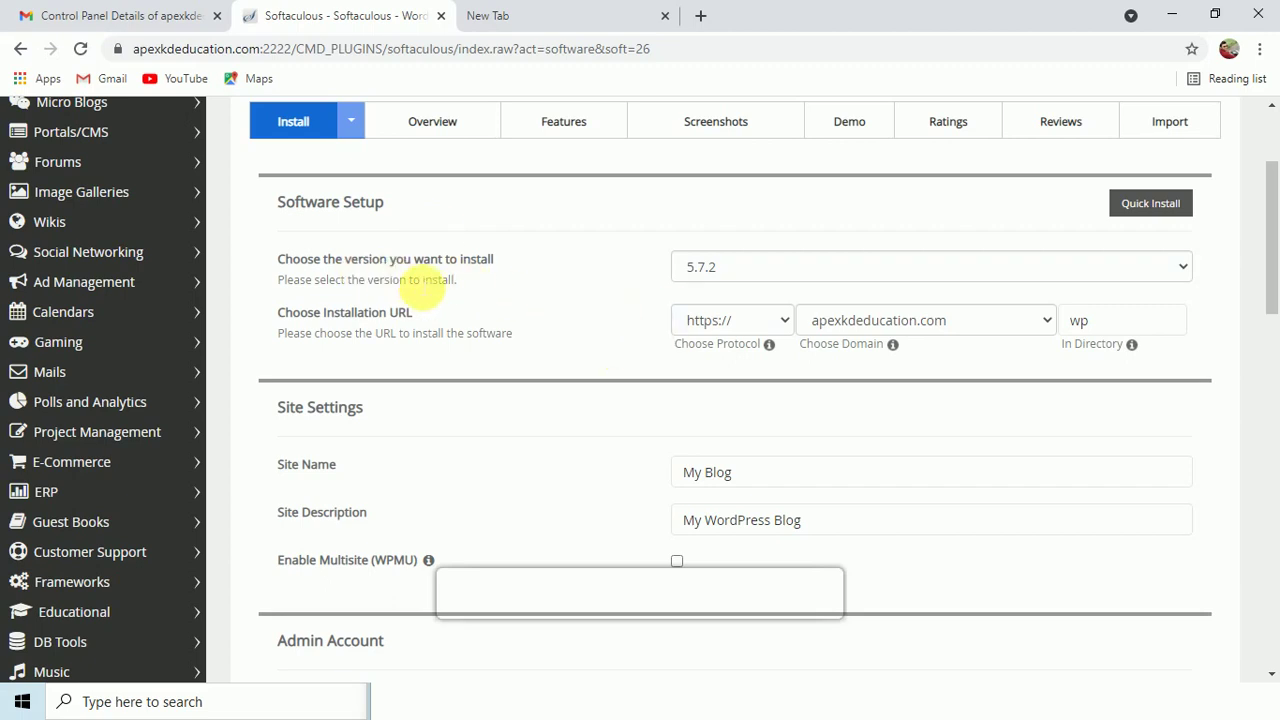
Keep WordPress version 5.7.2 and clear 'wp' from the In Directory field.
left_click(794, 266)
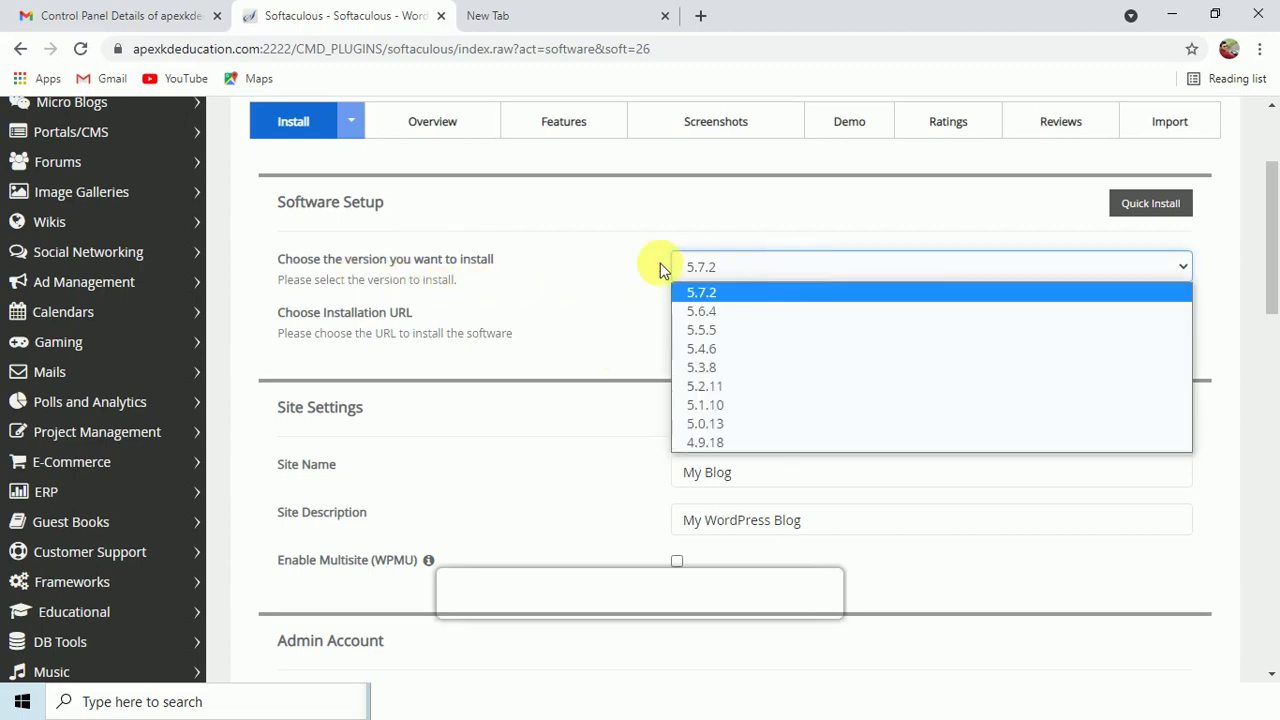
left_click(585, 303)
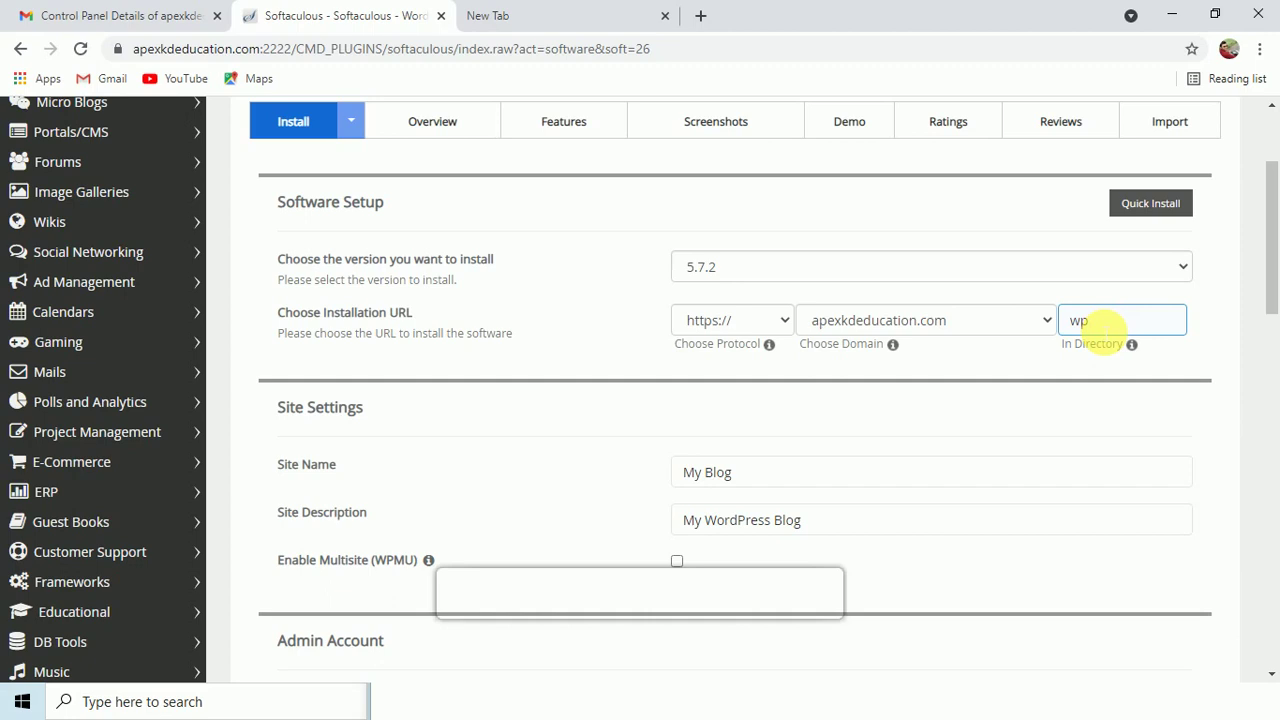
left_click(490, 15)
left_click(366, 15)
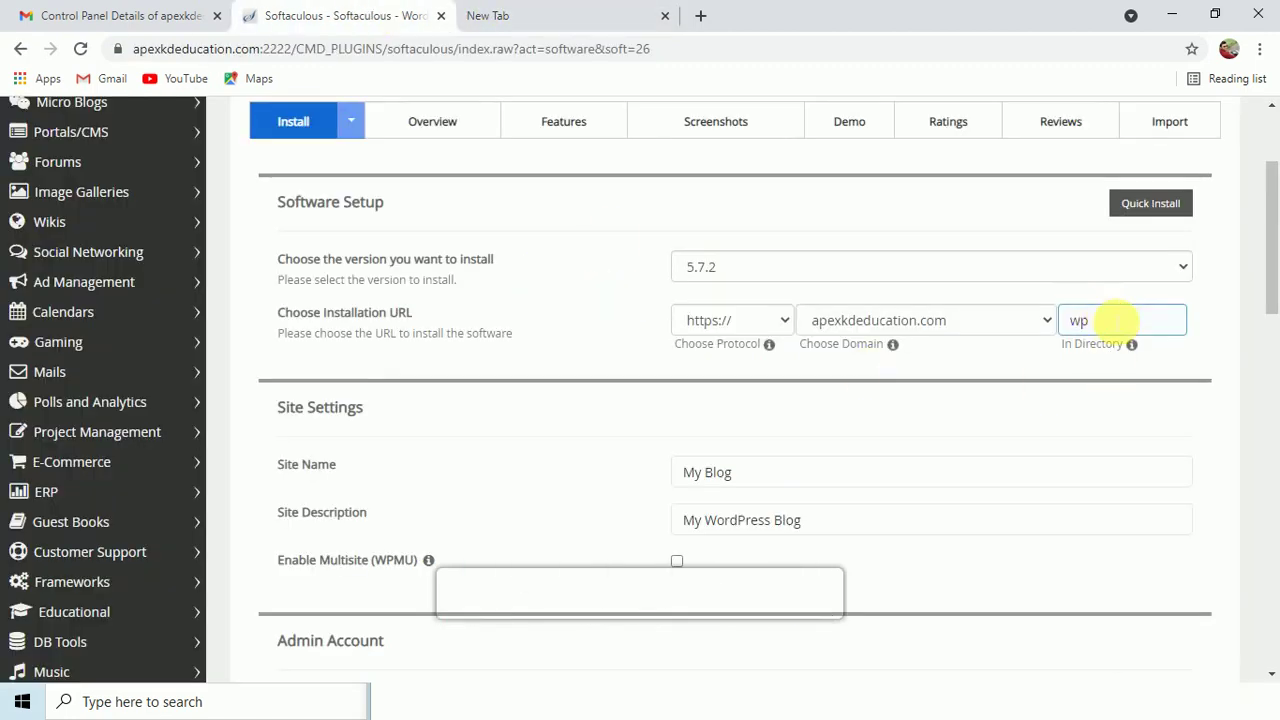
left_click(1117, 319)
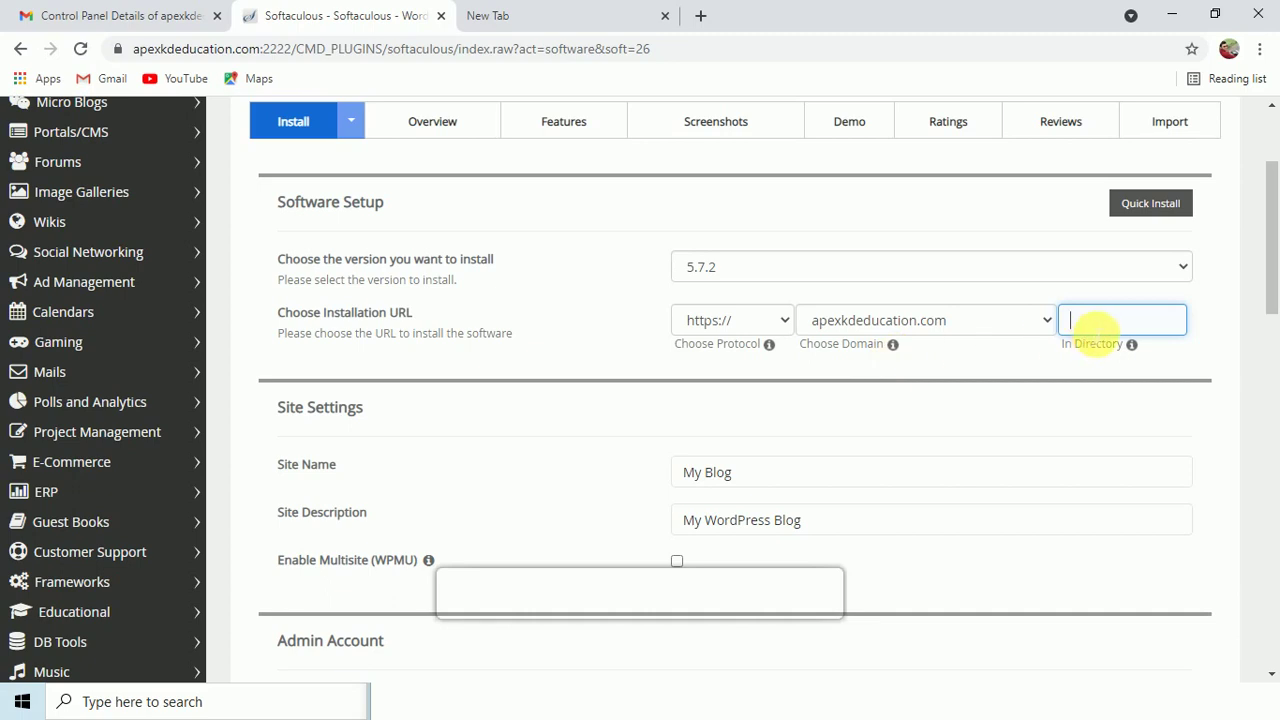
scroll(1097, 332, "down", 2)
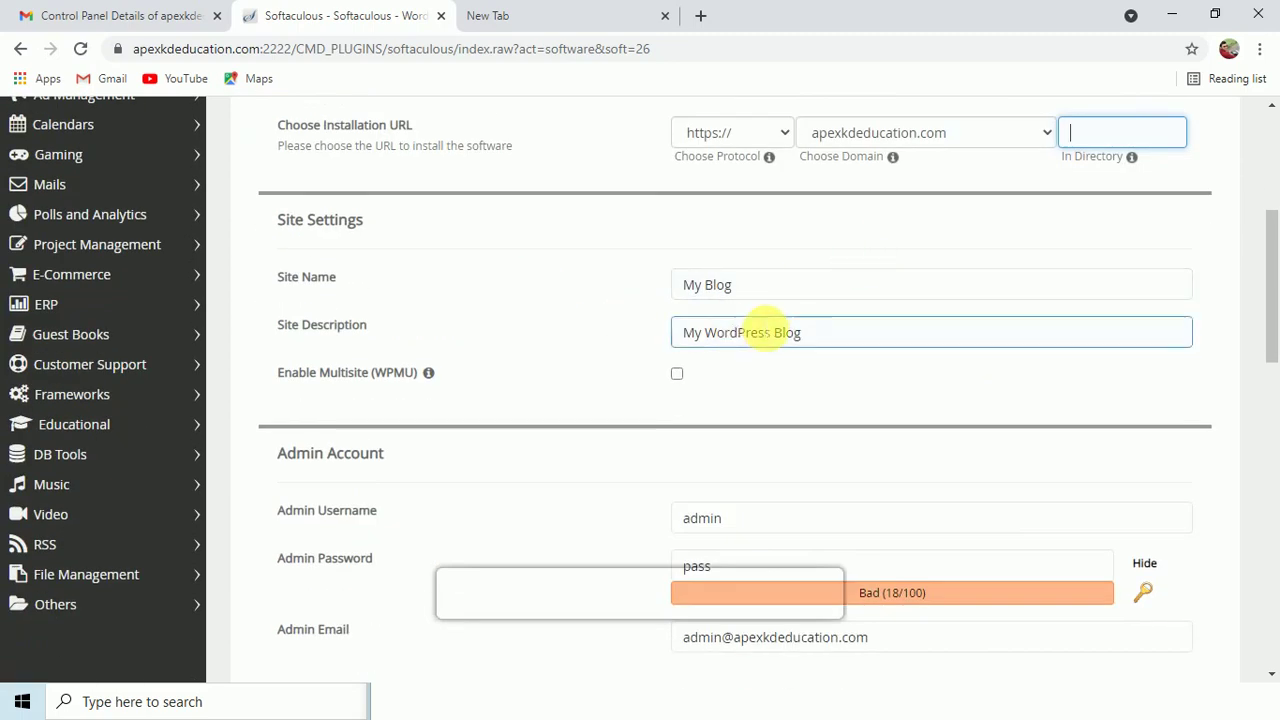
scroll(566, 373, "down", 3)
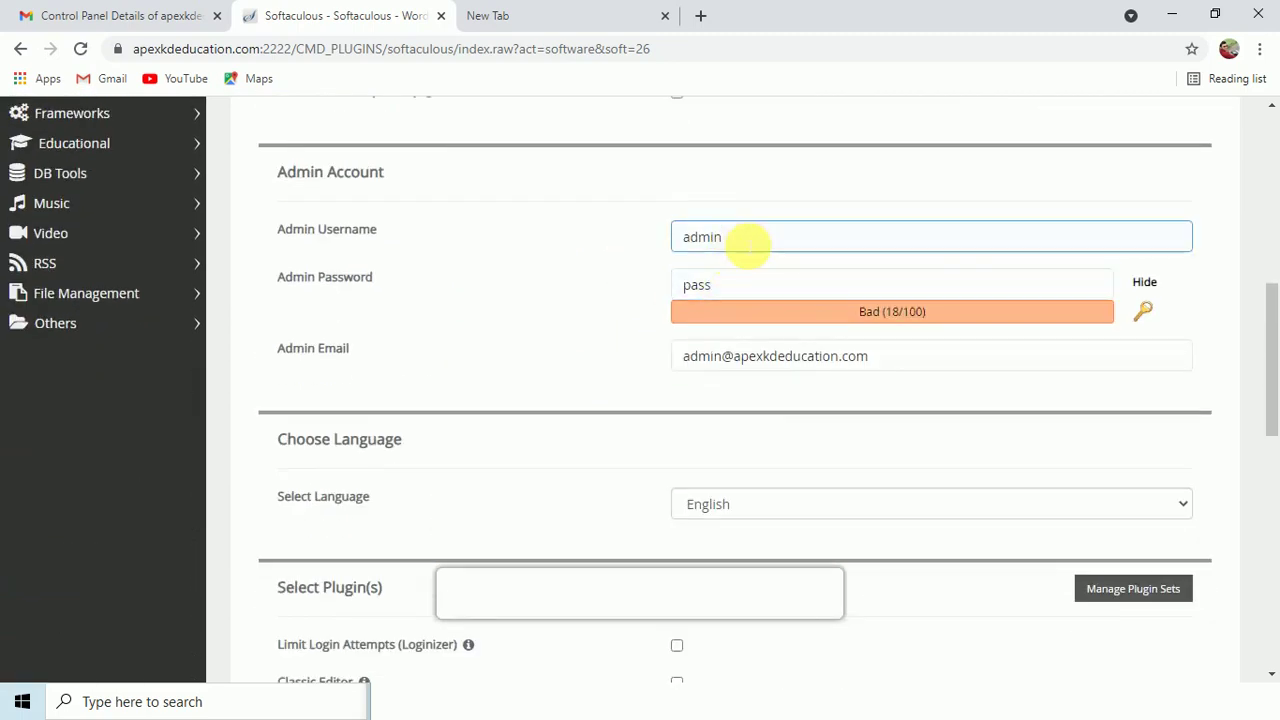
left_click(1144, 286)
left_click_drag(810, 237, 528, 234)
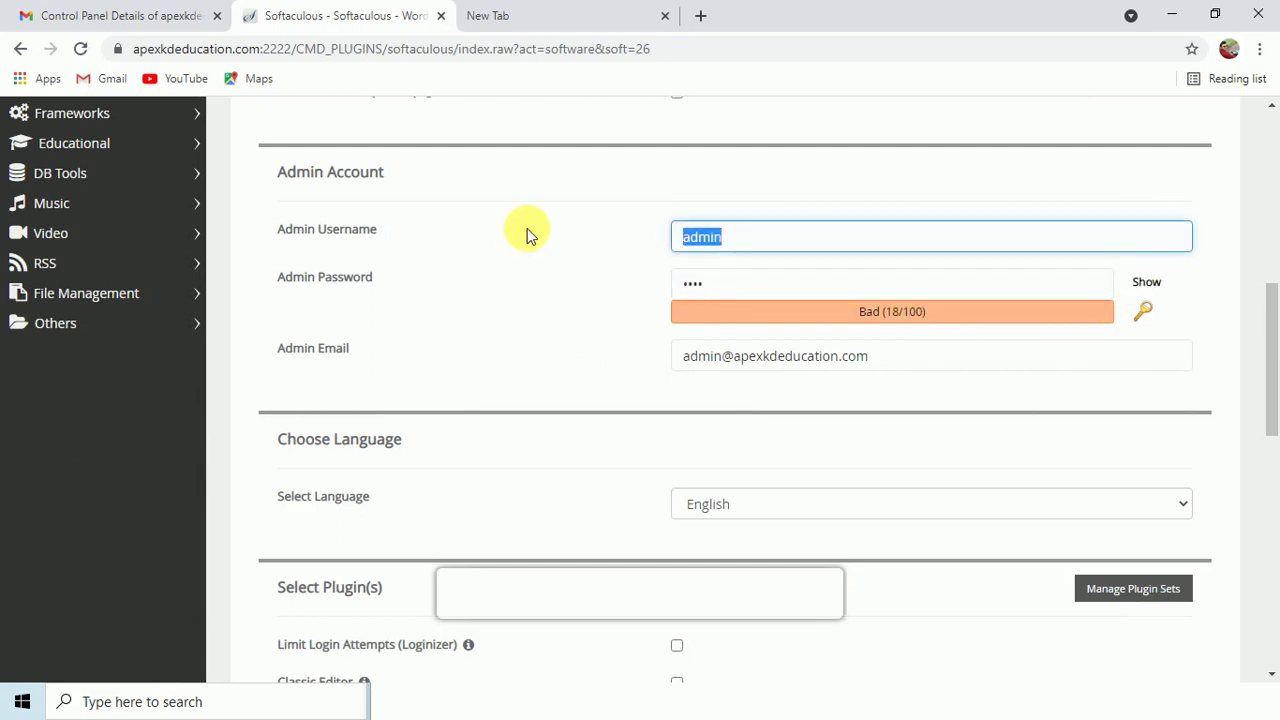
left_click_drag(780, 287, 591, 263)
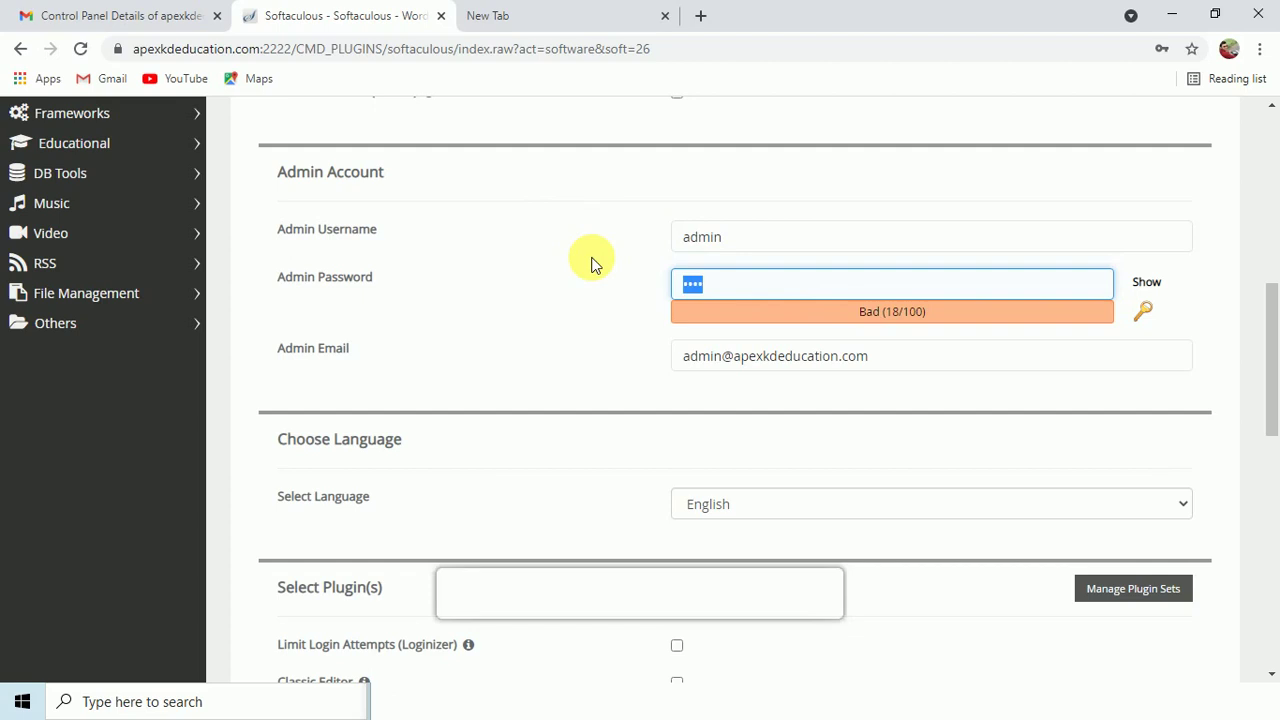
type("adm")
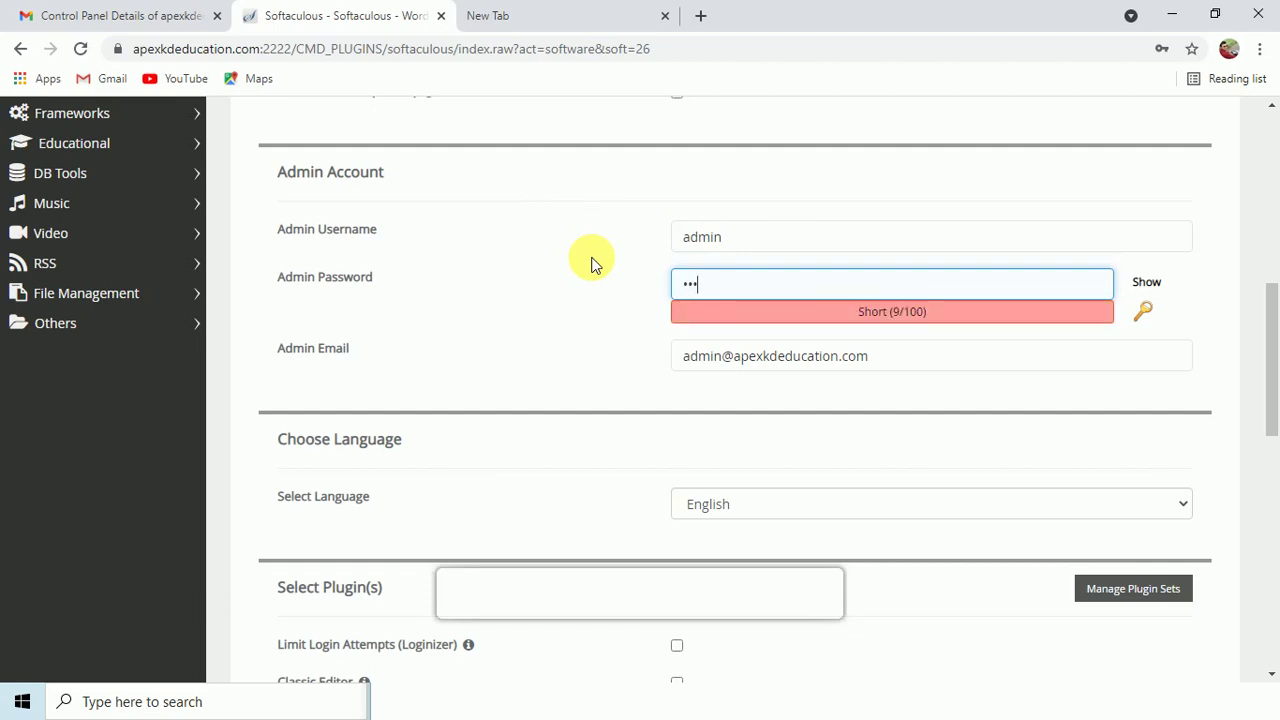
type("in")
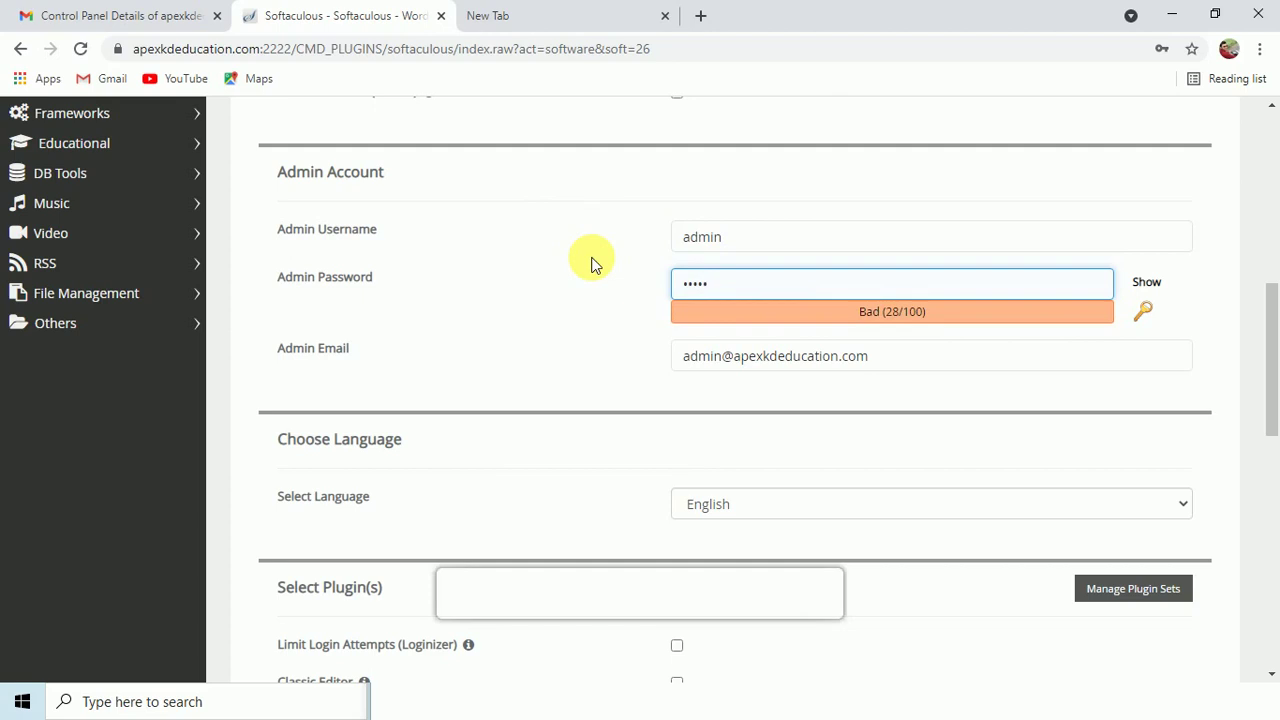
type("1")
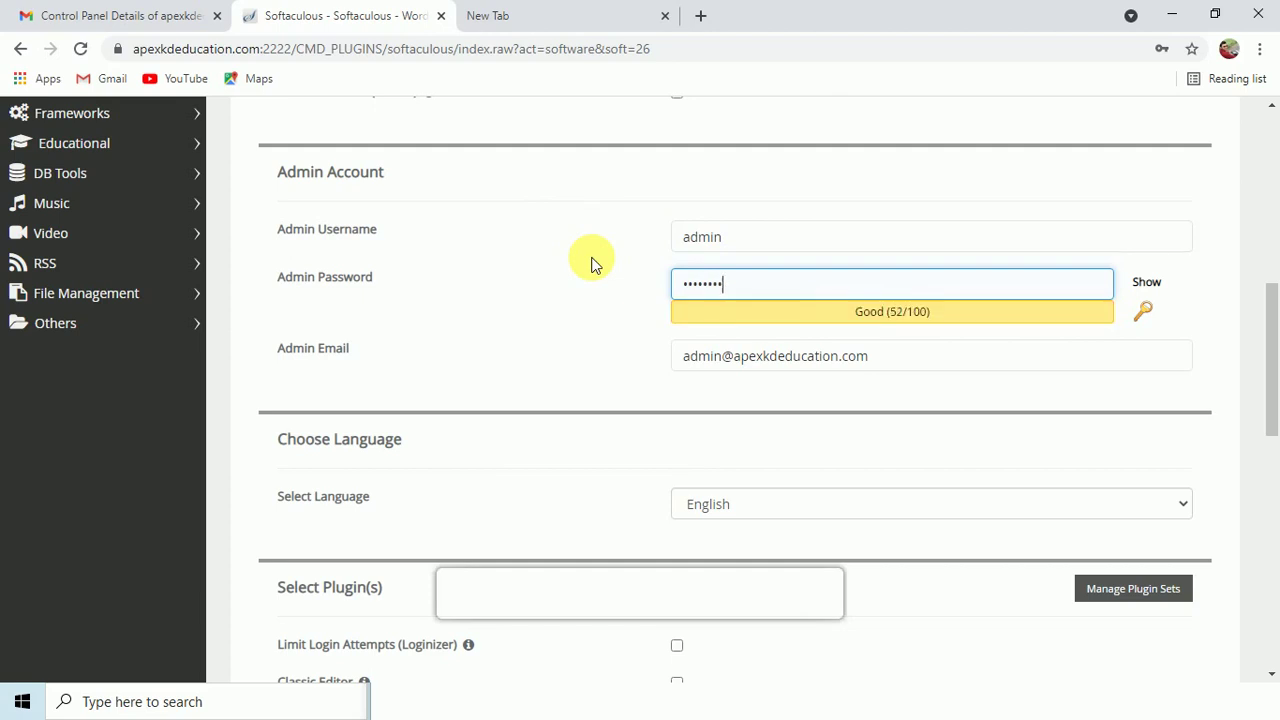
type("3")
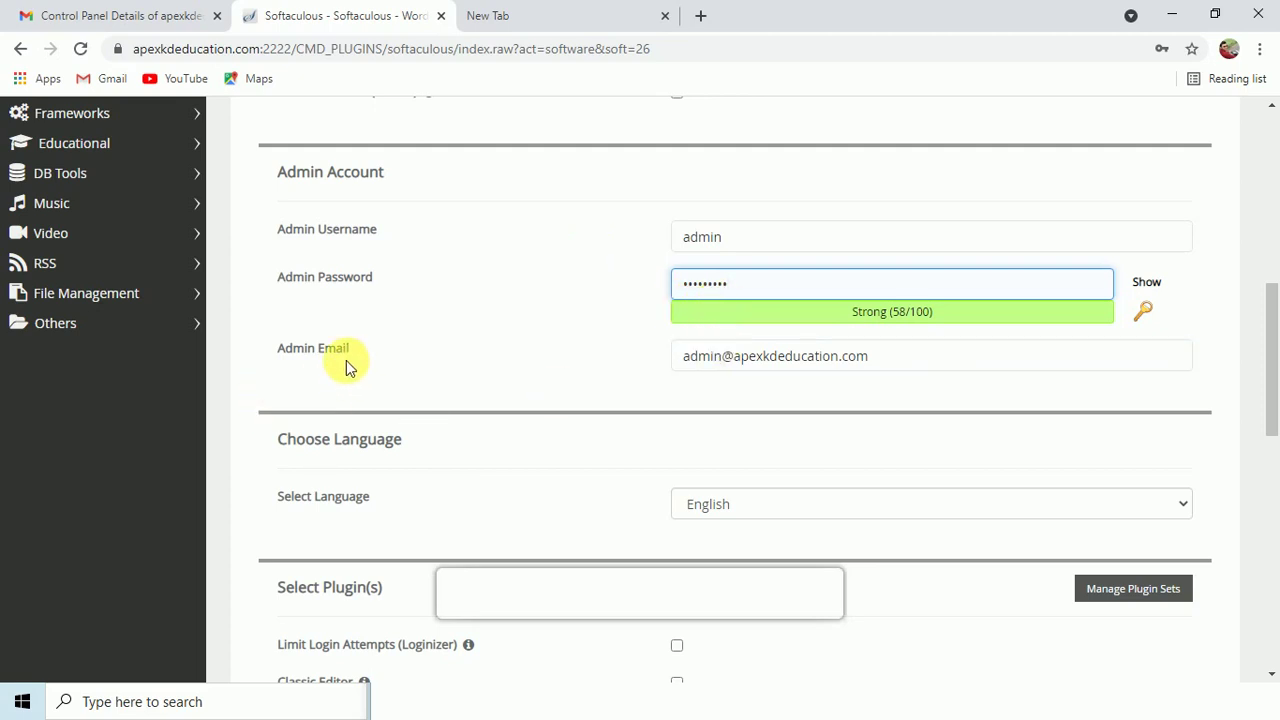
left_click_drag(910, 357, 545, 365)
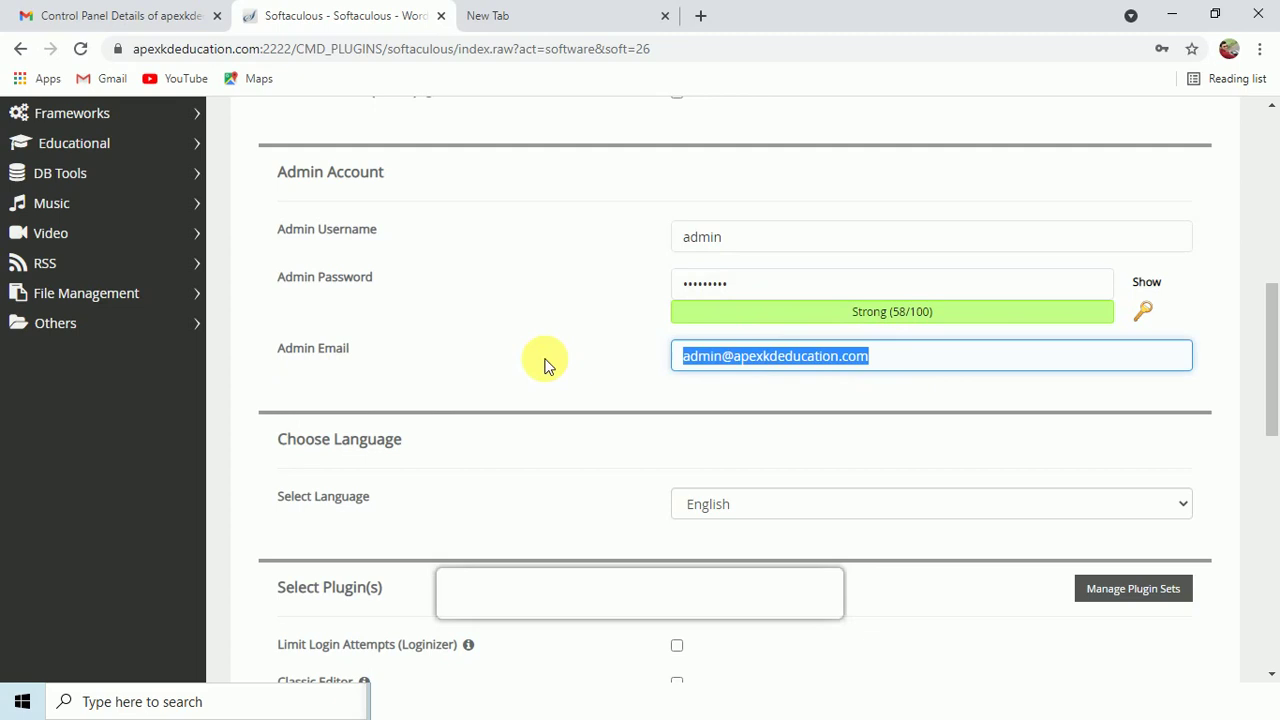
scroll(545, 365, "down", 3)
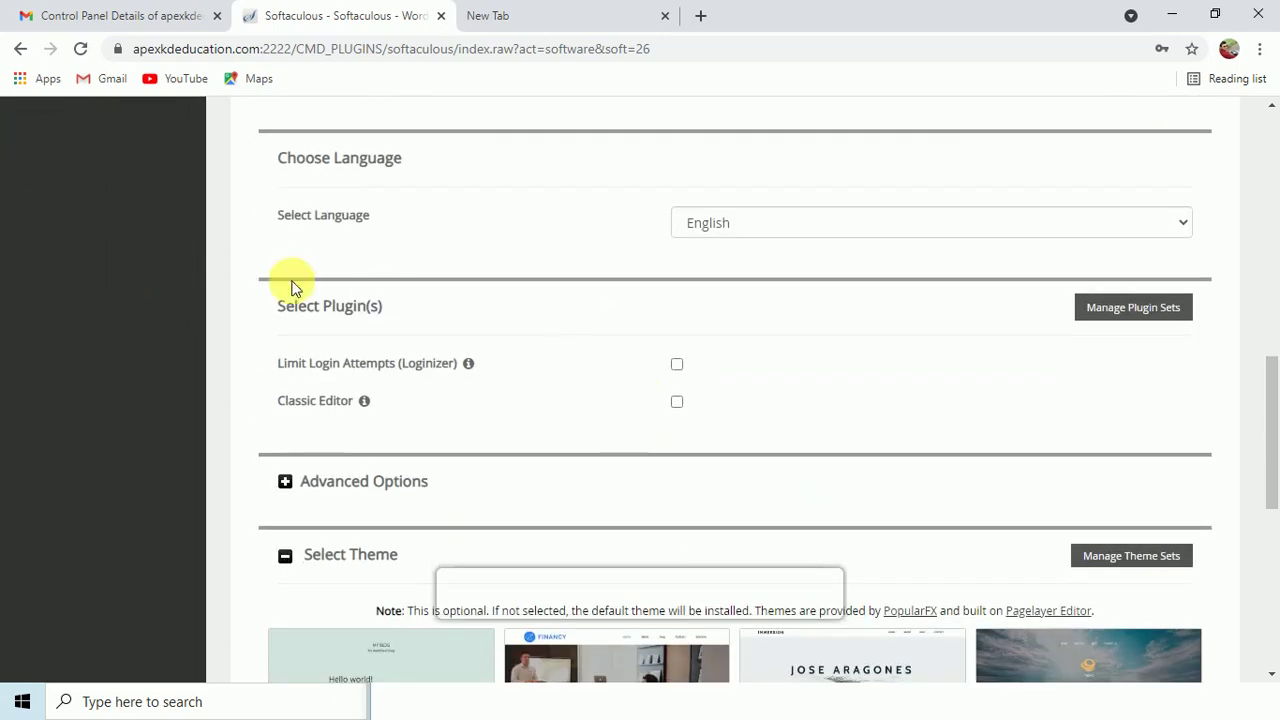
scroll(871, 263, "down", 2)
Install WordPress, save the admin login in Chrome, and select the installed site address.
scroll(871, 263, "down", 4)
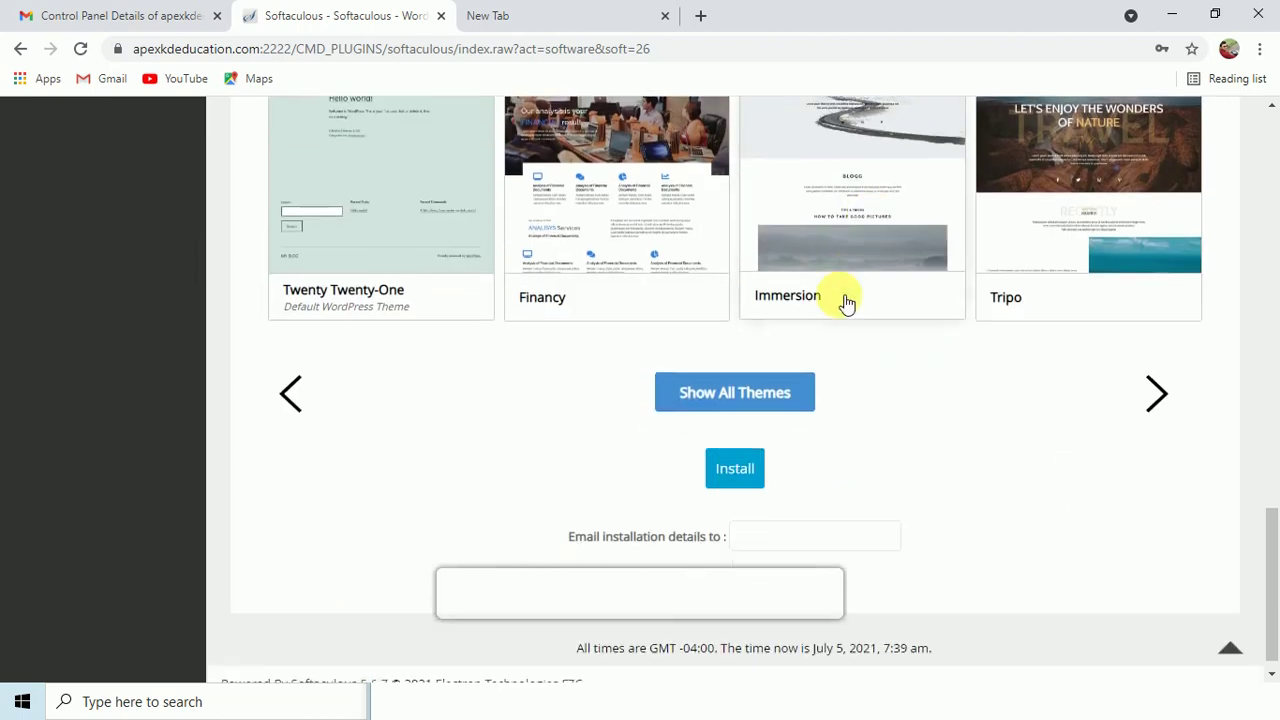
left_click(768, 460)
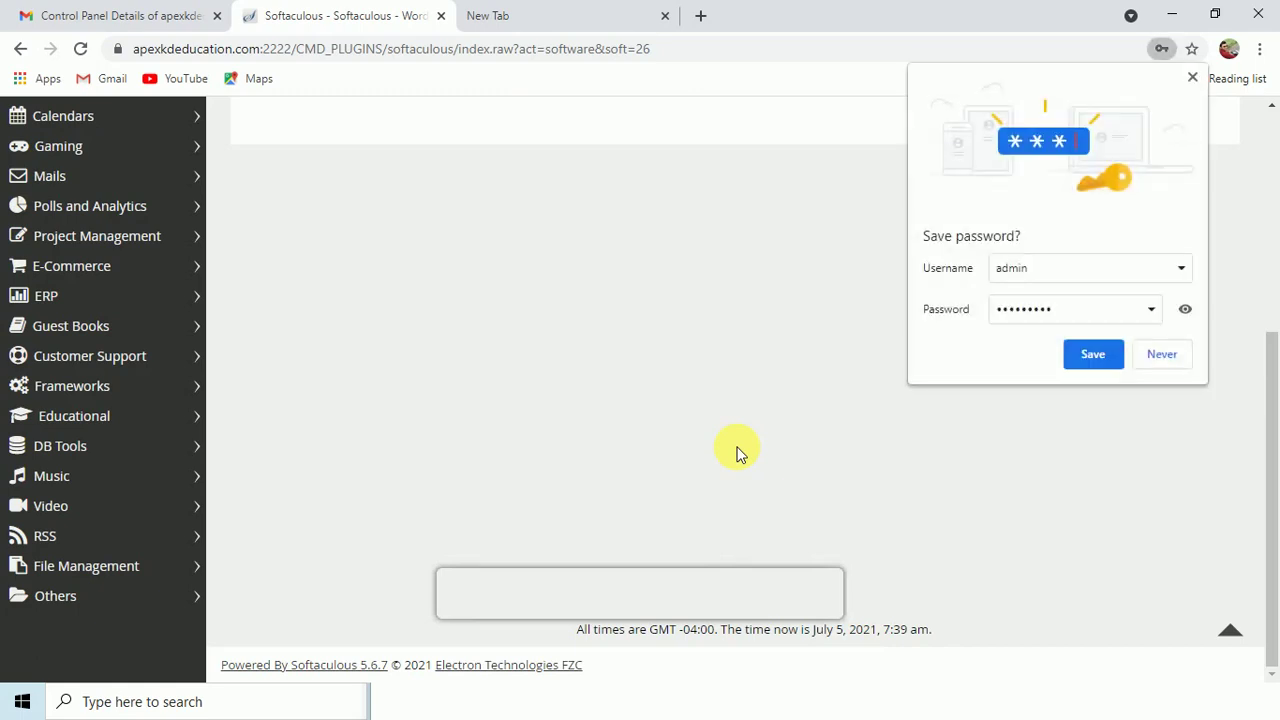
left_click(1100, 354)
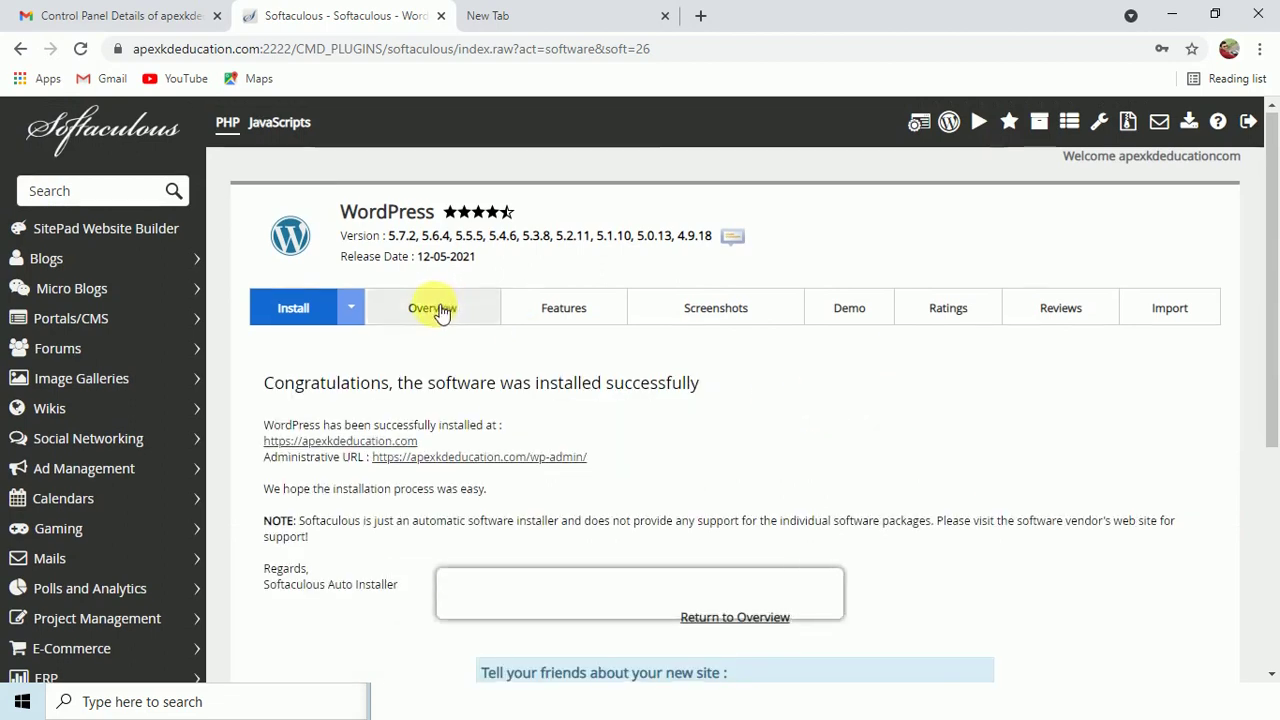
scroll(400, 312, "down", 1)
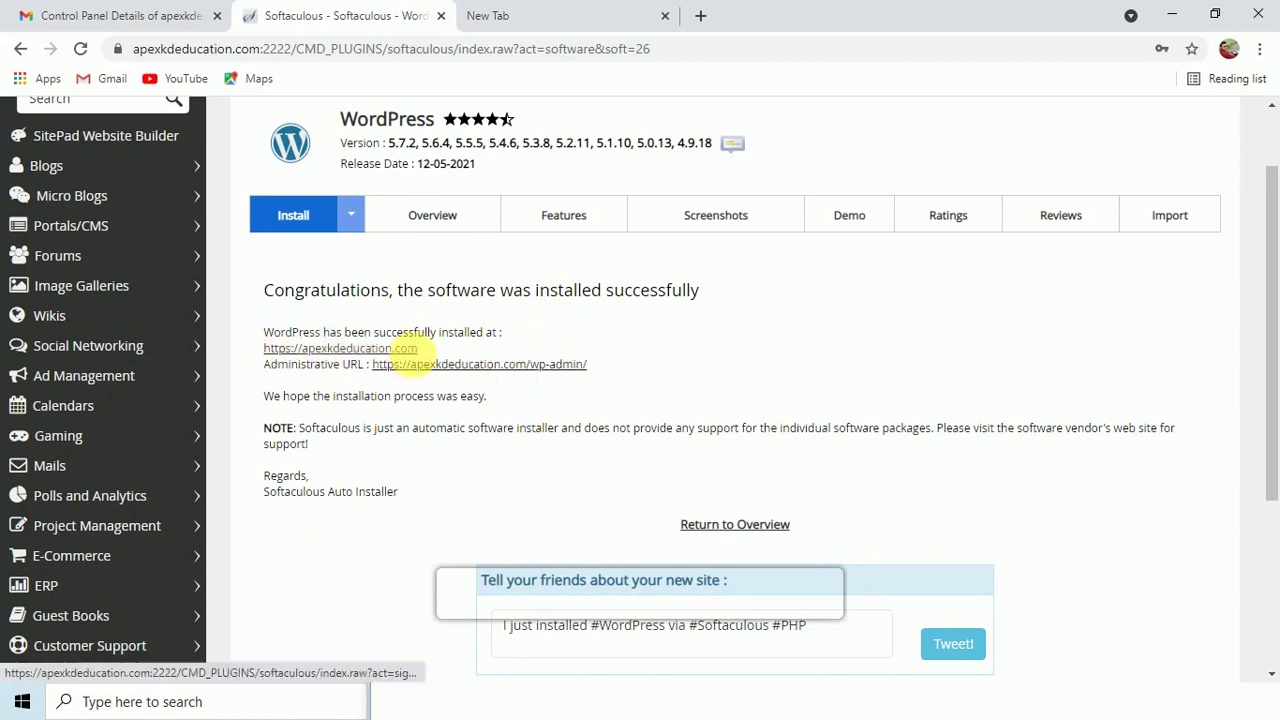
left_click_drag(419, 348, 265, 352)
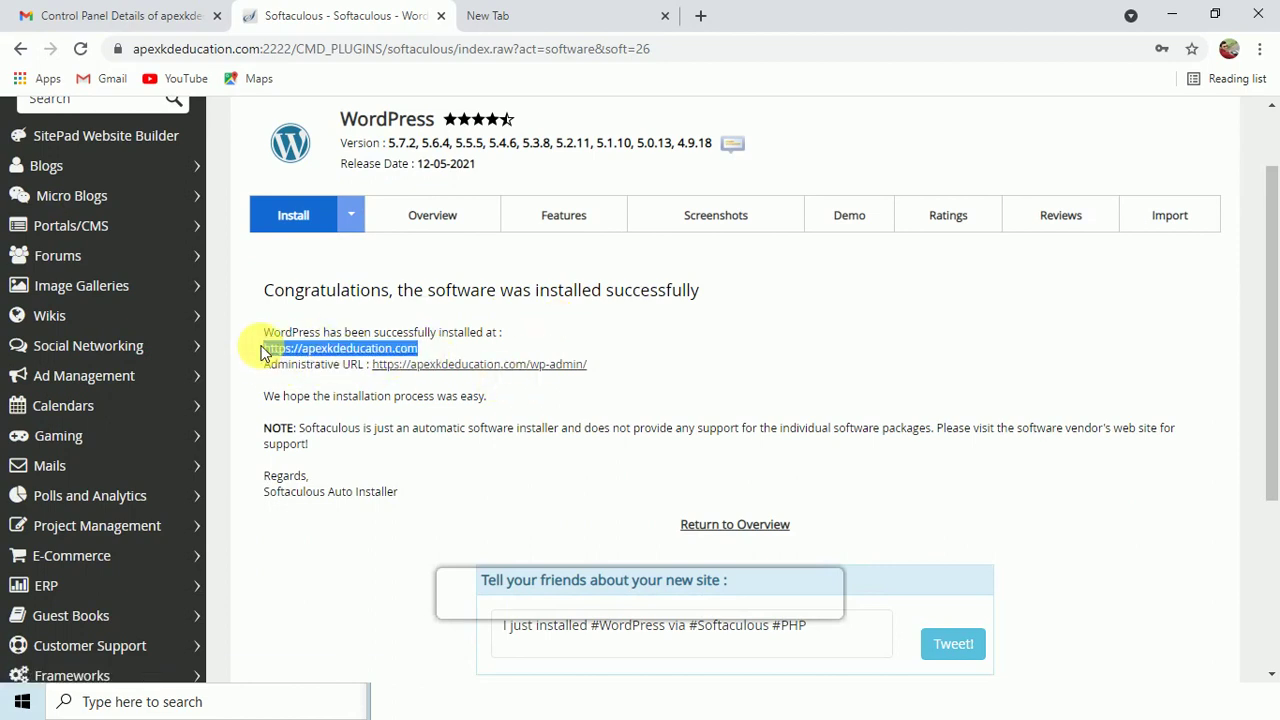
Open the My Blog site in a new tab, then select the Administrative URL on the success page.
left_click(355, 355)
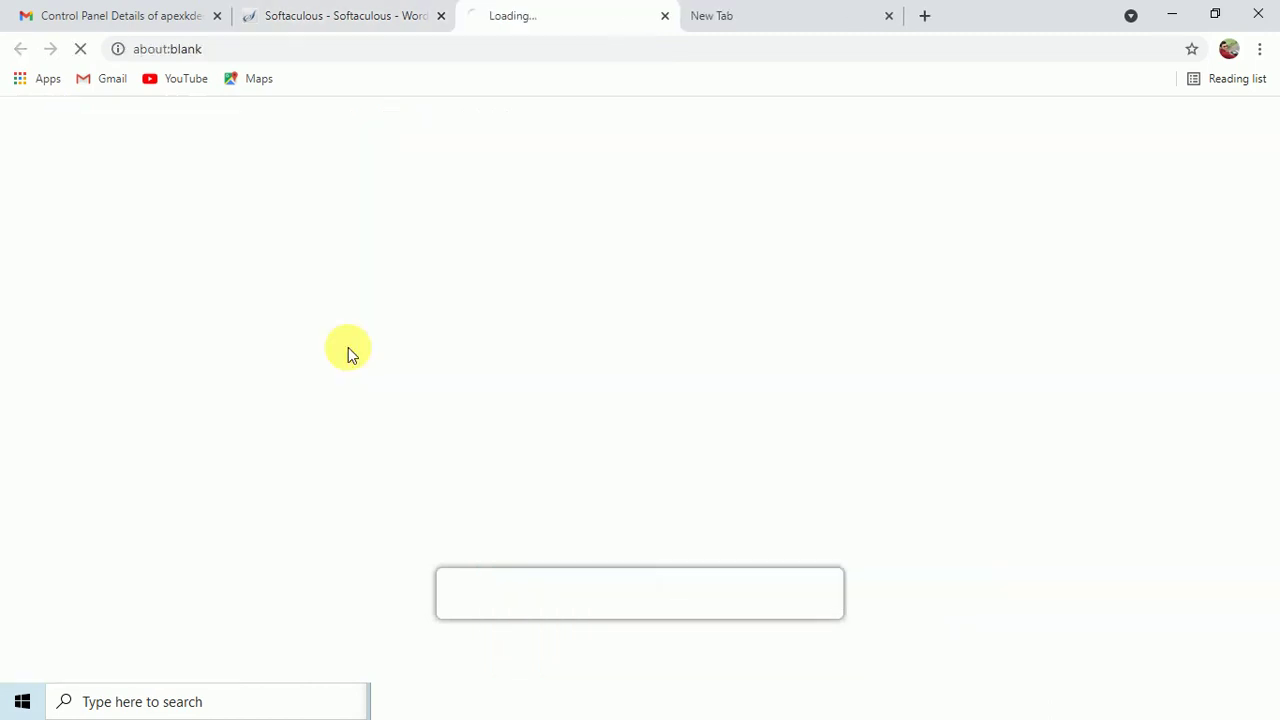
left_click(891, 16)
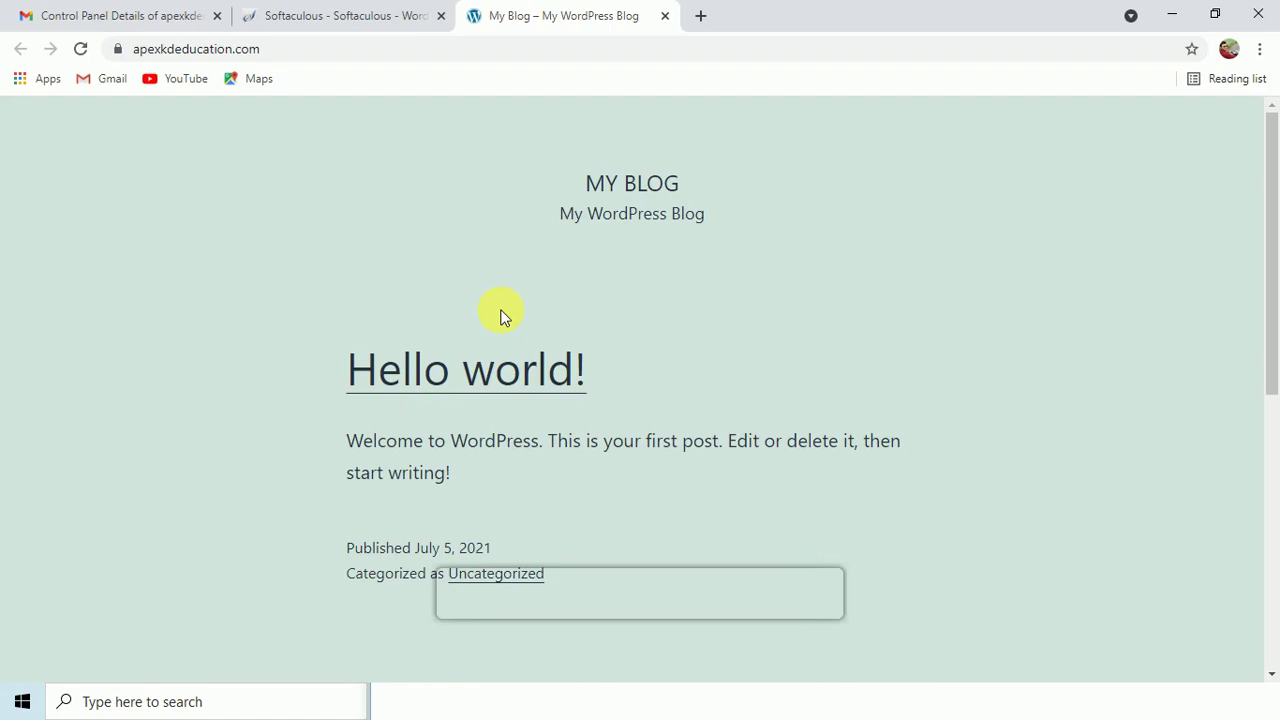
left_click(340, 14)
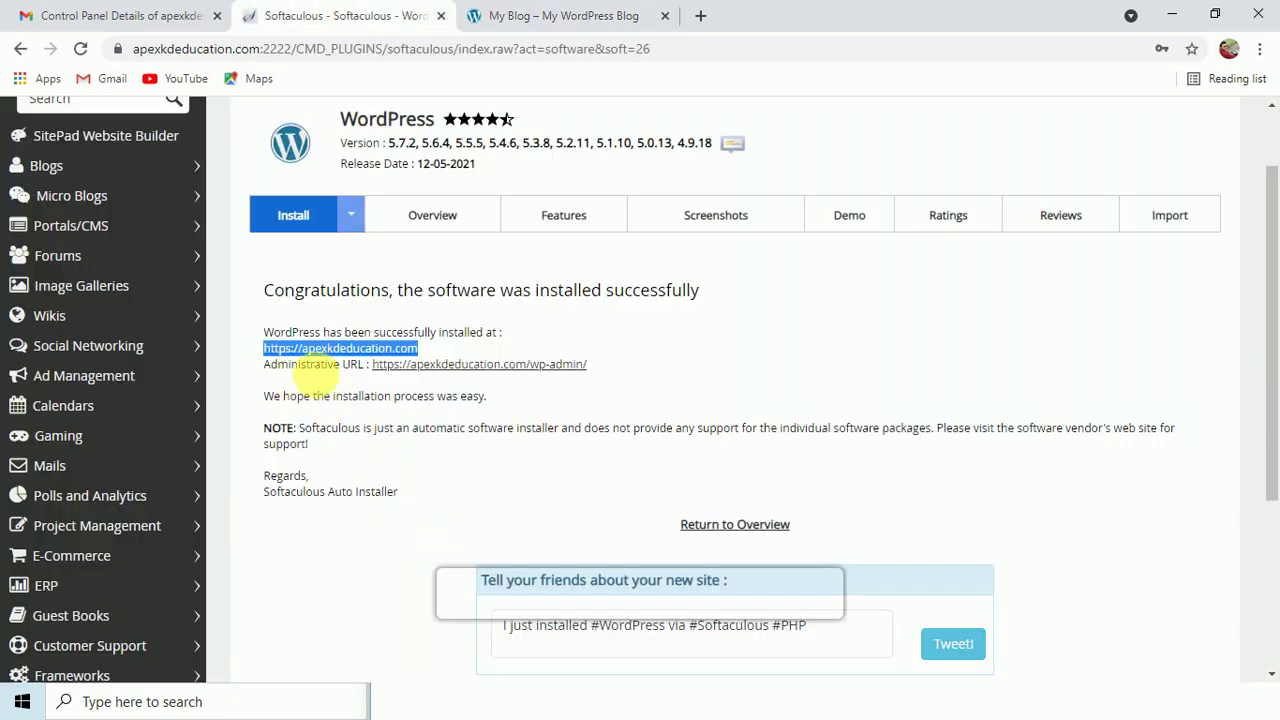
left_click_drag(612, 370, 385, 367)
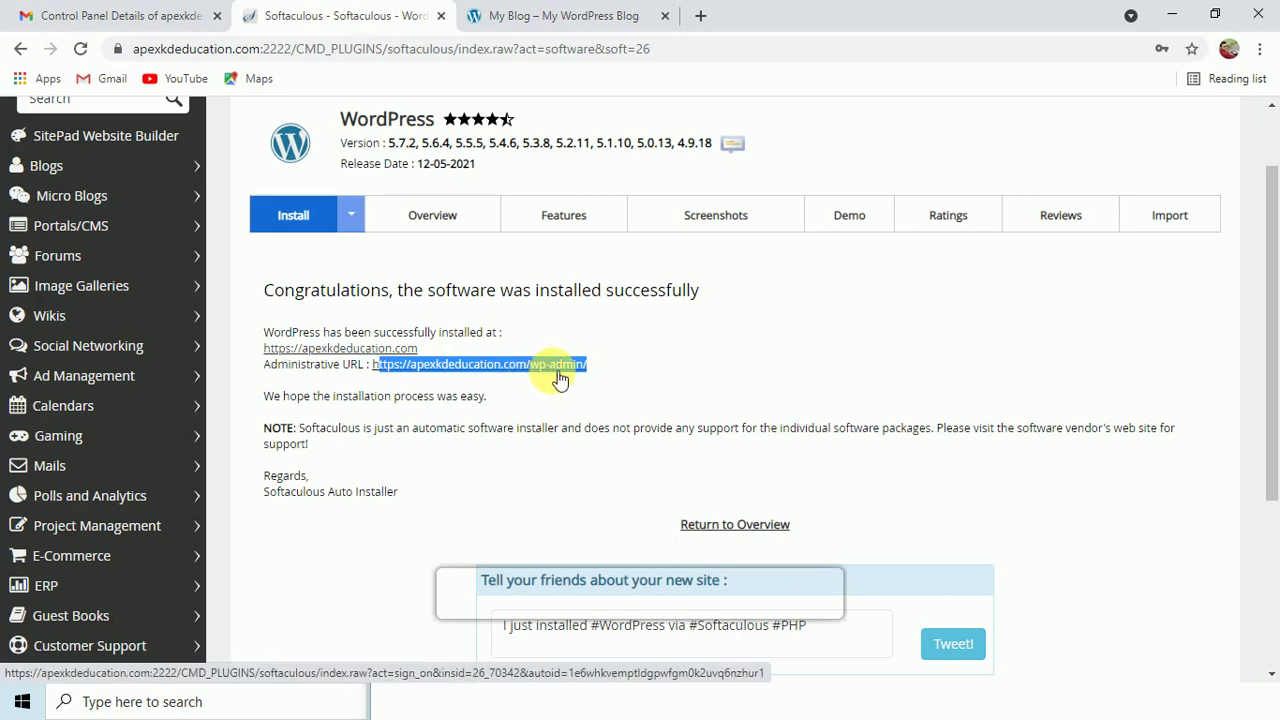
left_click(523, 12)
left_click(702, 15)
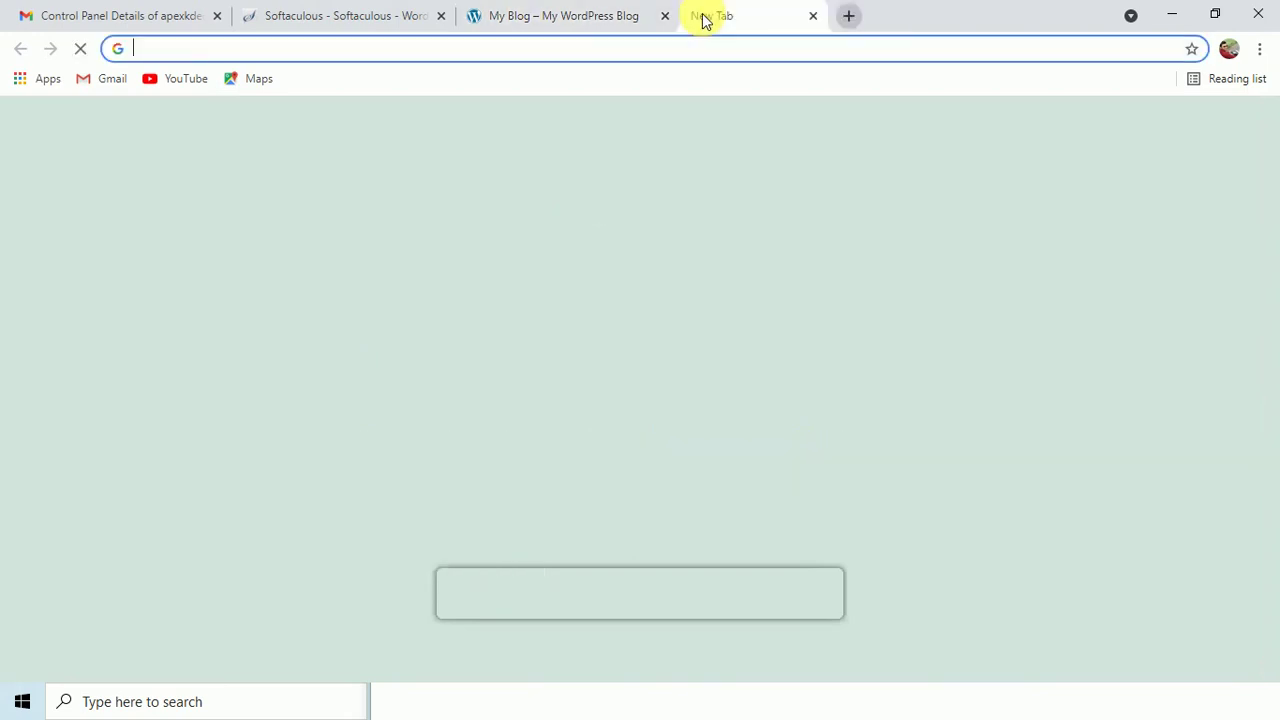
left_click(357, 8)
left_click(509, 368)
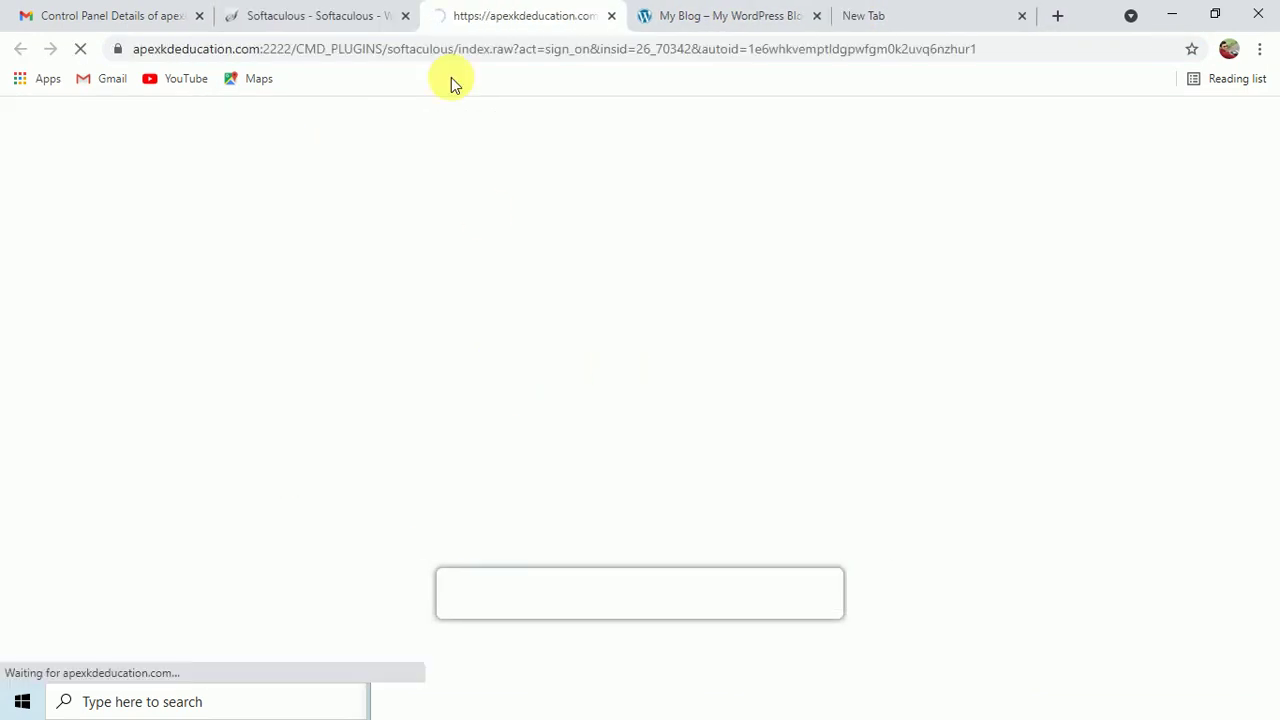
left_click(832, 12)
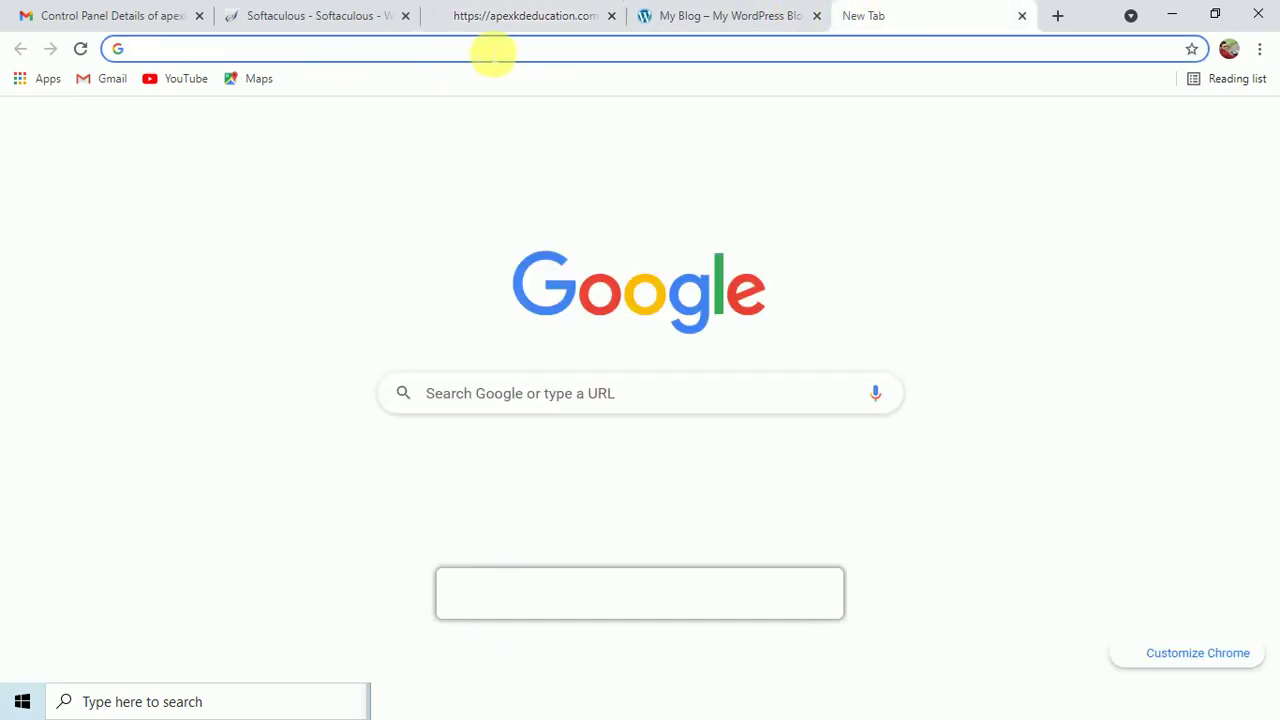
left_click(463, 8)
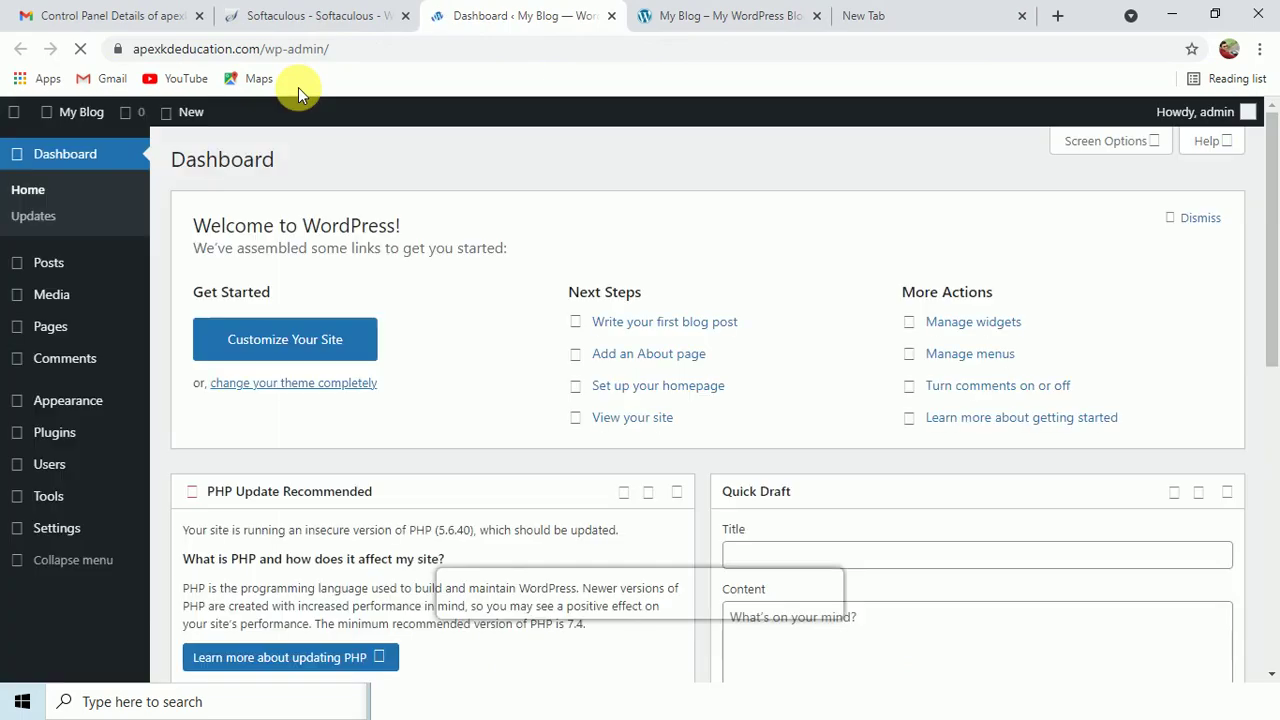
left_click(719, 12)
double_click(342, 60)
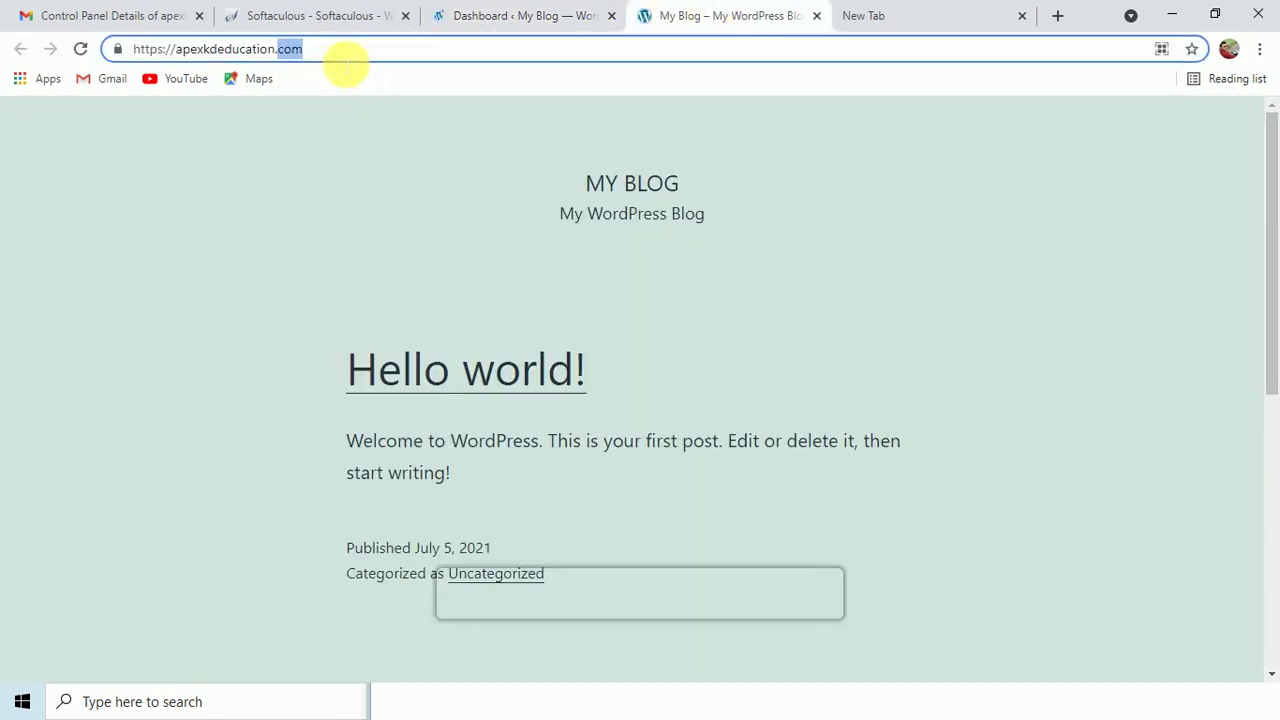
Log in at /wp-login.php with the admin password and Remember Me ticked.
left_click(345, 60)
type("/wp")
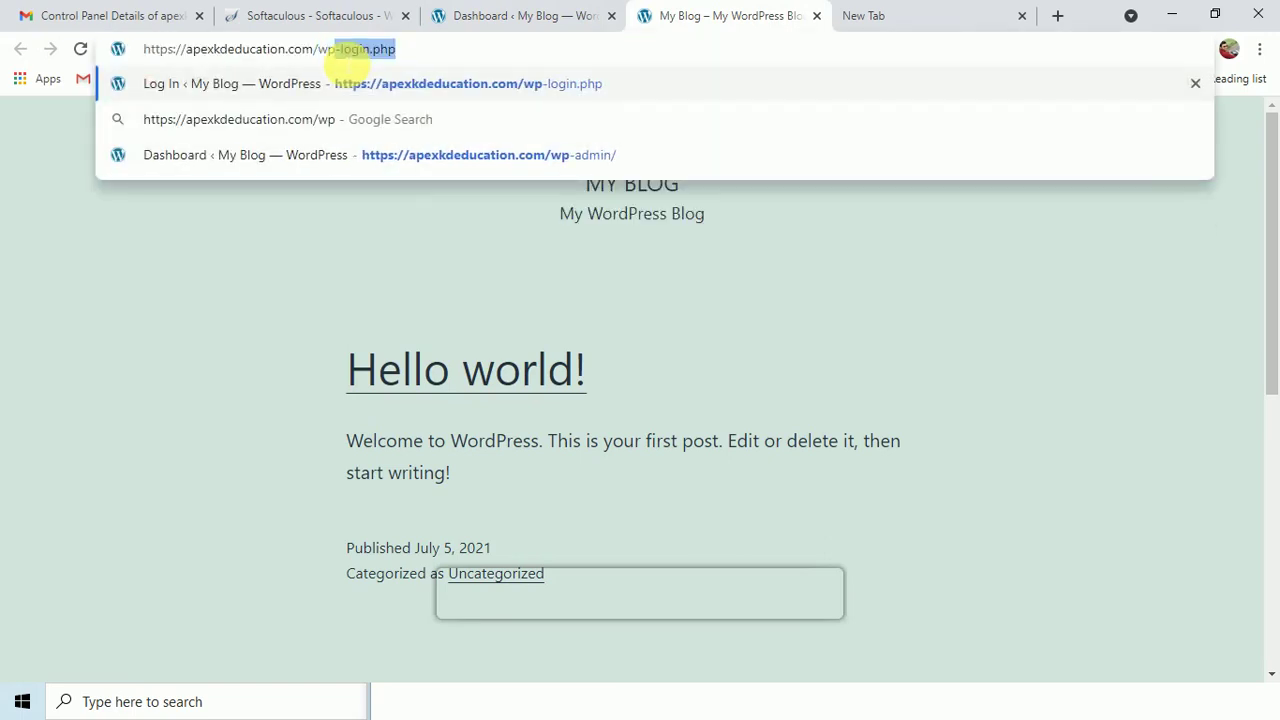
type("-login.")
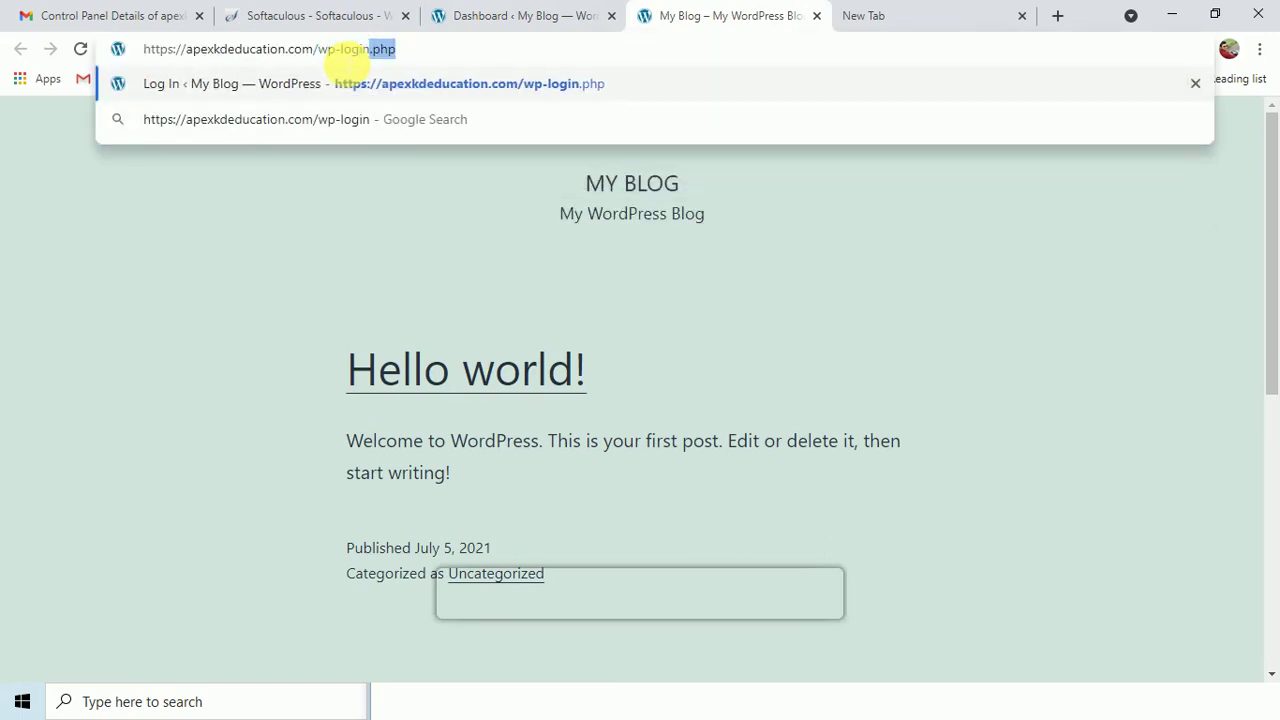
type("php")
key("Return")
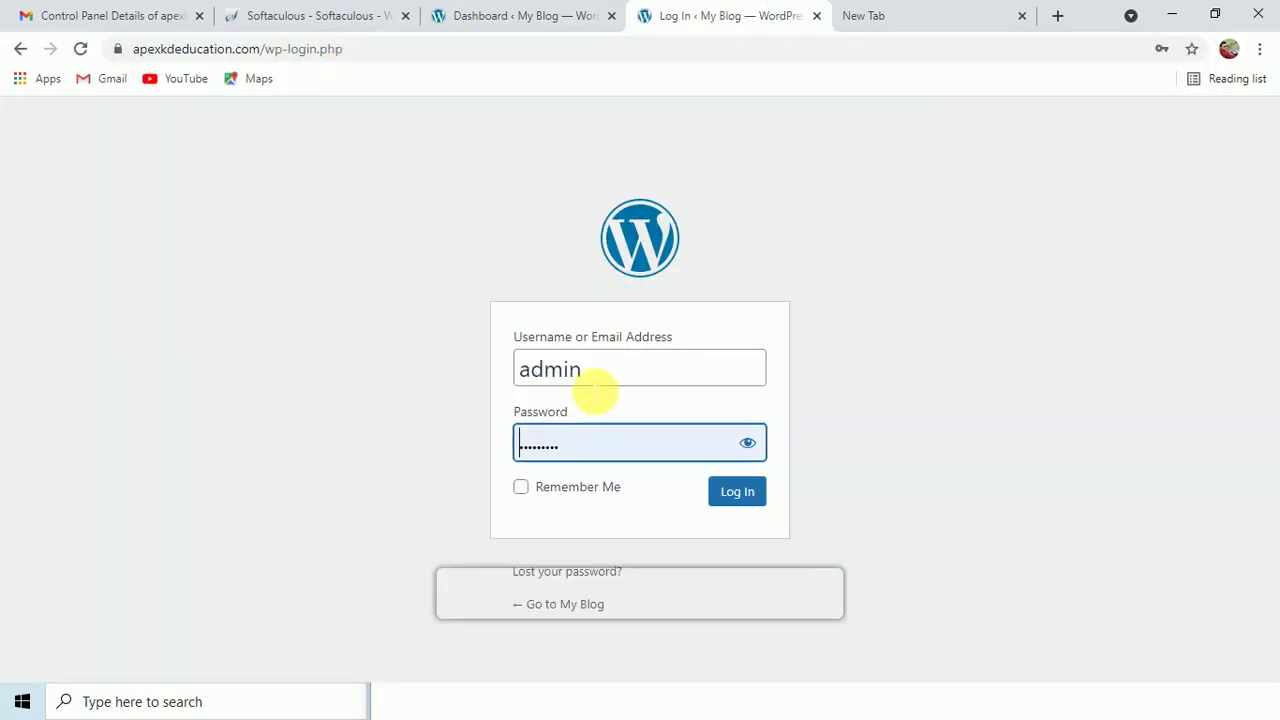
double_click(626, 449)
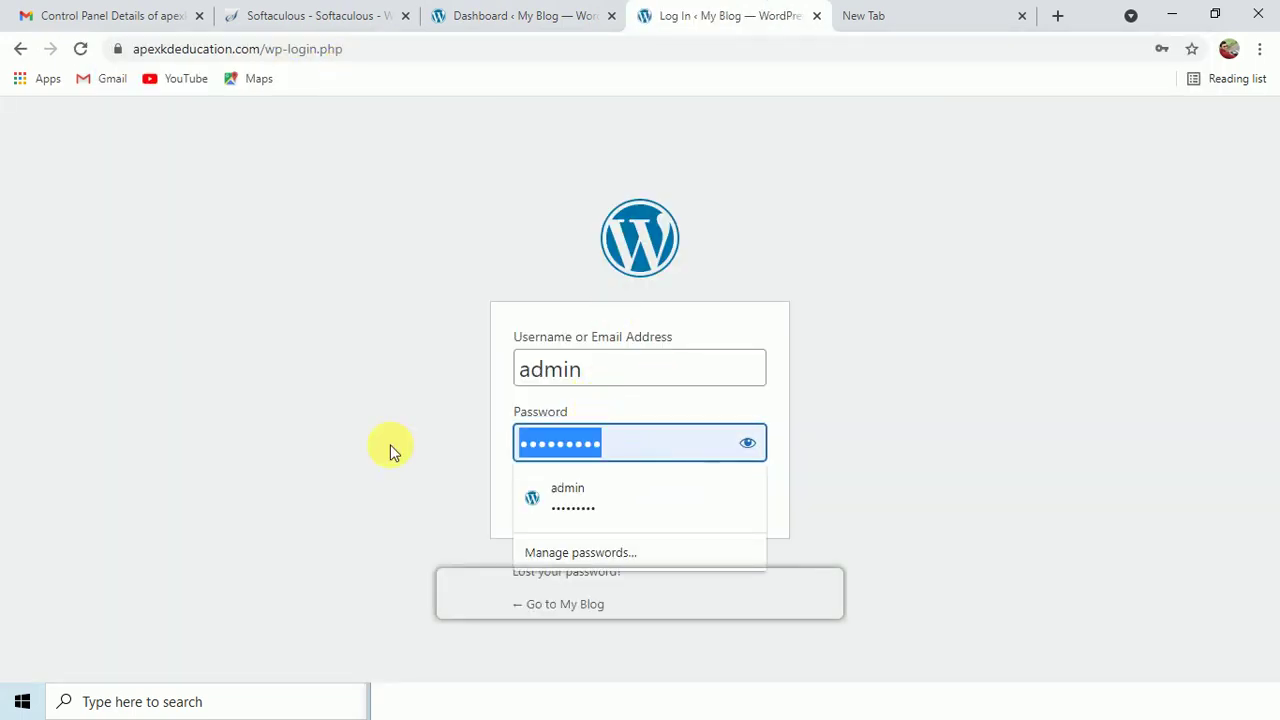
type("•••••")
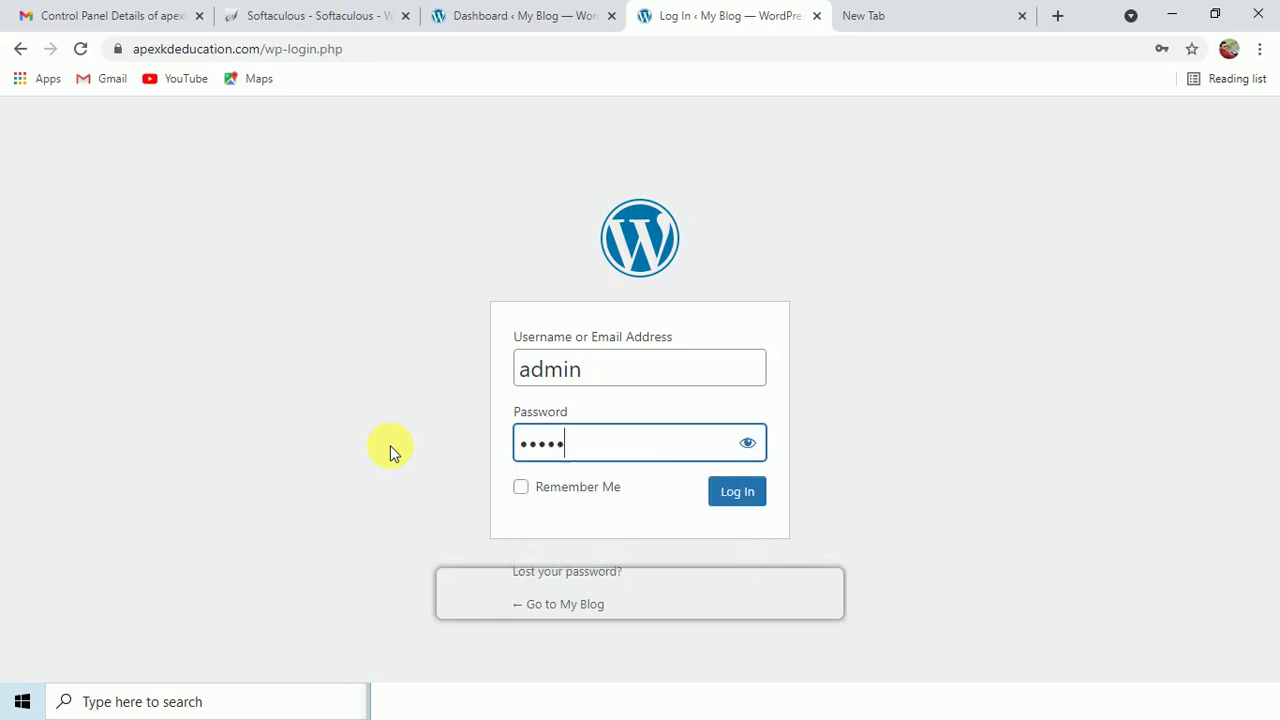
type("••••")
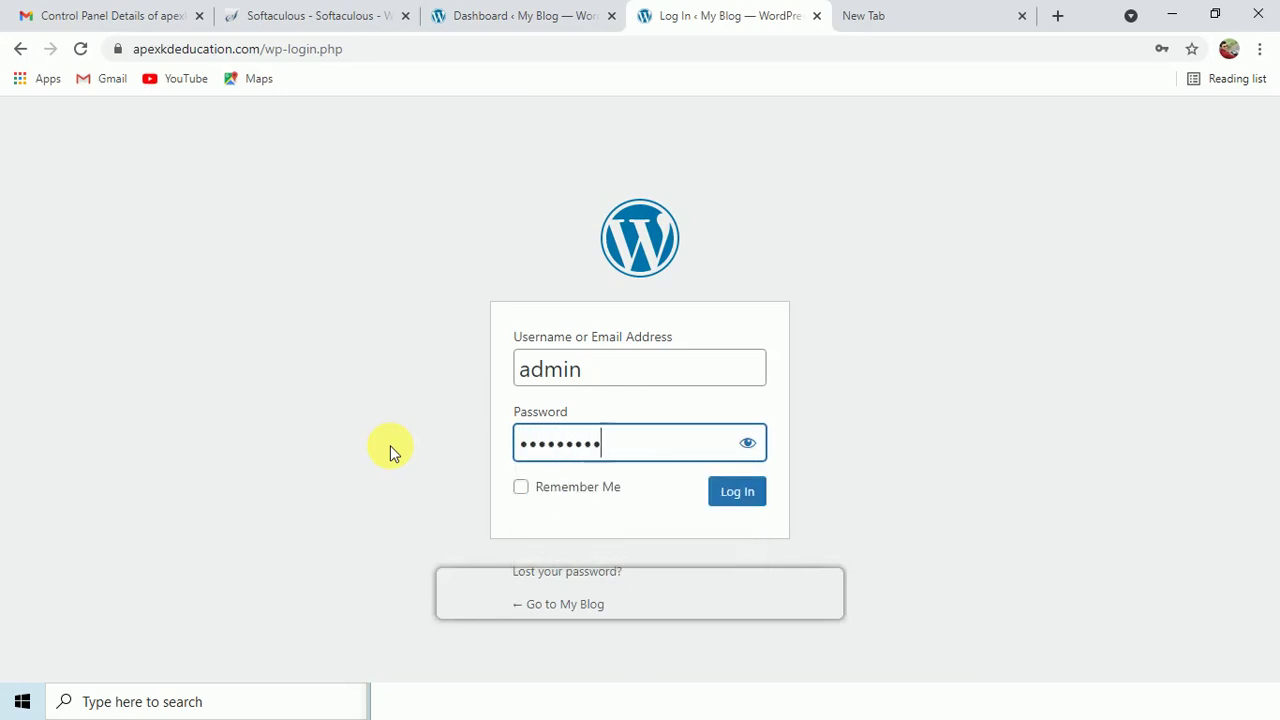
left_click(584, 486)
left_click(743, 498)
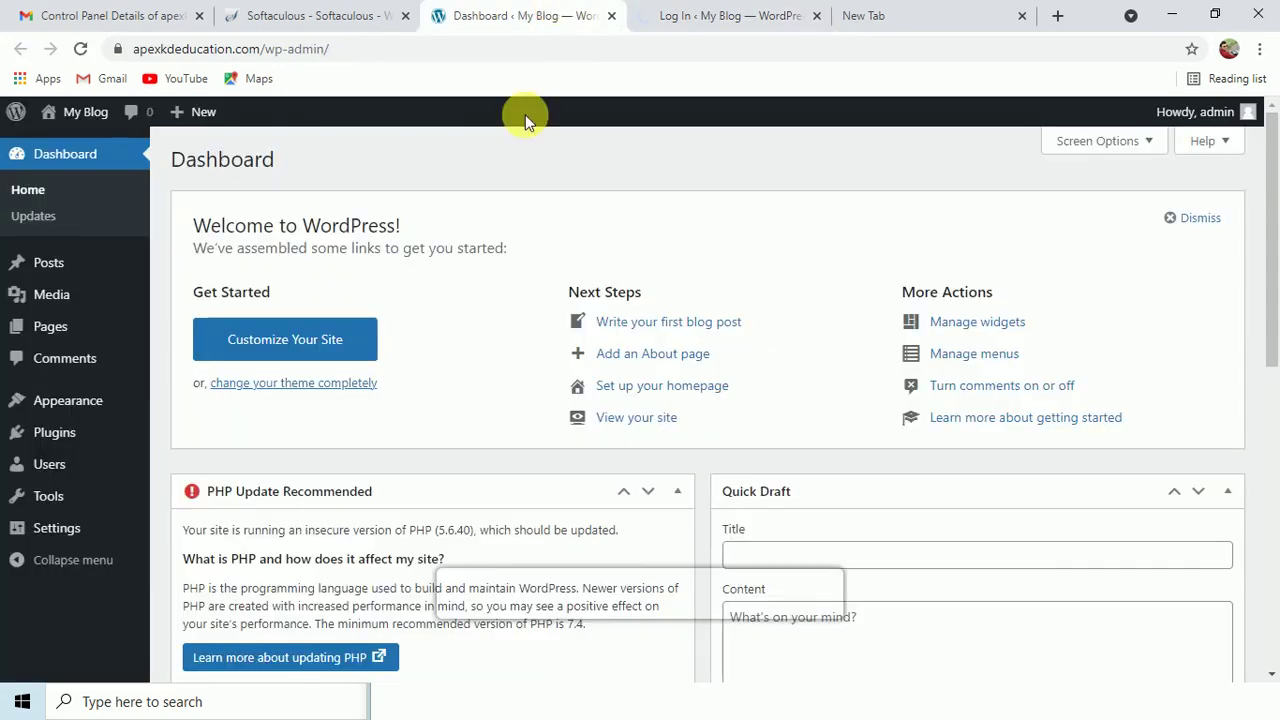
Close the duplicate WordPress Dashboard tab.
left_click(398, 14)
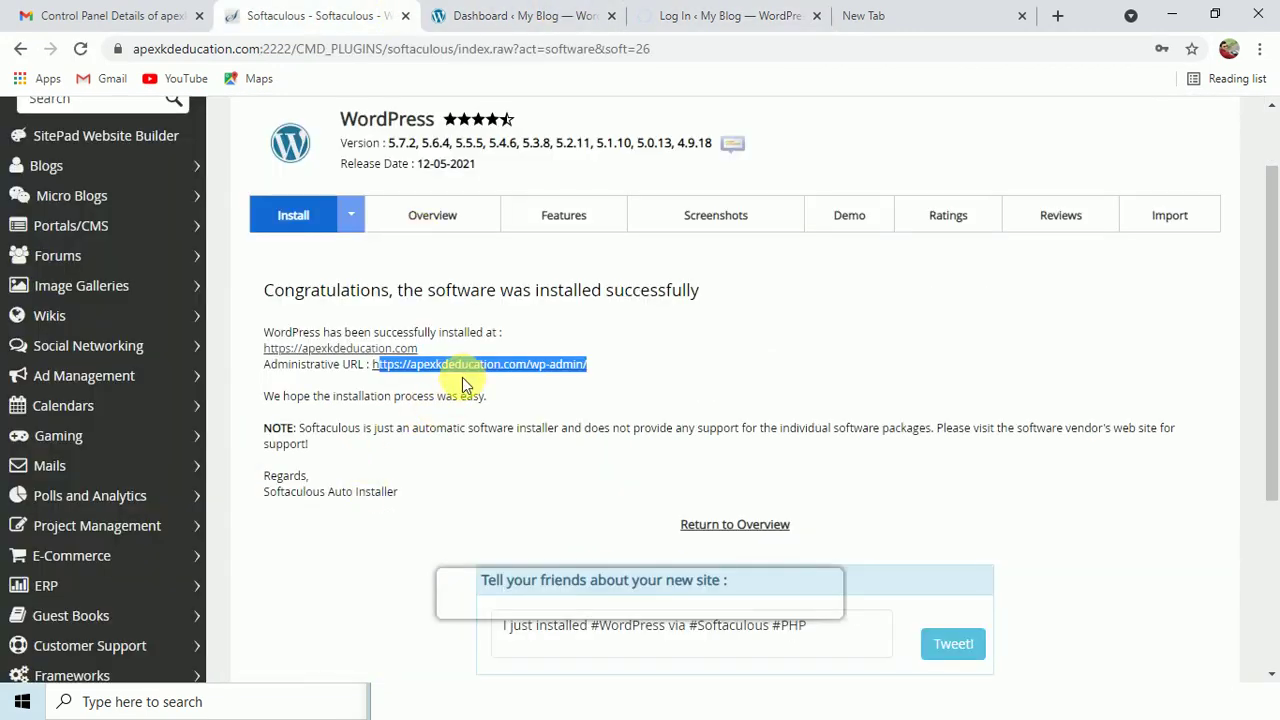
left_click(520, 10)
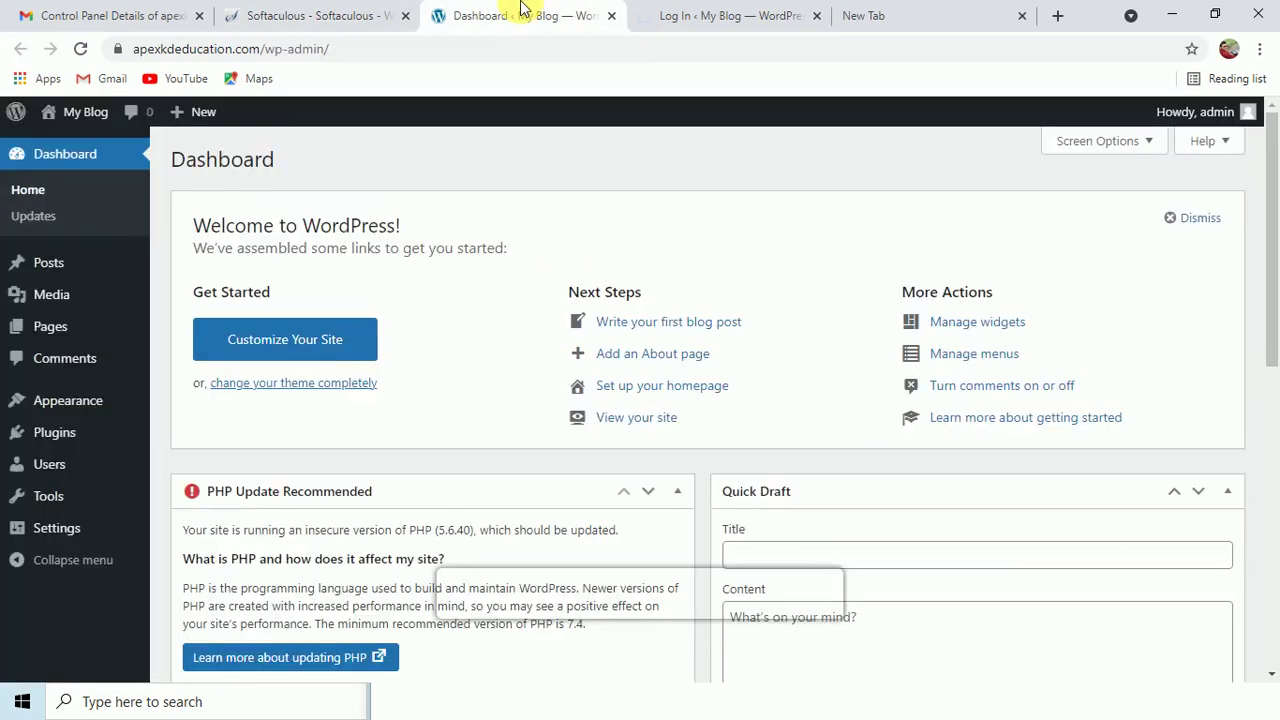
left_click(611, 16)
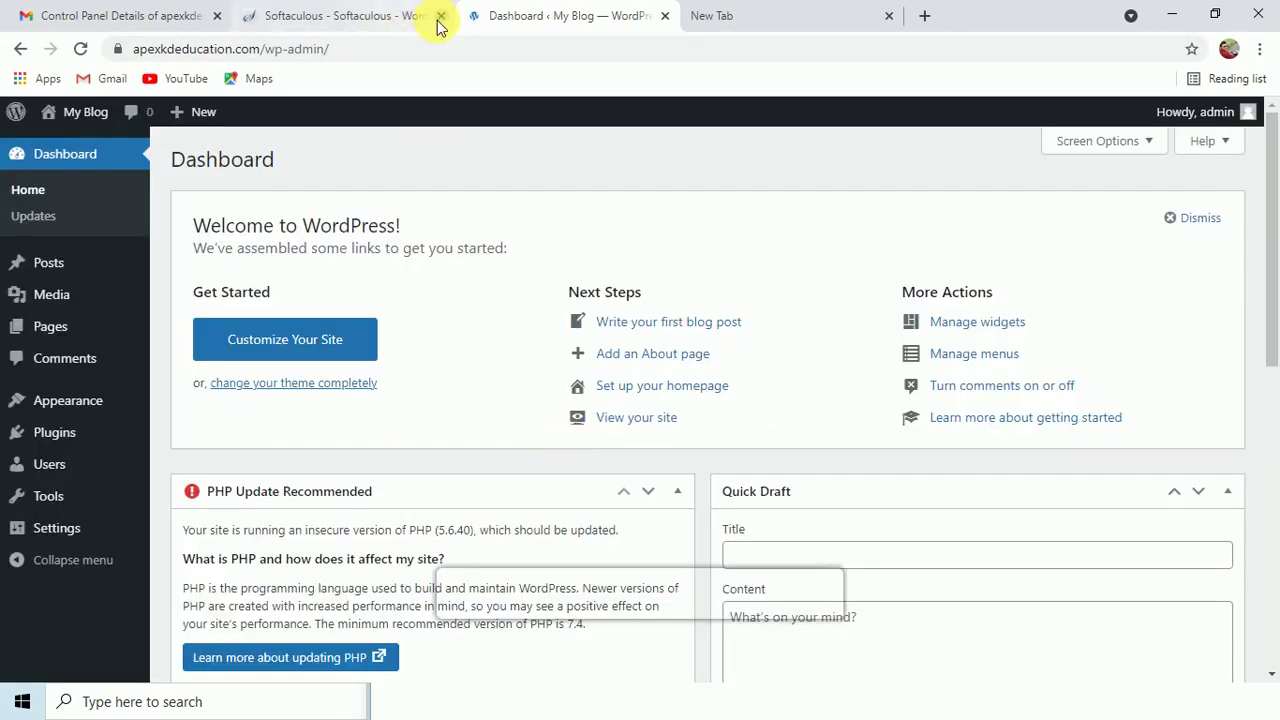
Close the Softaculous installer tab, leaving the My Blog admin Dashboard open.
left_click(441, 16)
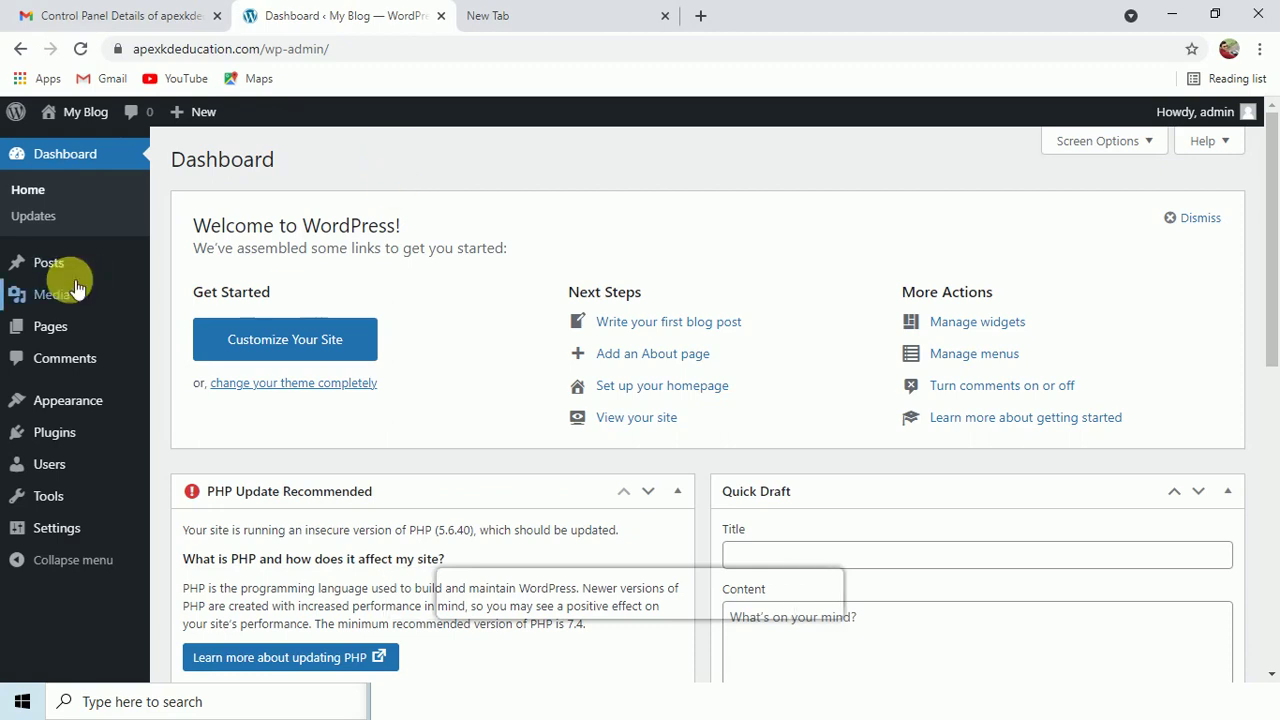
mouse_move(94, 403)
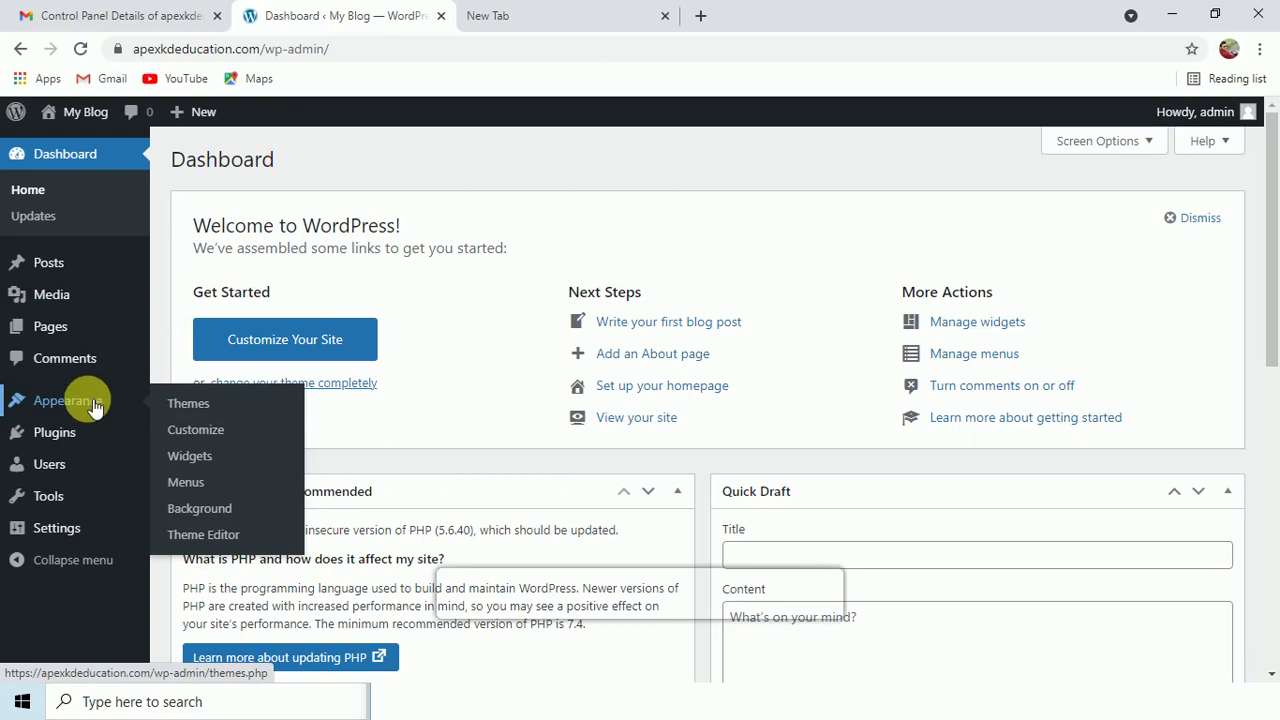
Go to Appearance > Themes and open Add New, closing the stray empty tab.
left_click(199, 412)
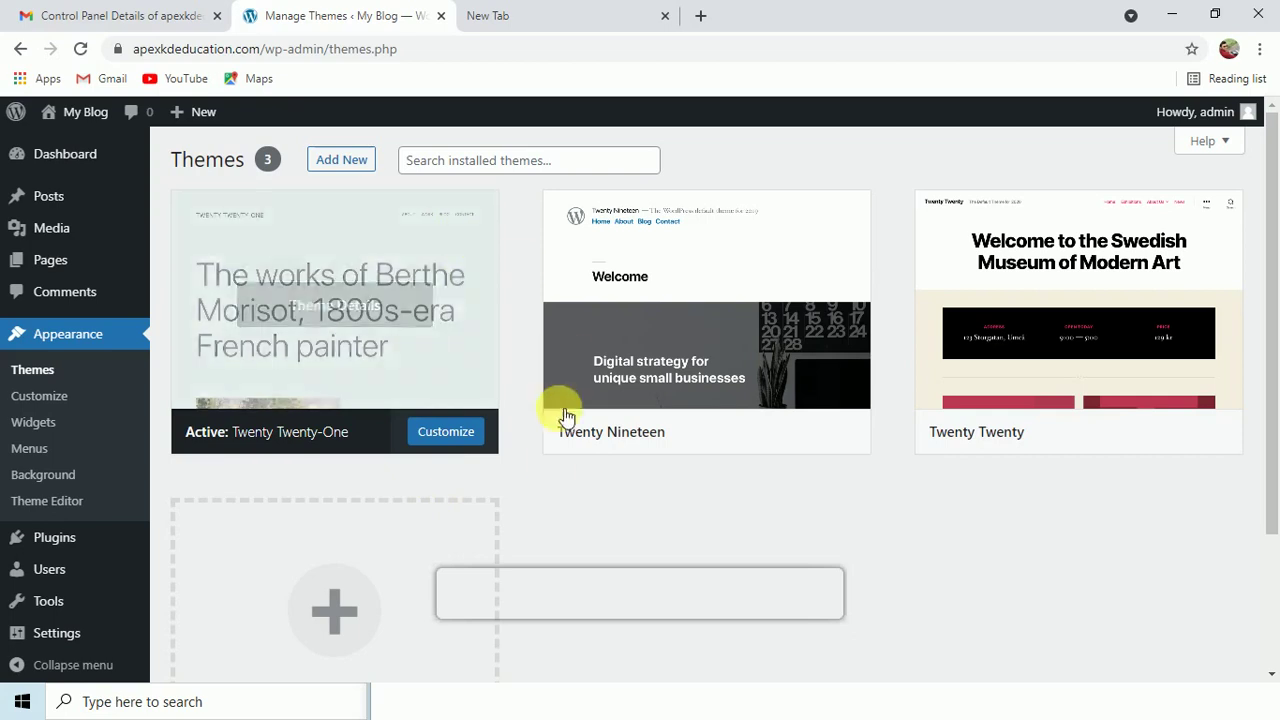
left_click(336, 162)
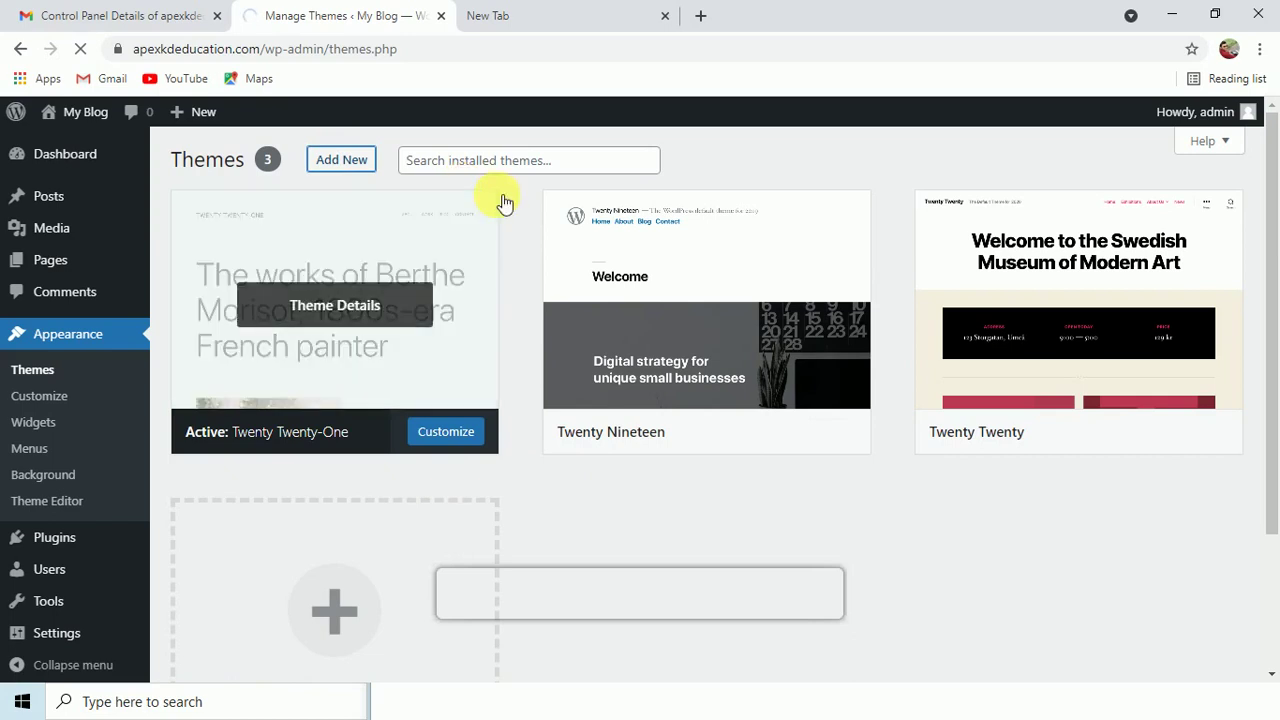
left_click(665, 16)
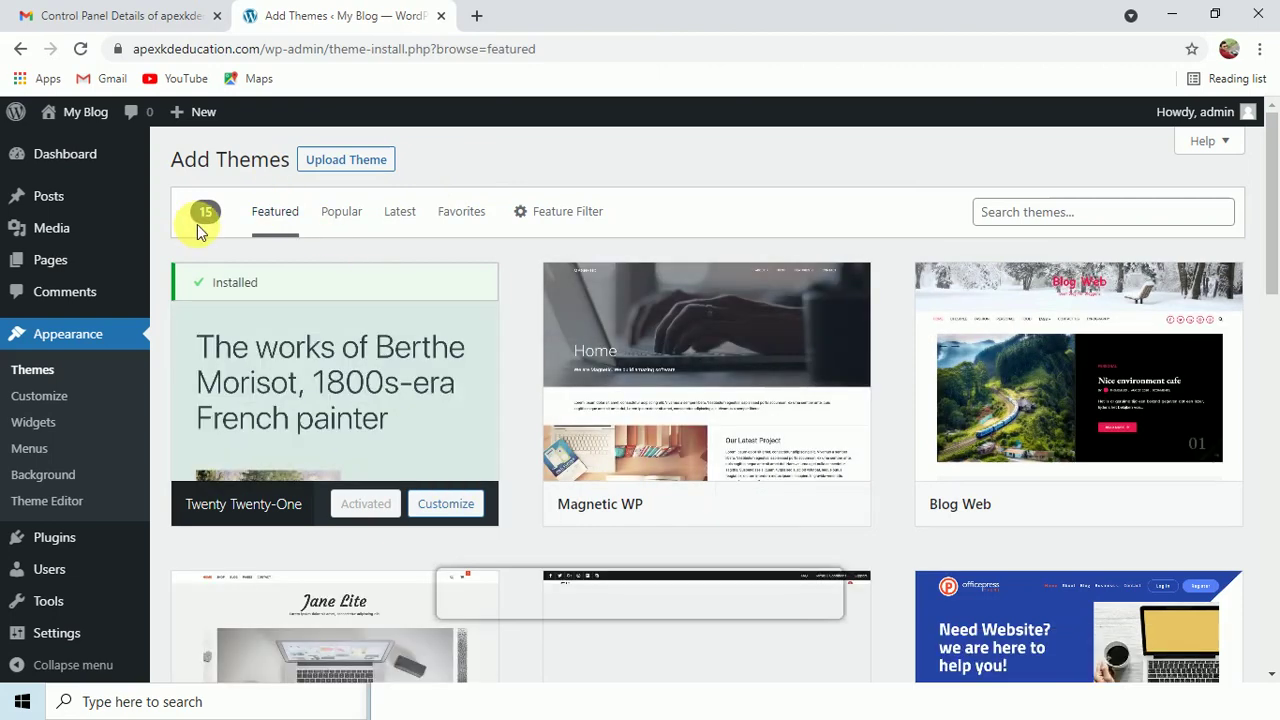
Search the theme directory for 'Education base'.
left_click(343, 215)
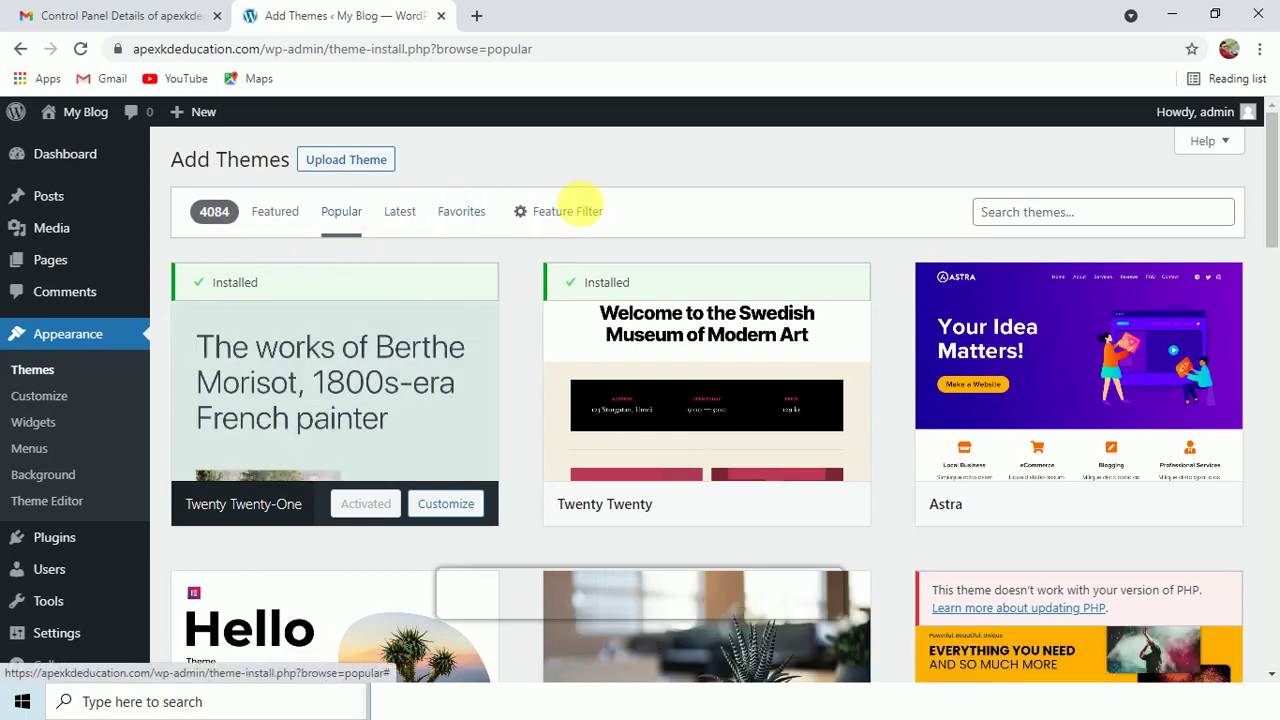
left_click(1046, 229)
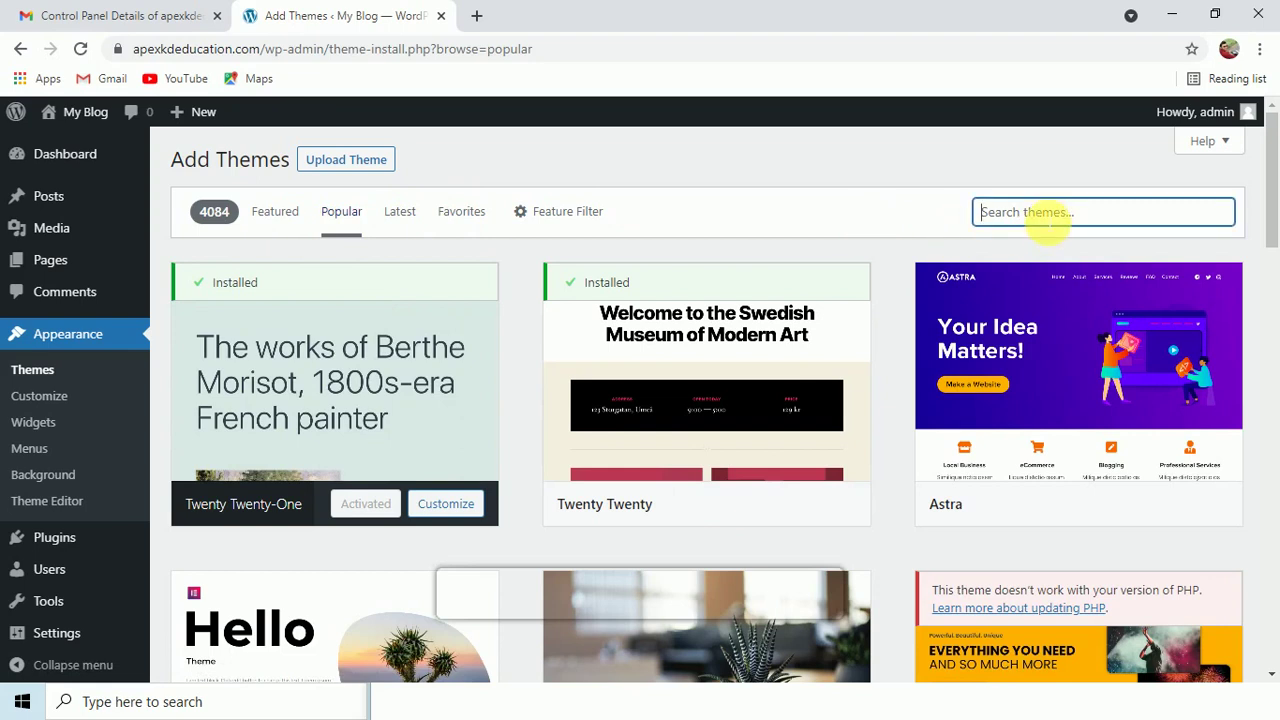
type("Education ba")
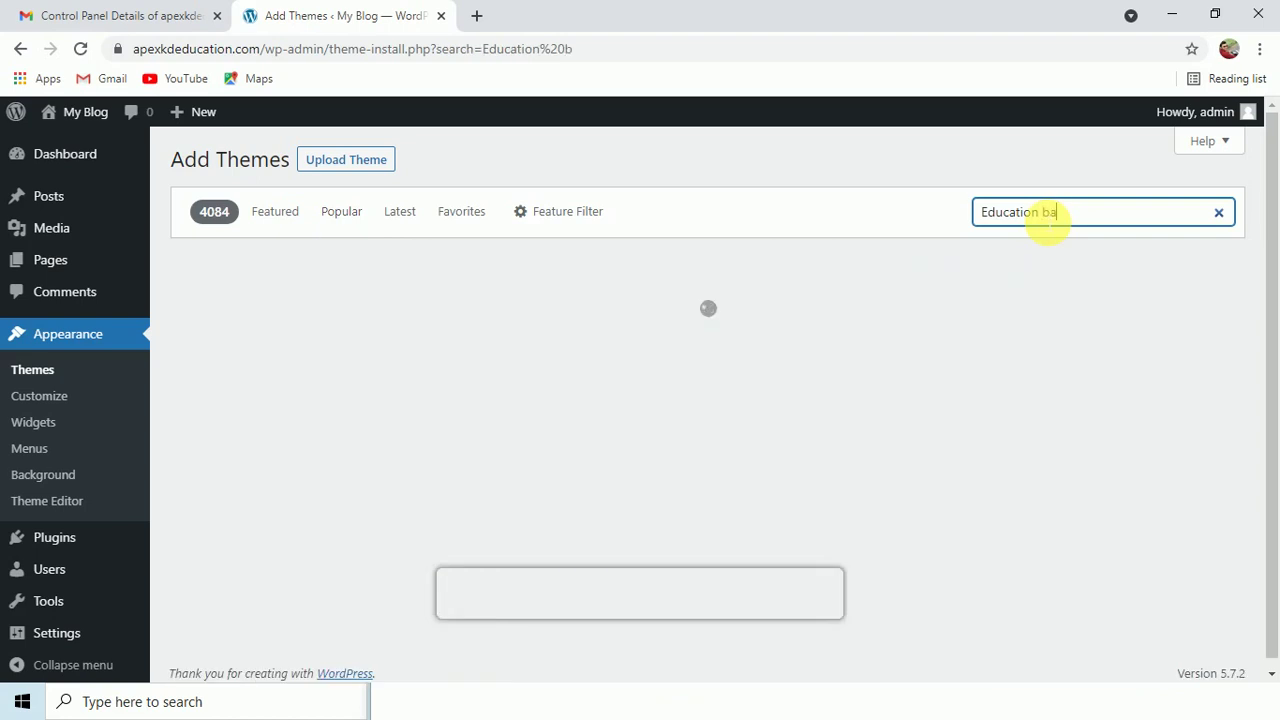
type("s")
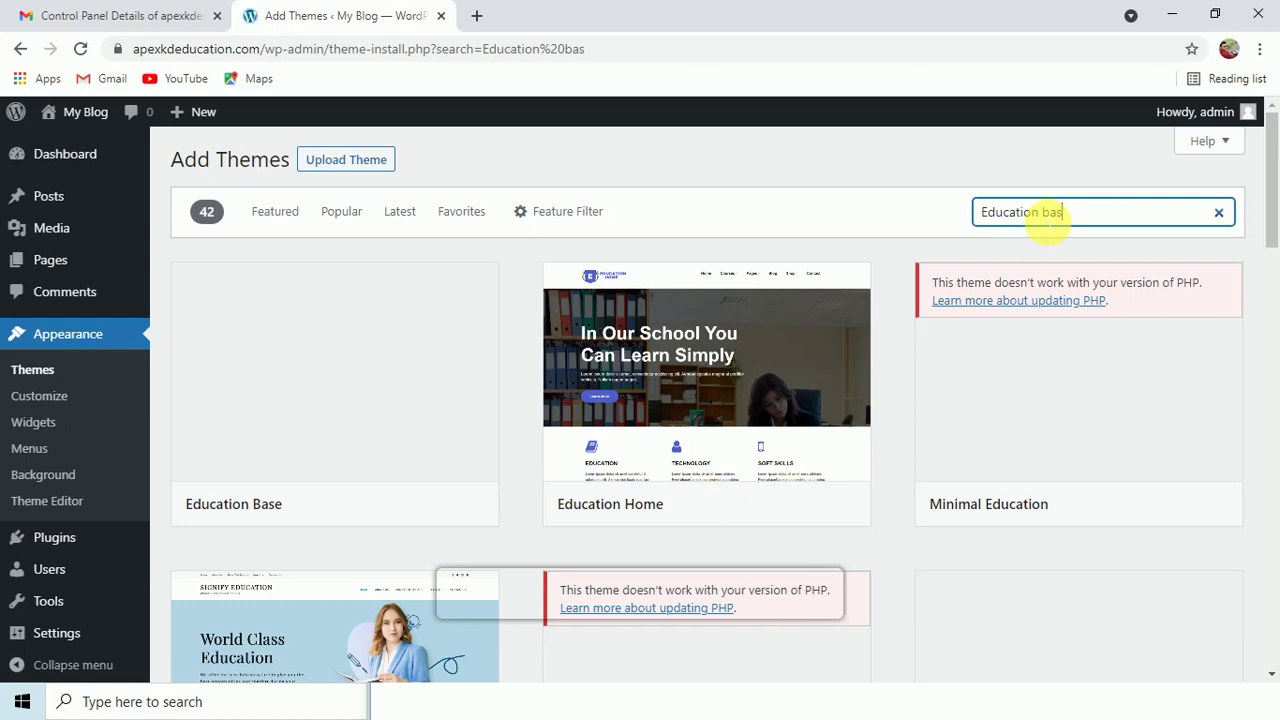
type("e")
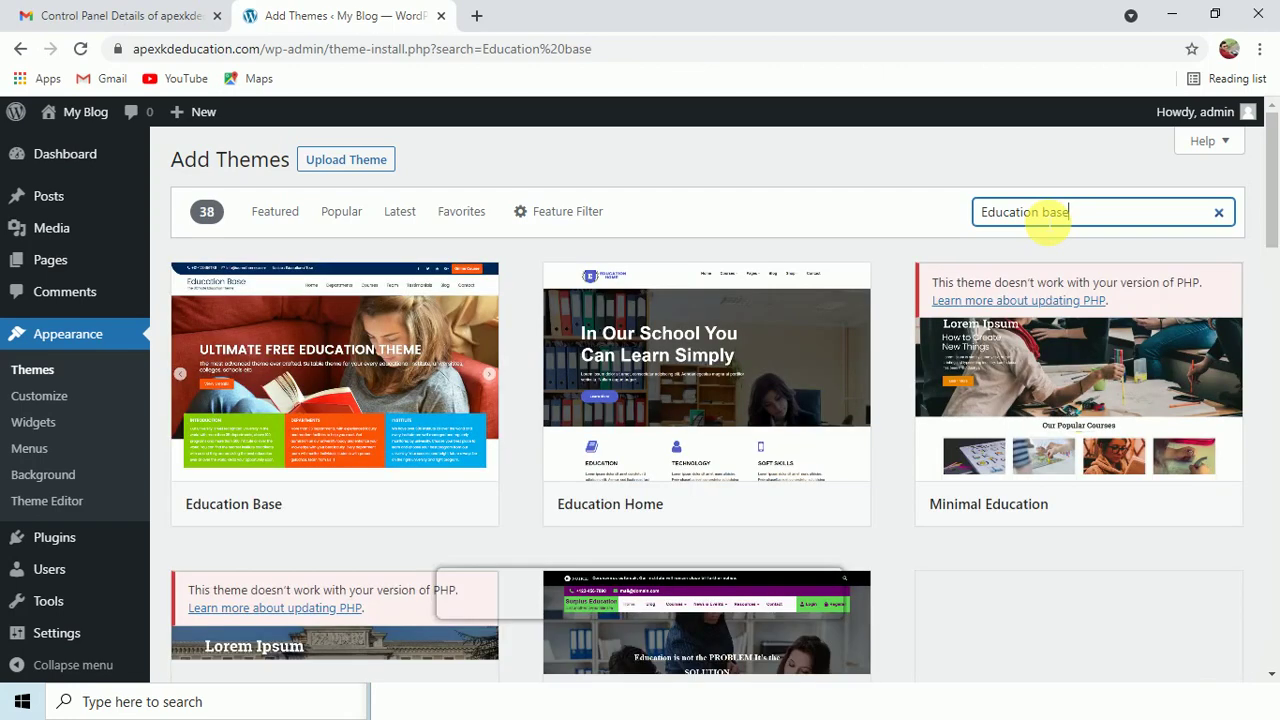
Preview the Education Base demo site, then install Education Base 3.0.3.
mouse_move(209, 449)
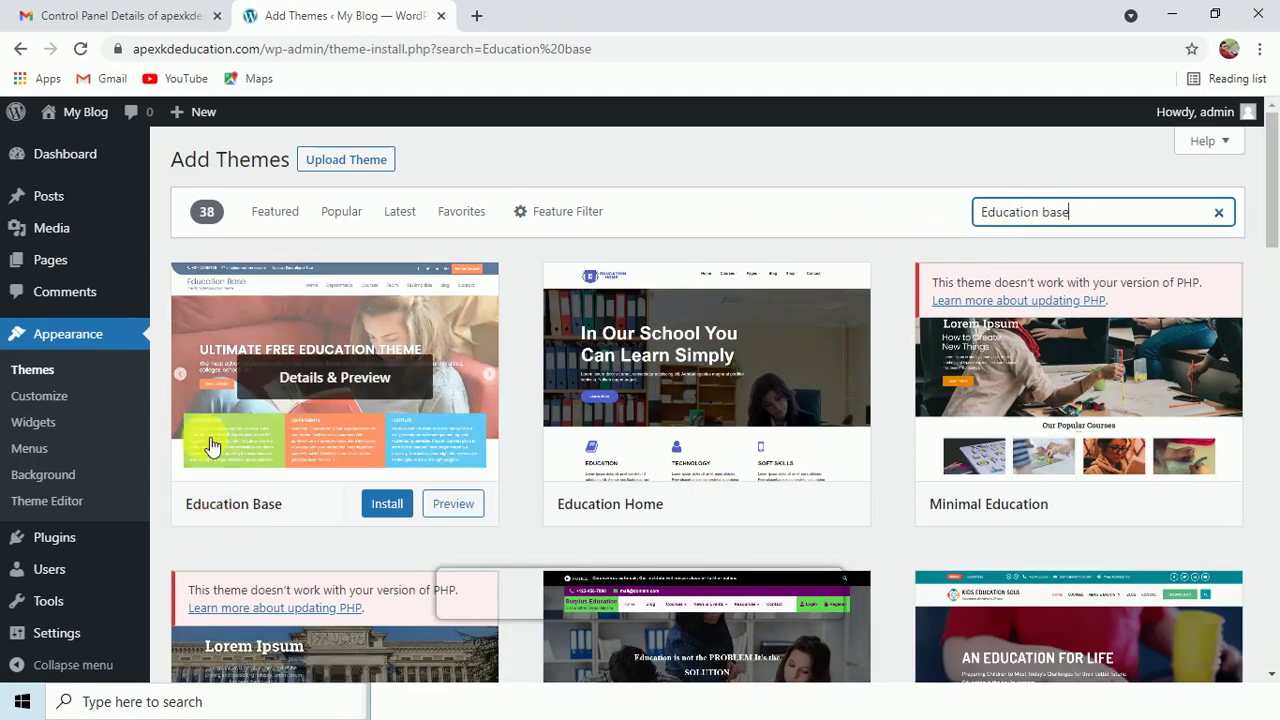
left_click(445, 507)
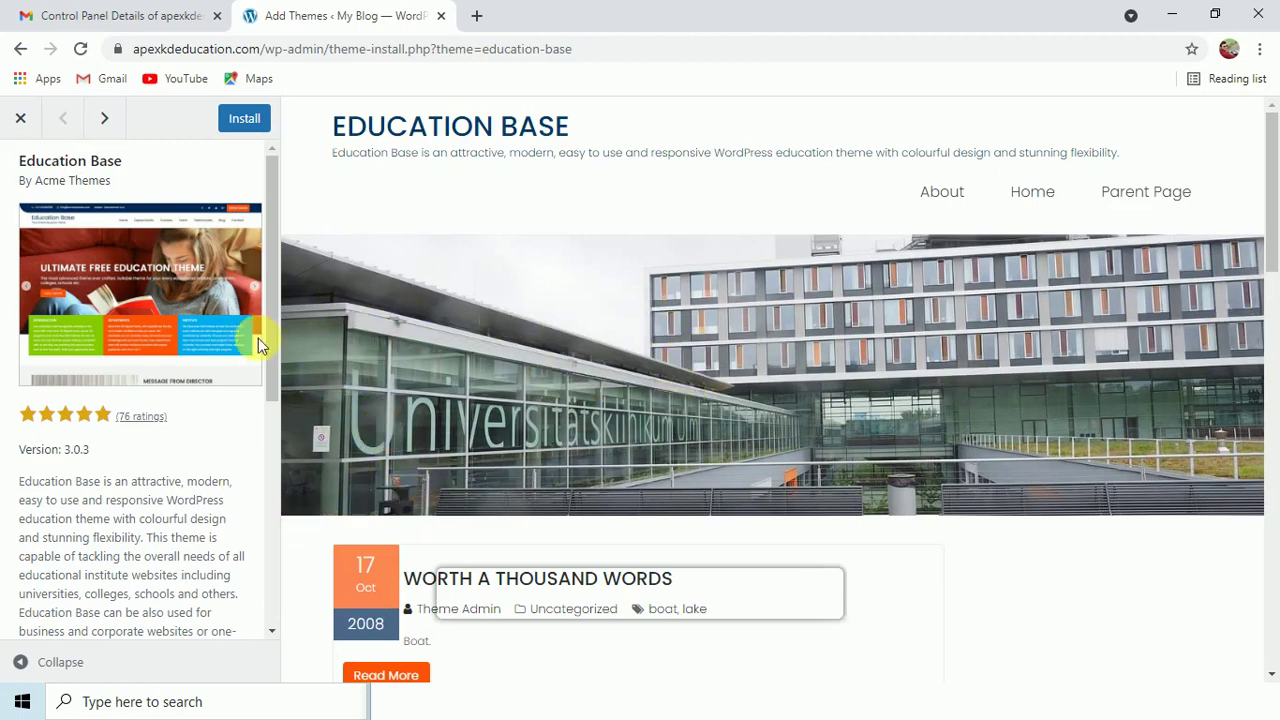
scroll(1156, 352, "down", 5)
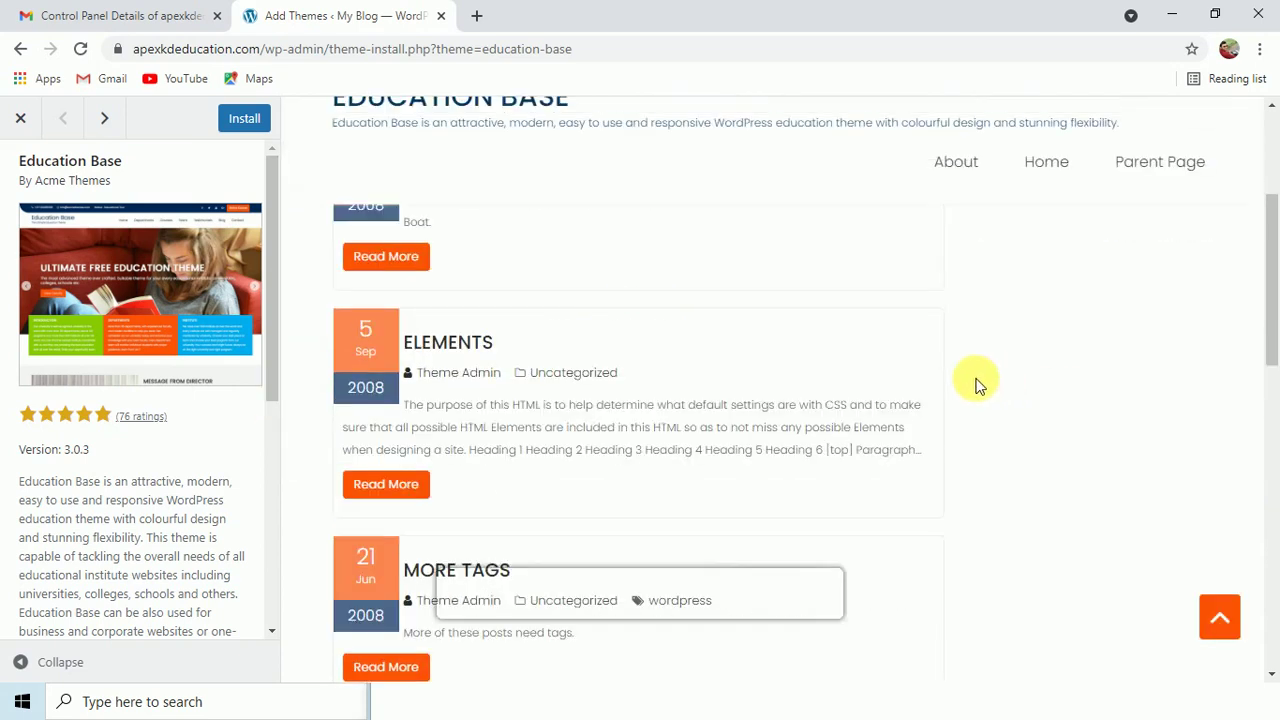
scroll(617, 400, "down", 12)
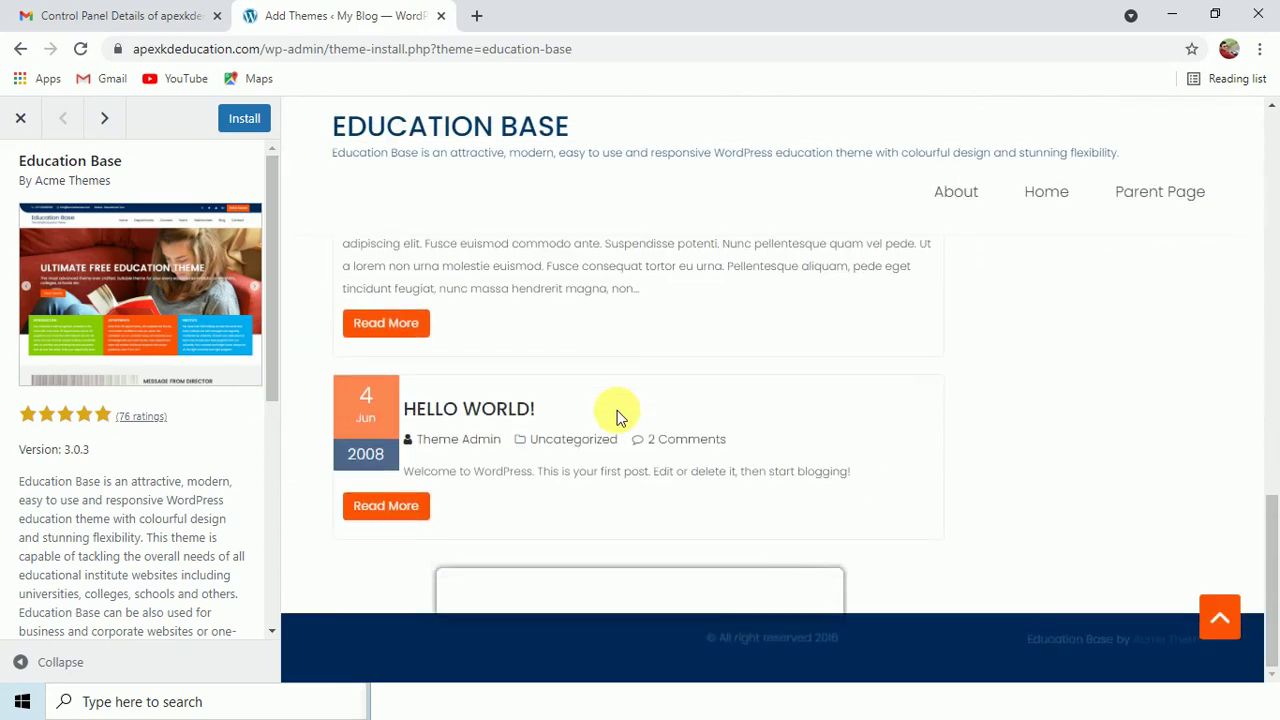
scroll(616, 415, "up", 15)
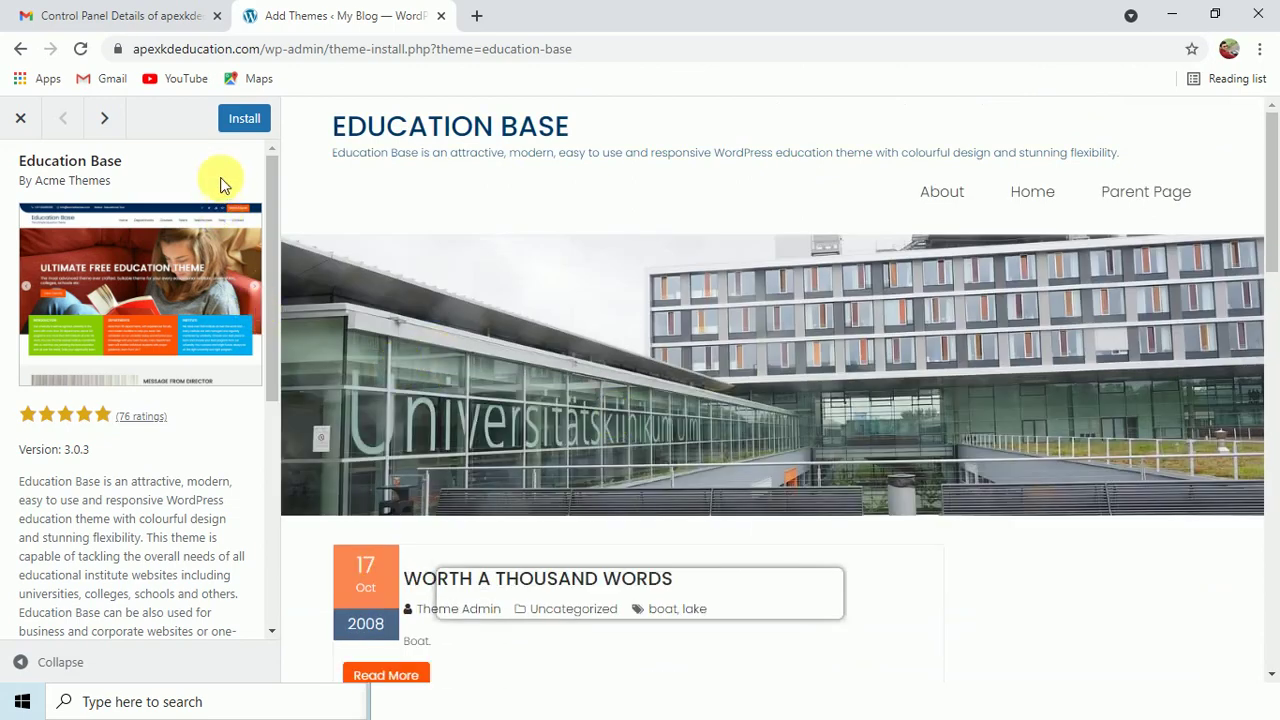
left_click(252, 124)
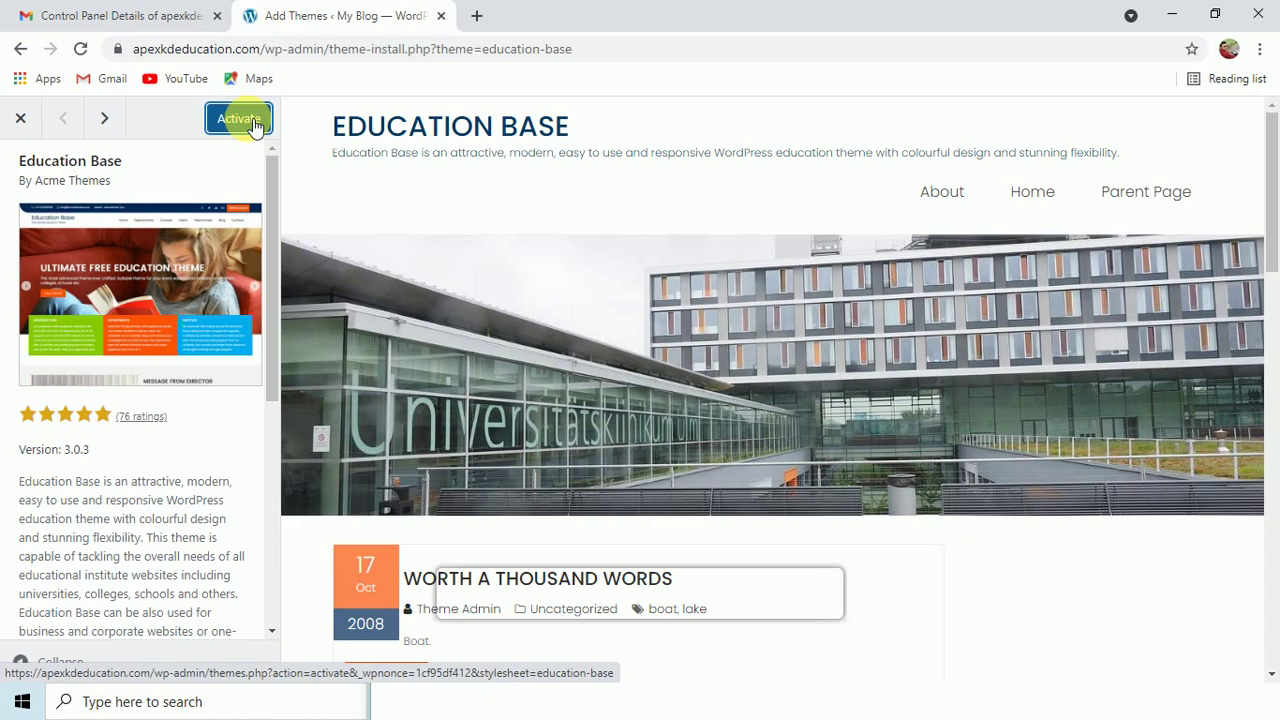
Activate Education Base and paste the site address into a new browser tab.
left_click(252, 121)
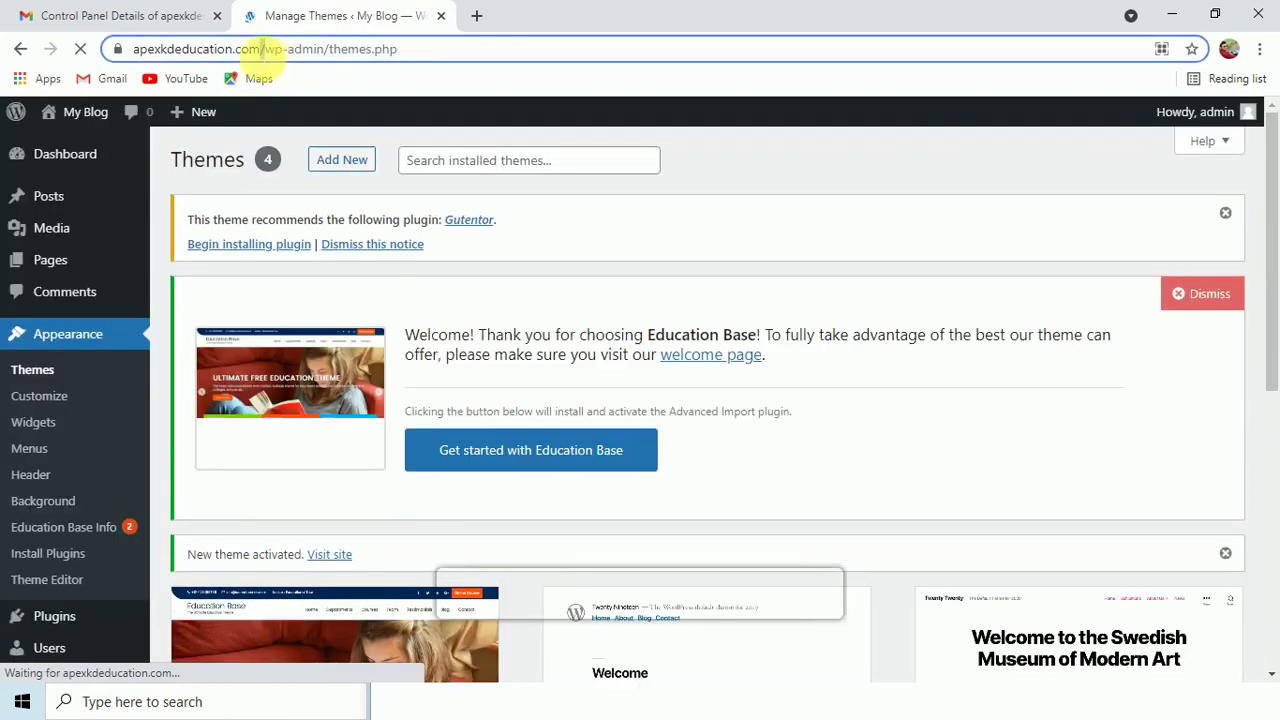
left_click_drag(262, 50, 97, 49)
key("ctrl+c")
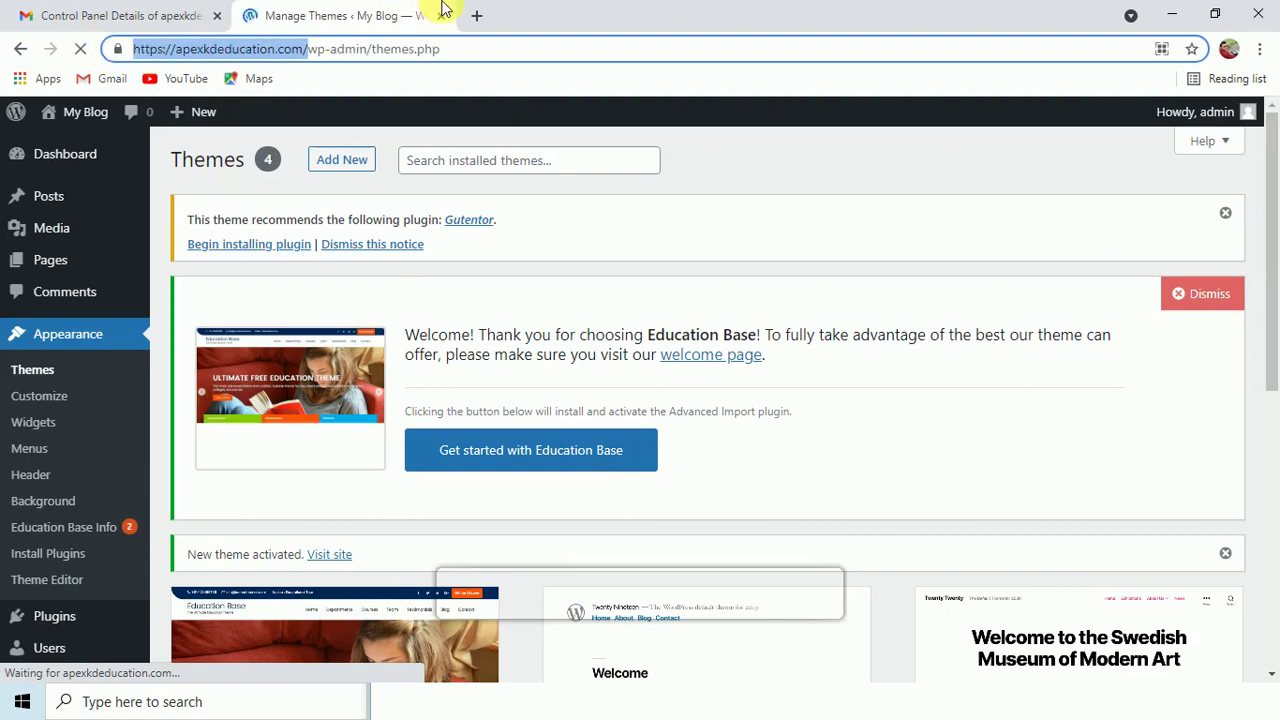
left_click(476, 15)
key("ctrl+v")
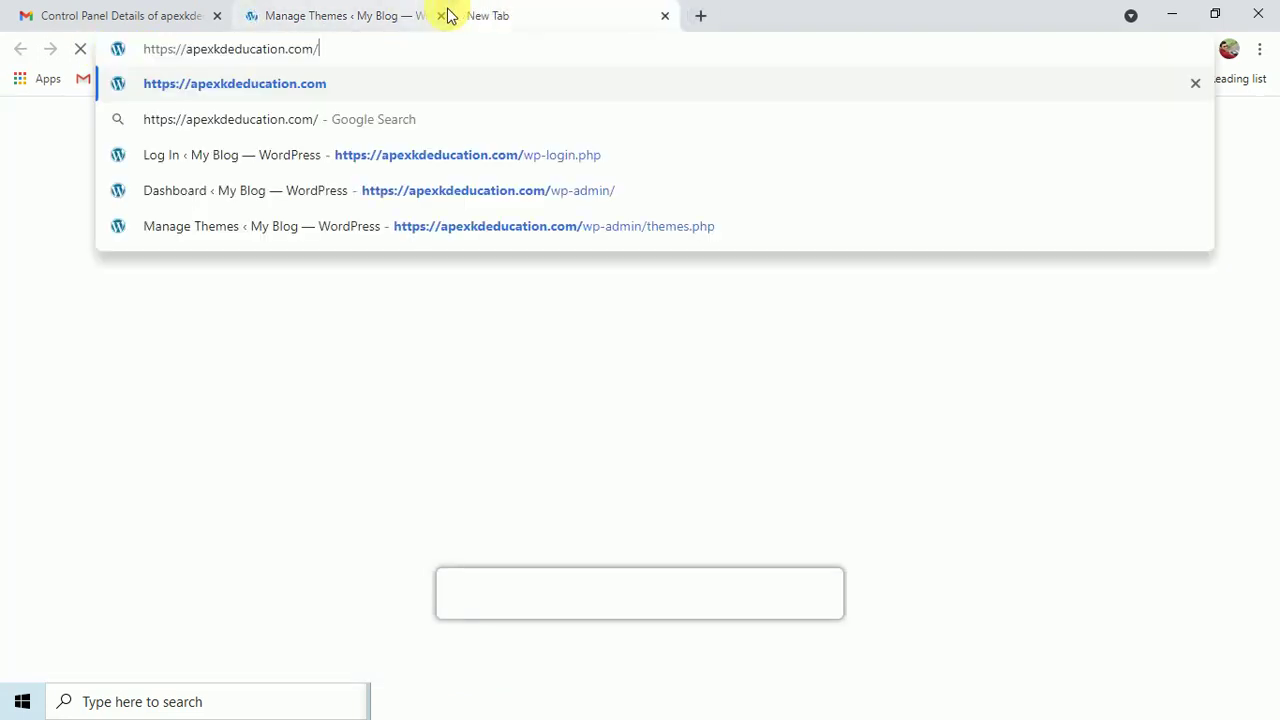
Load the live home page, inspect the MY BLOG header title, then return to Themes.
key("Return")
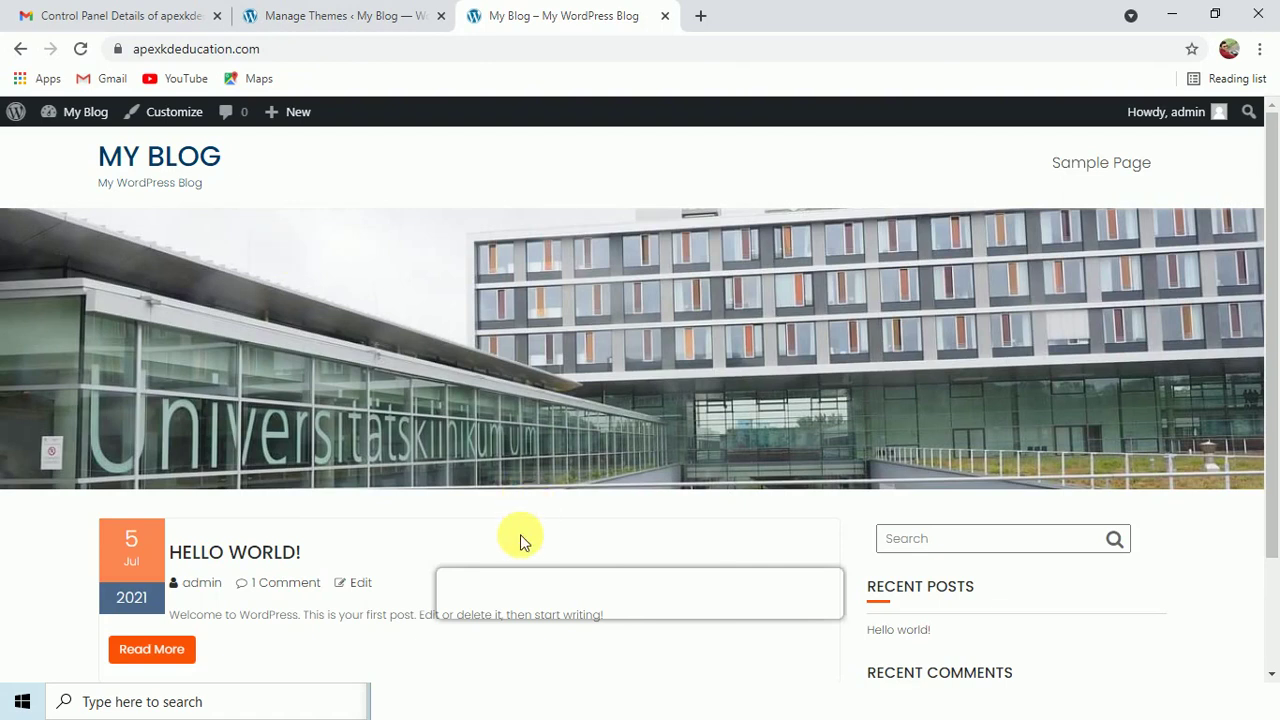
scroll(686, 468, "down", 2)
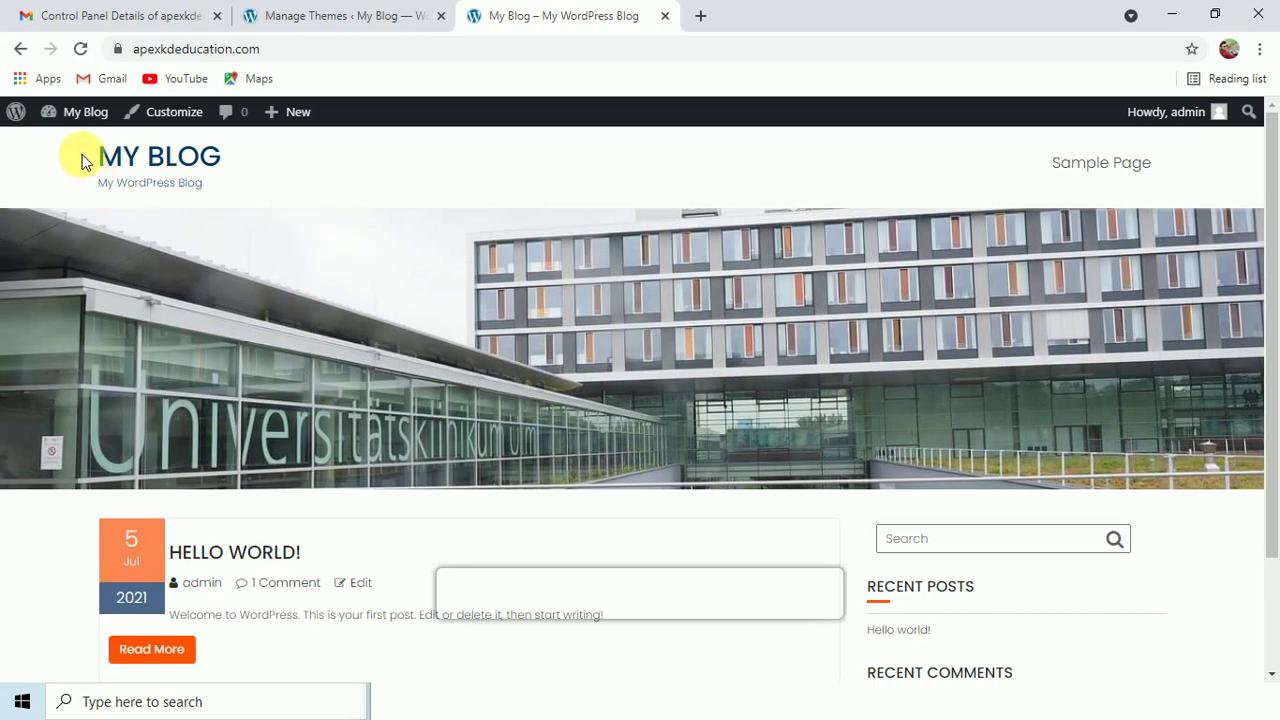
left_click_drag(88, 152, 222, 155)
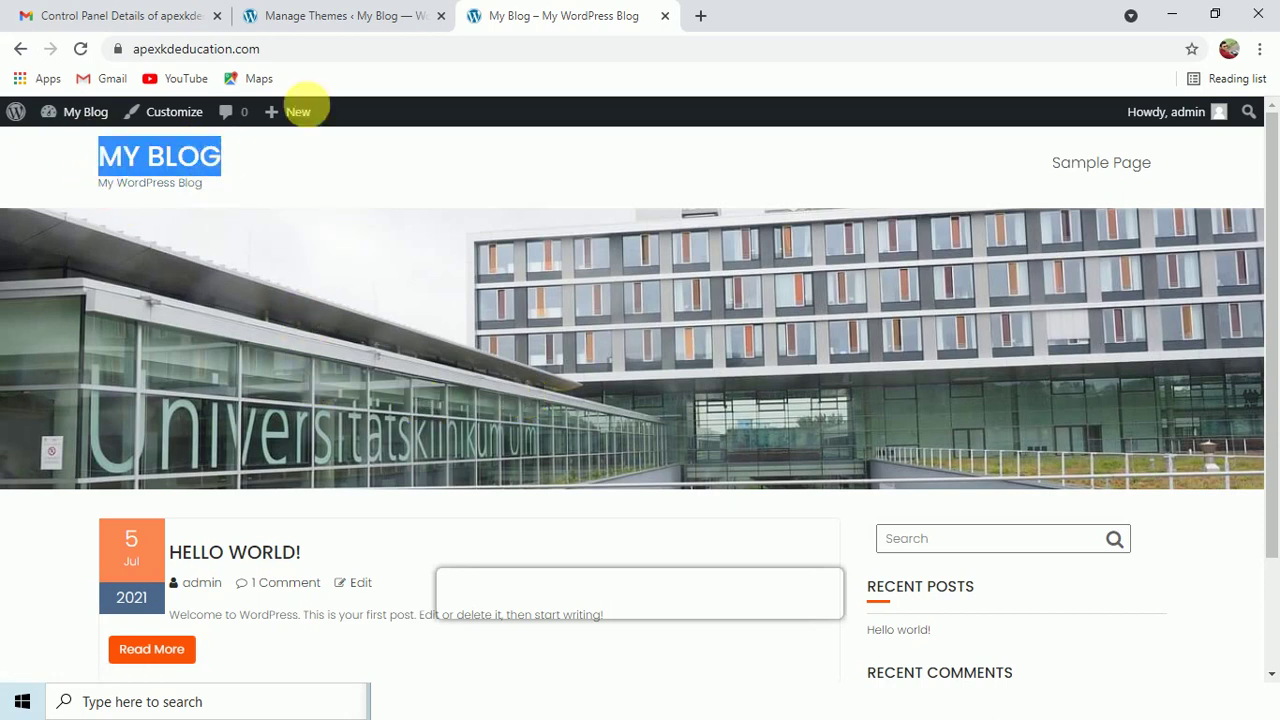
left_click(220, 203)
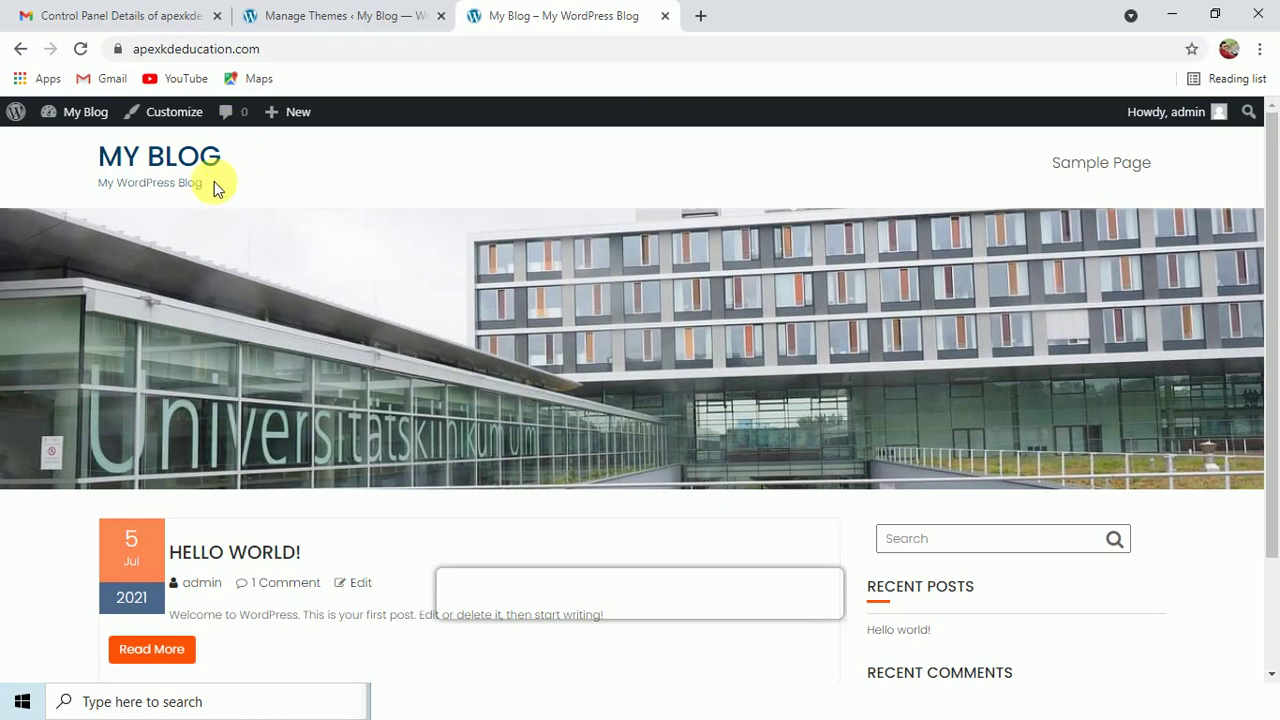
left_click(343, 10)
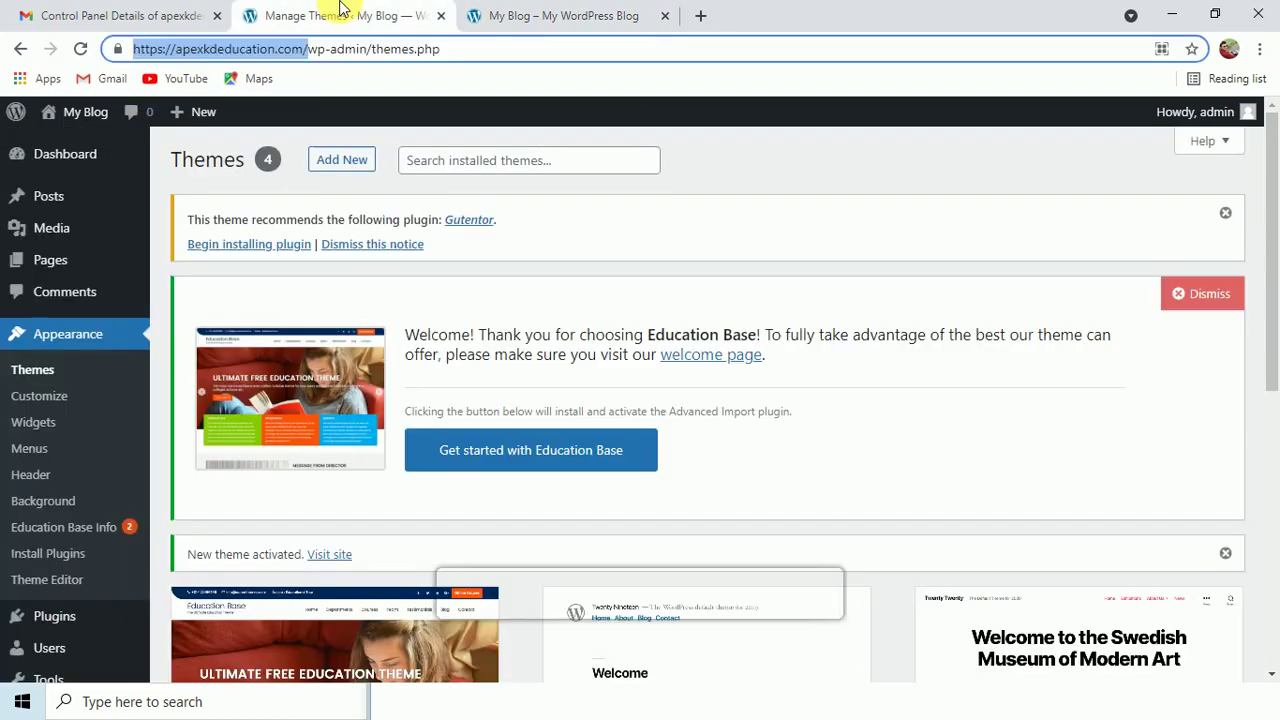
Open Appearance > Customize for the Education Base theme.
left_click(62, 404)
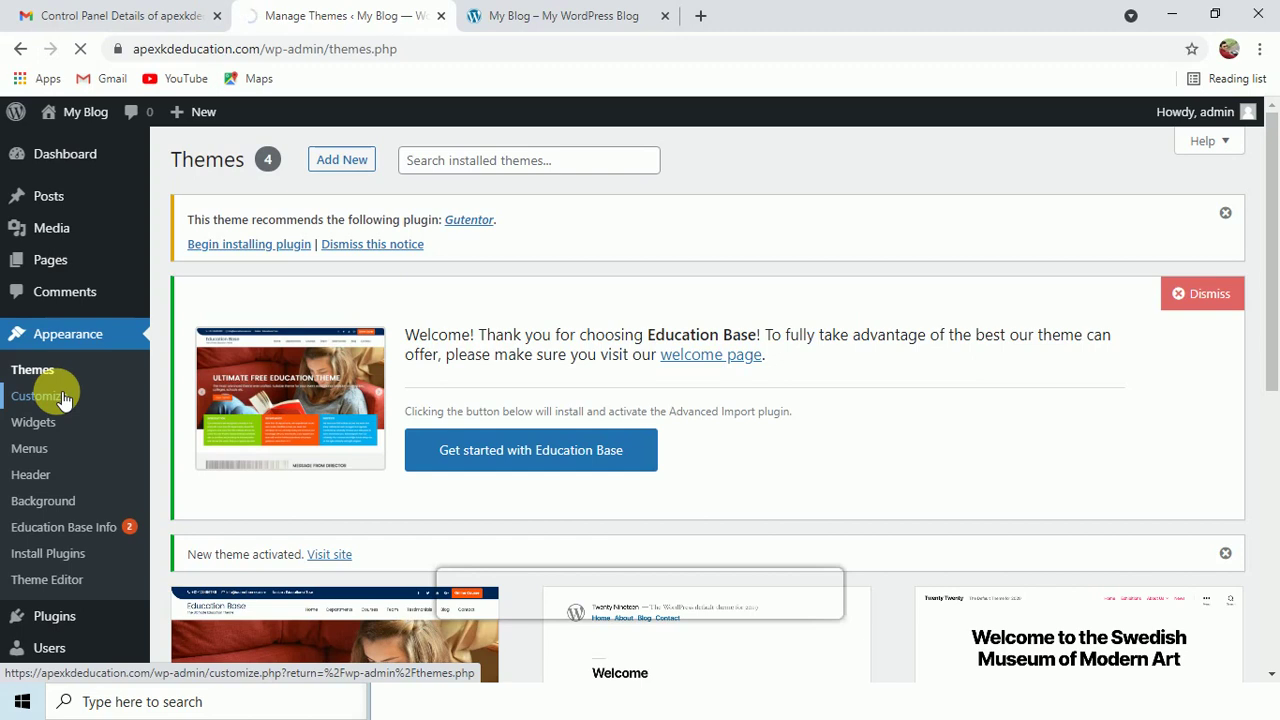
left_click(62, 398)
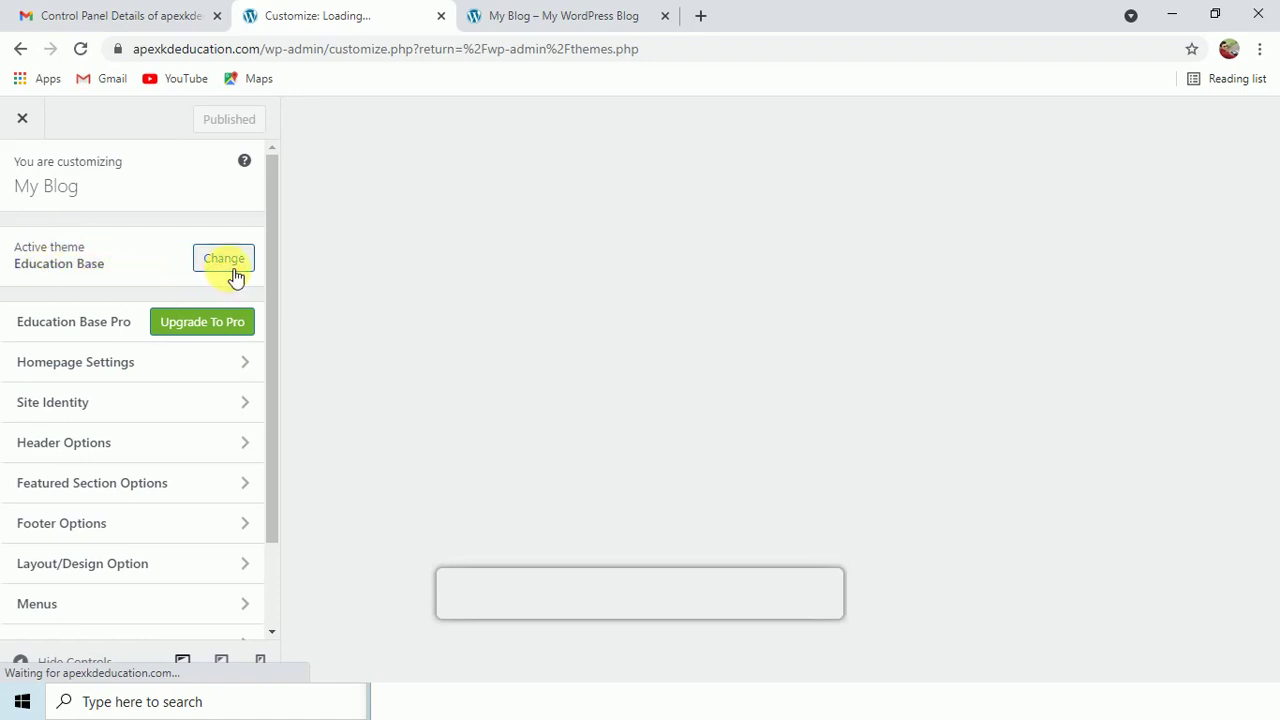
In Homepage Settings, try A static page, check both page lists, then revert to Your latest posts.
left_click(143, 374)
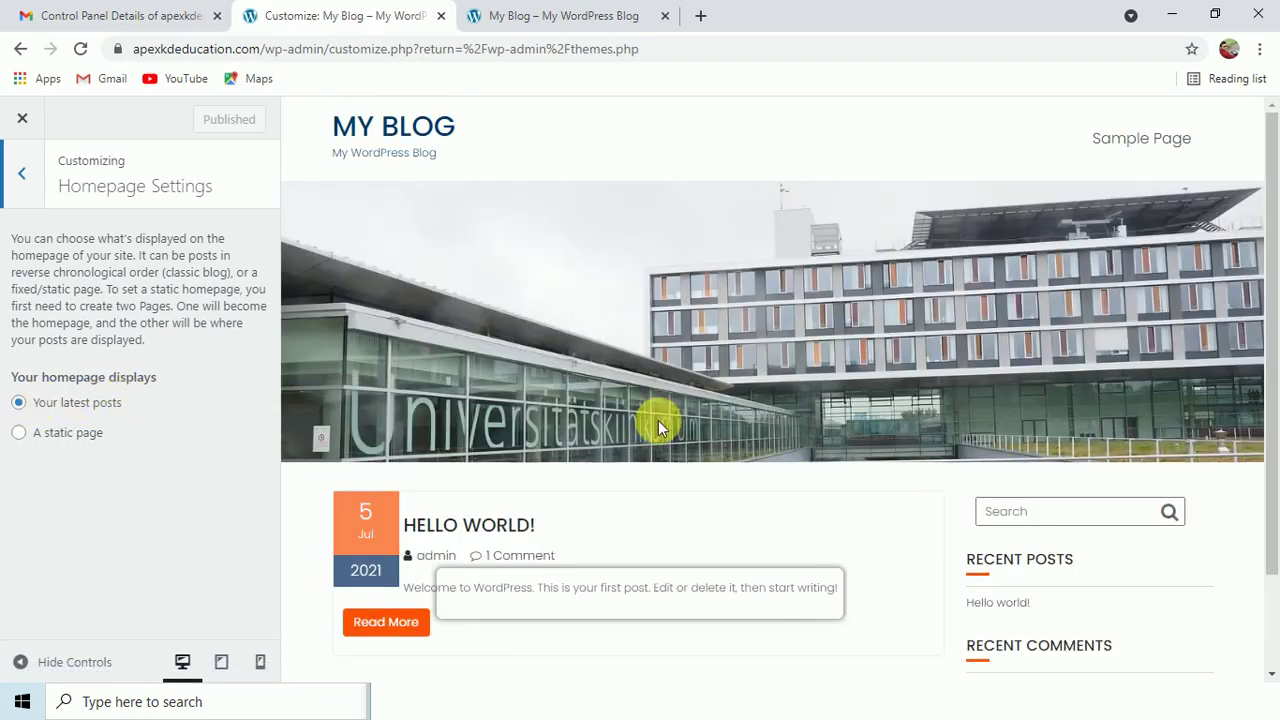
scroll(693, 528, "down", 1)
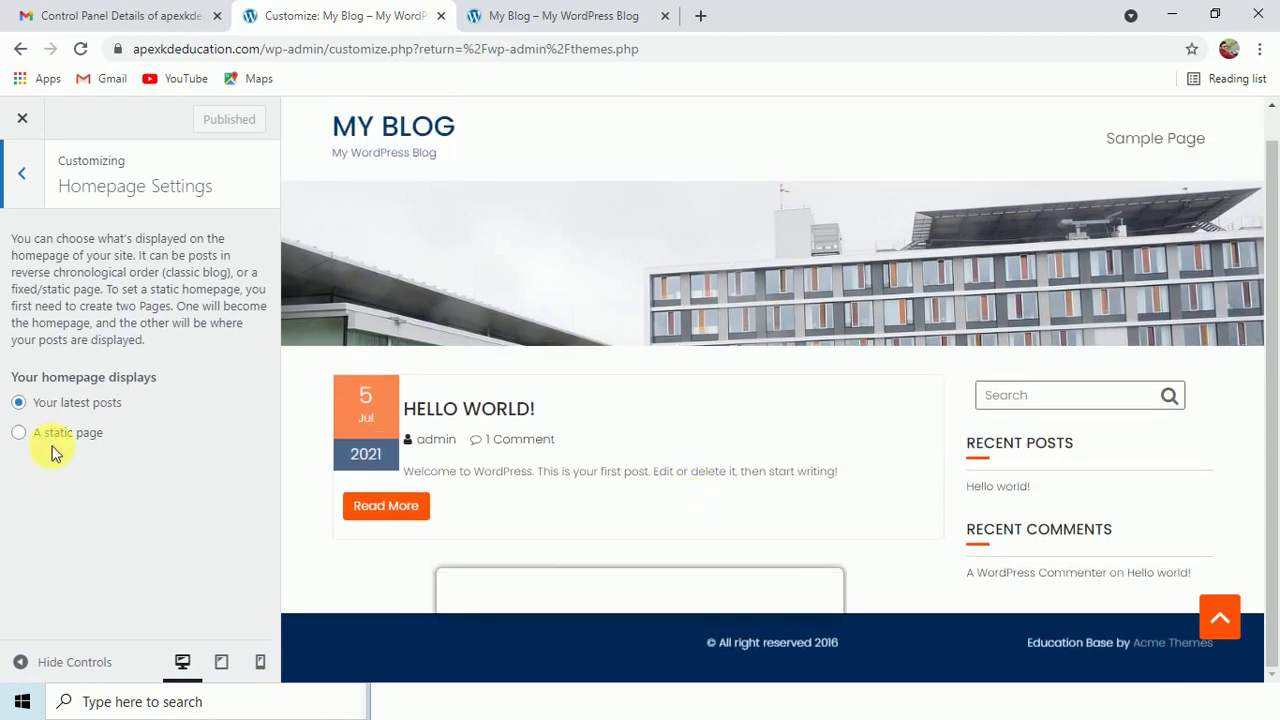
left_click(19, 432)
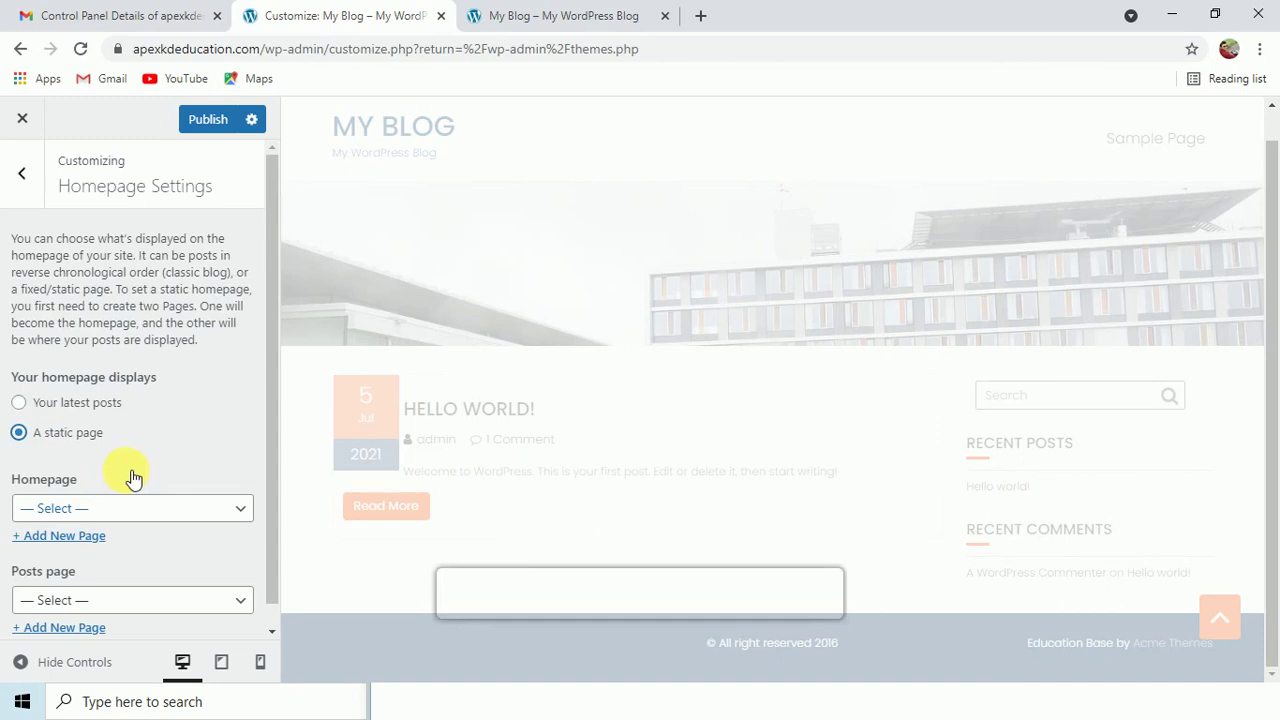
scroll(120, 482, "down", 1)
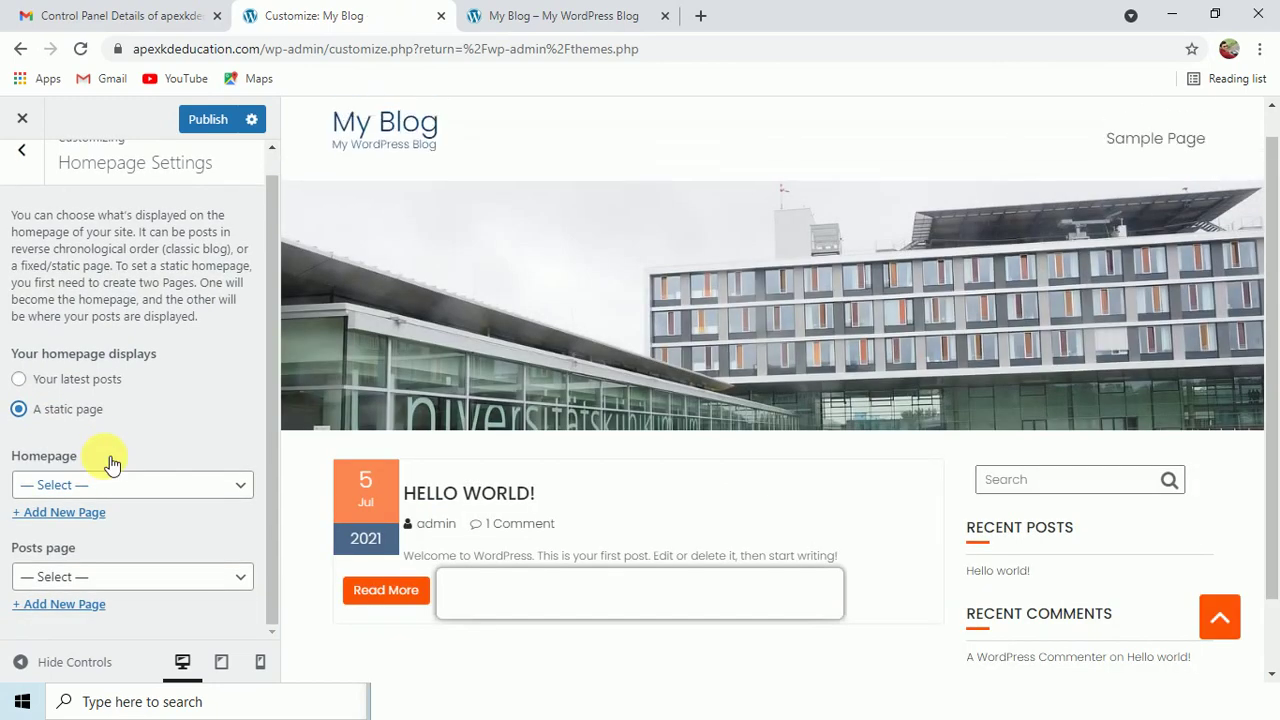
left_click(168, 486)
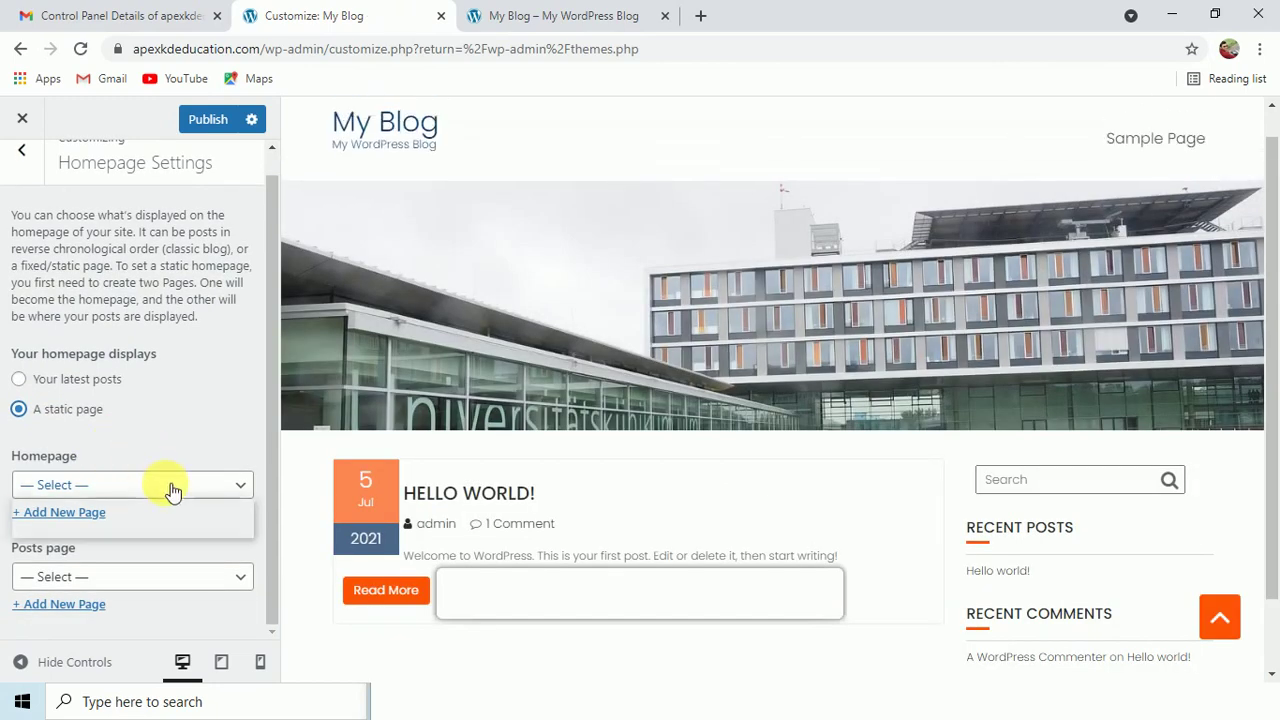
left_click(129, 443)
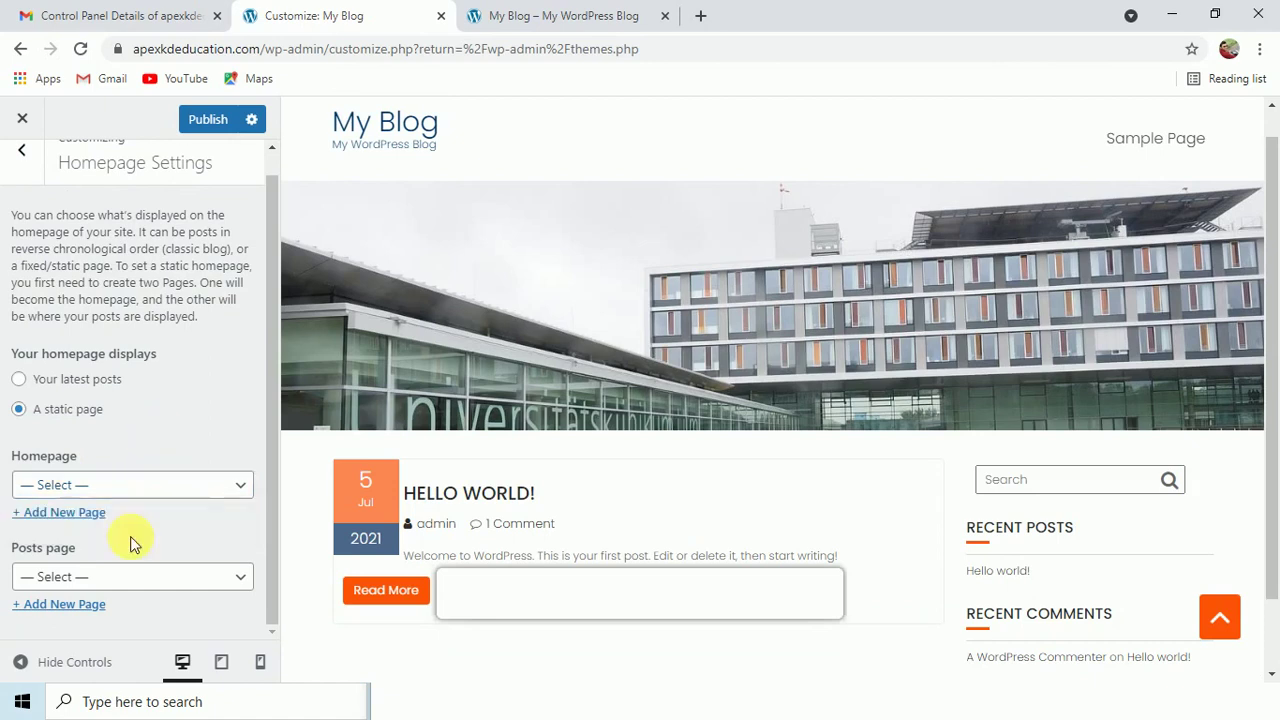
left_click(137, 578)
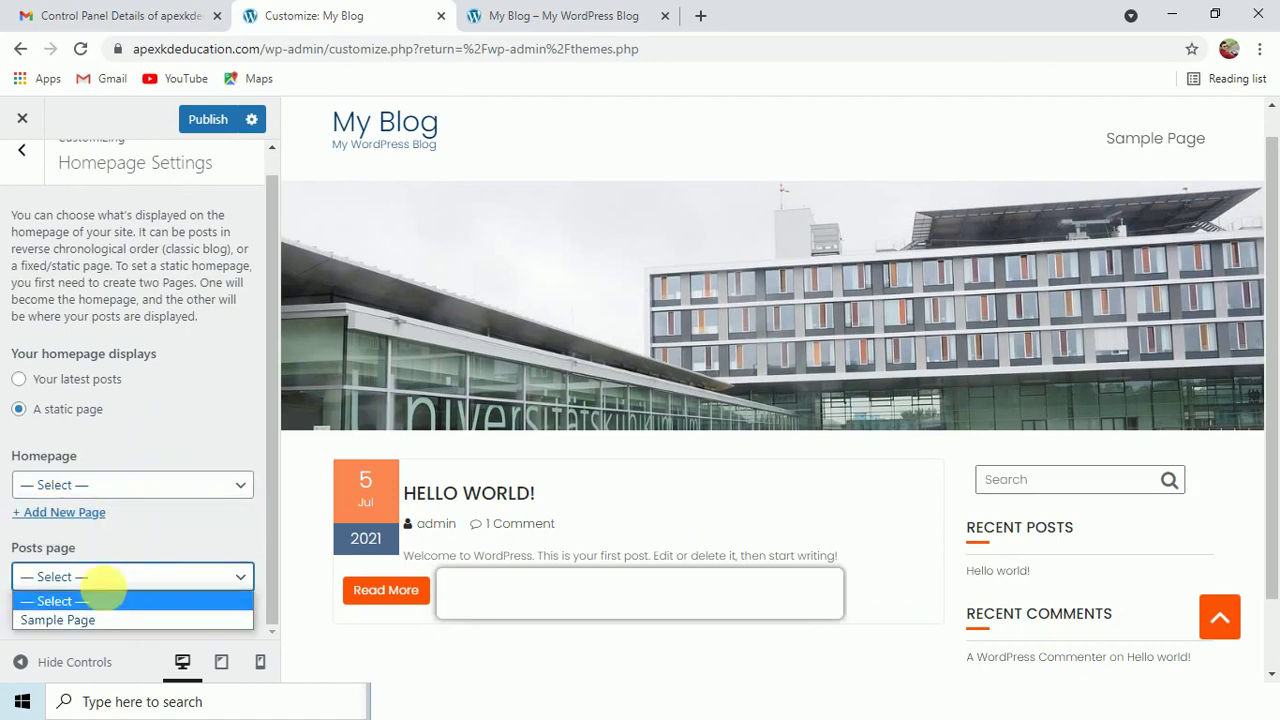
left_click(108, 592)
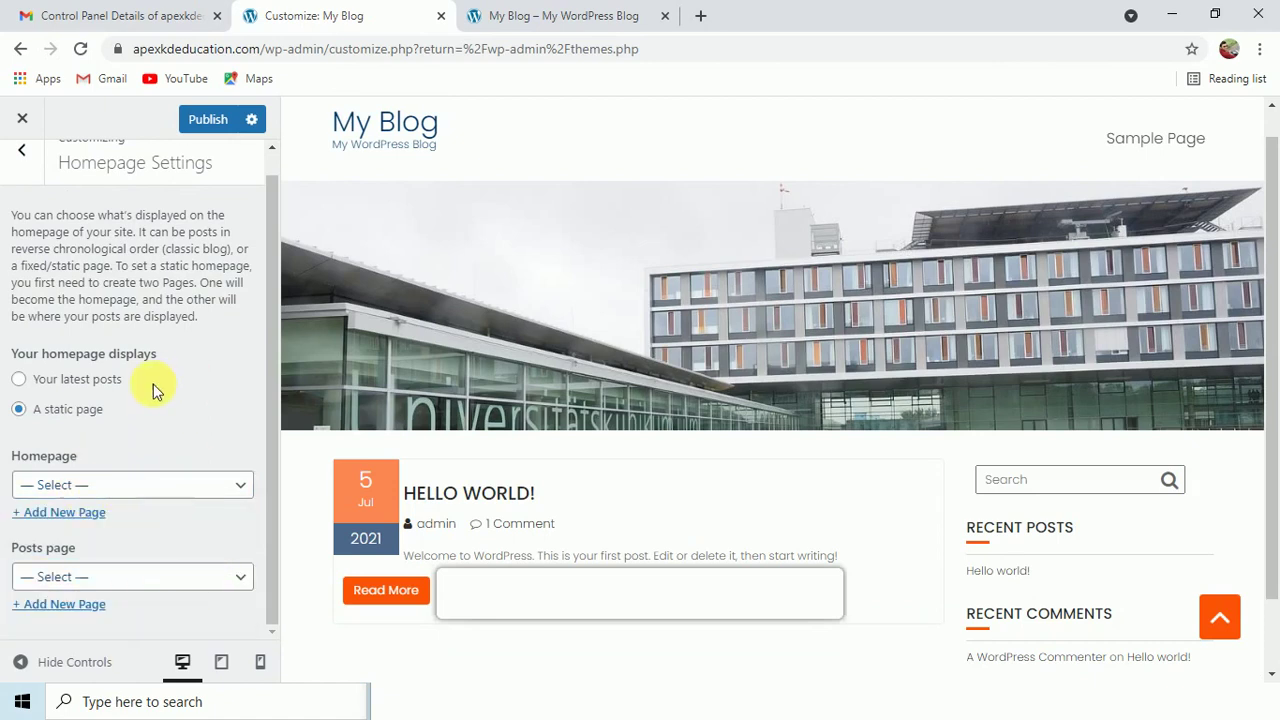
scroll(457, 455, "down", 1)
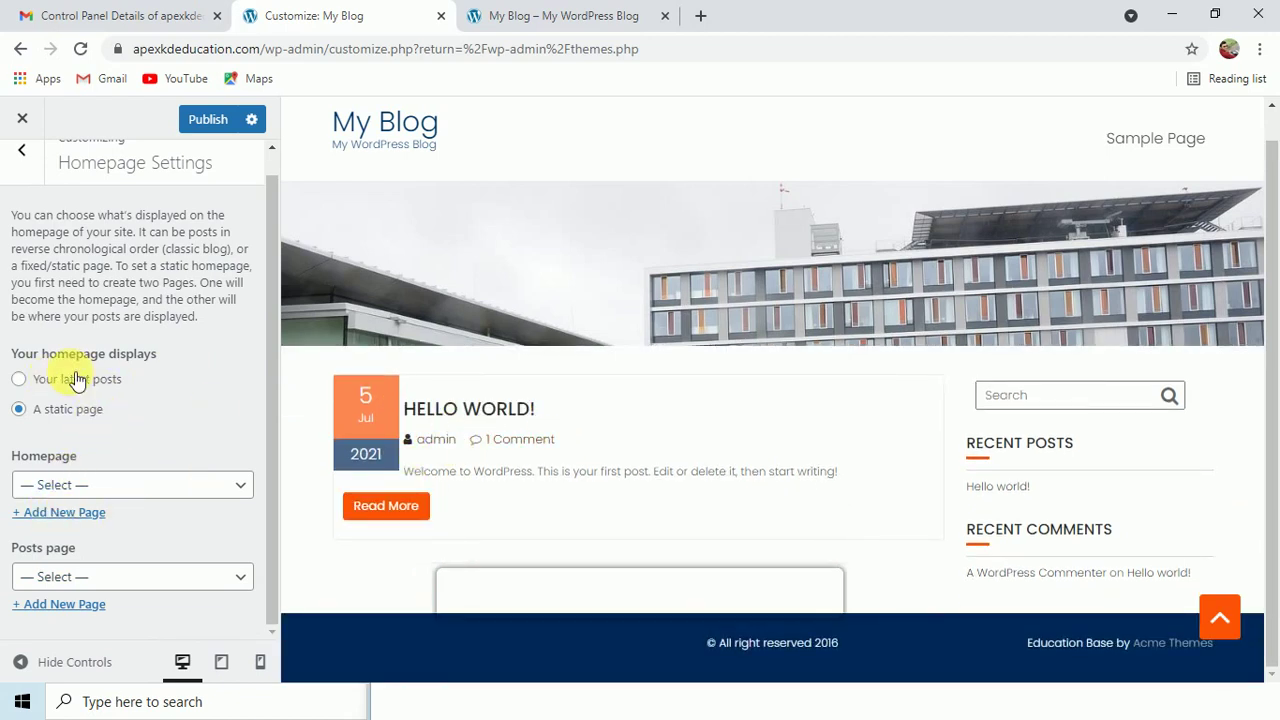
left_click(72, 379)
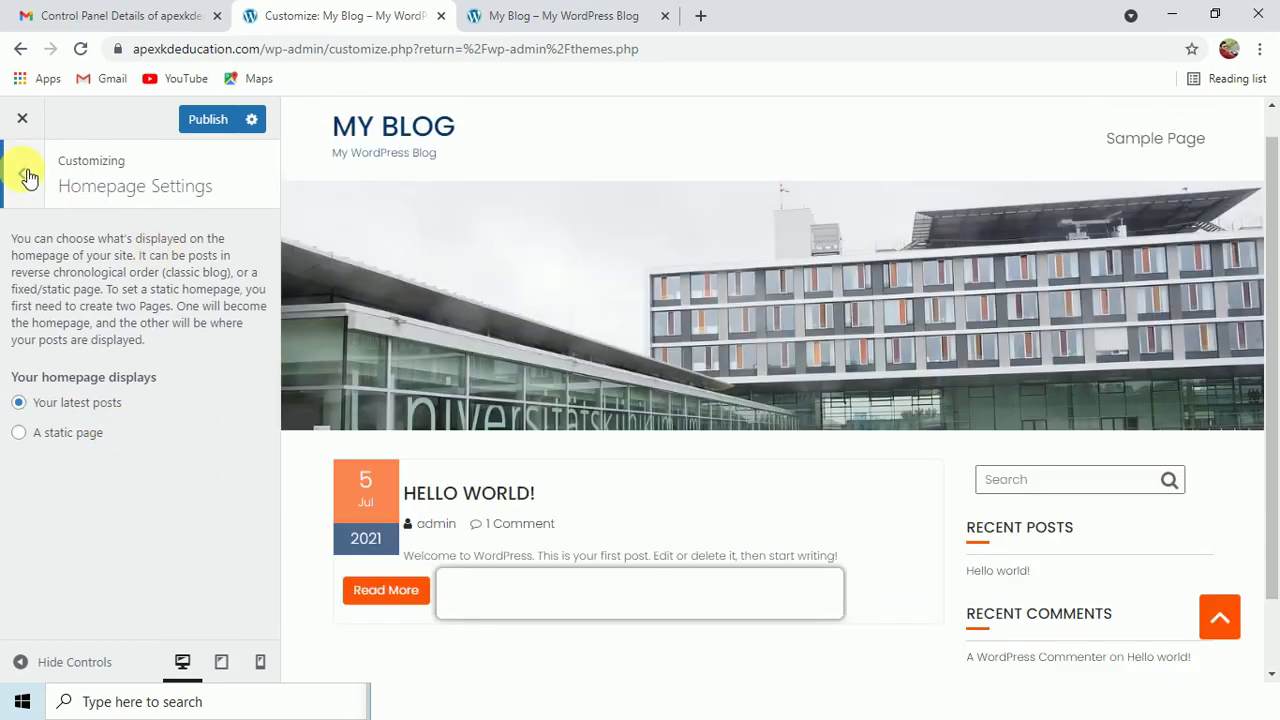
Open the Customizer's Site Identity panel after glancing at the live site.
left_click(22, 173)
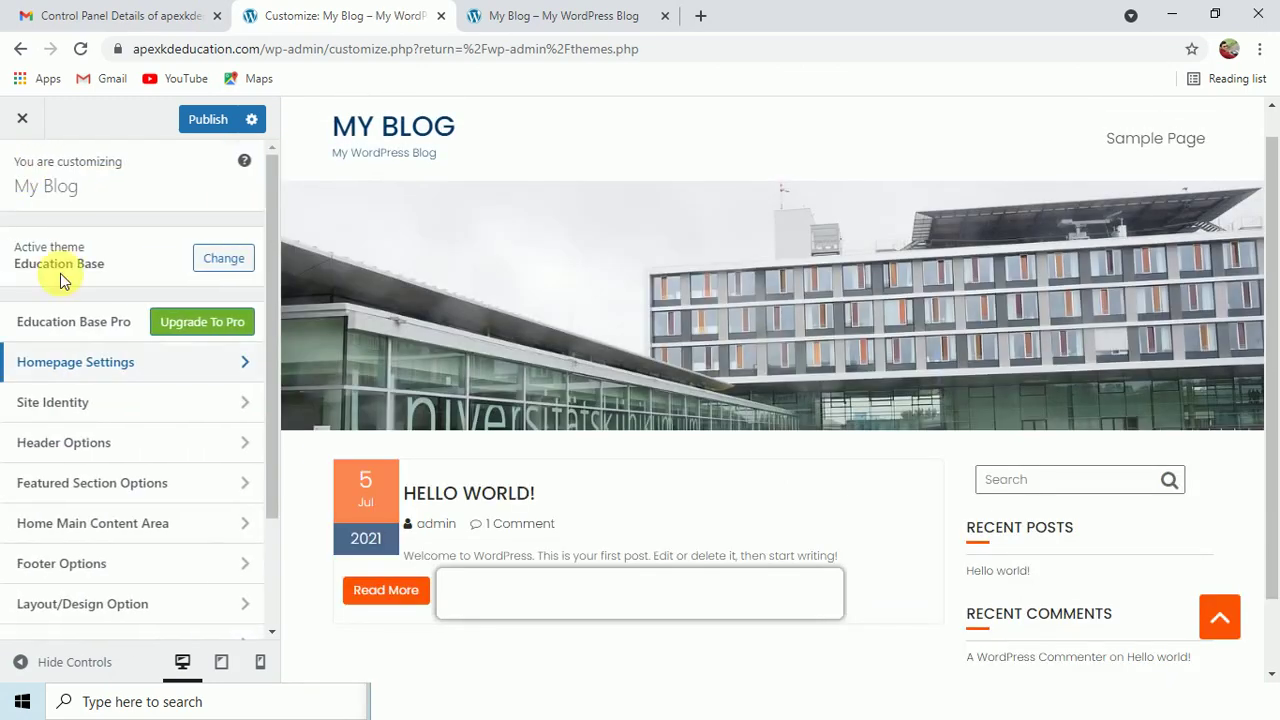
left_click(122, 414)
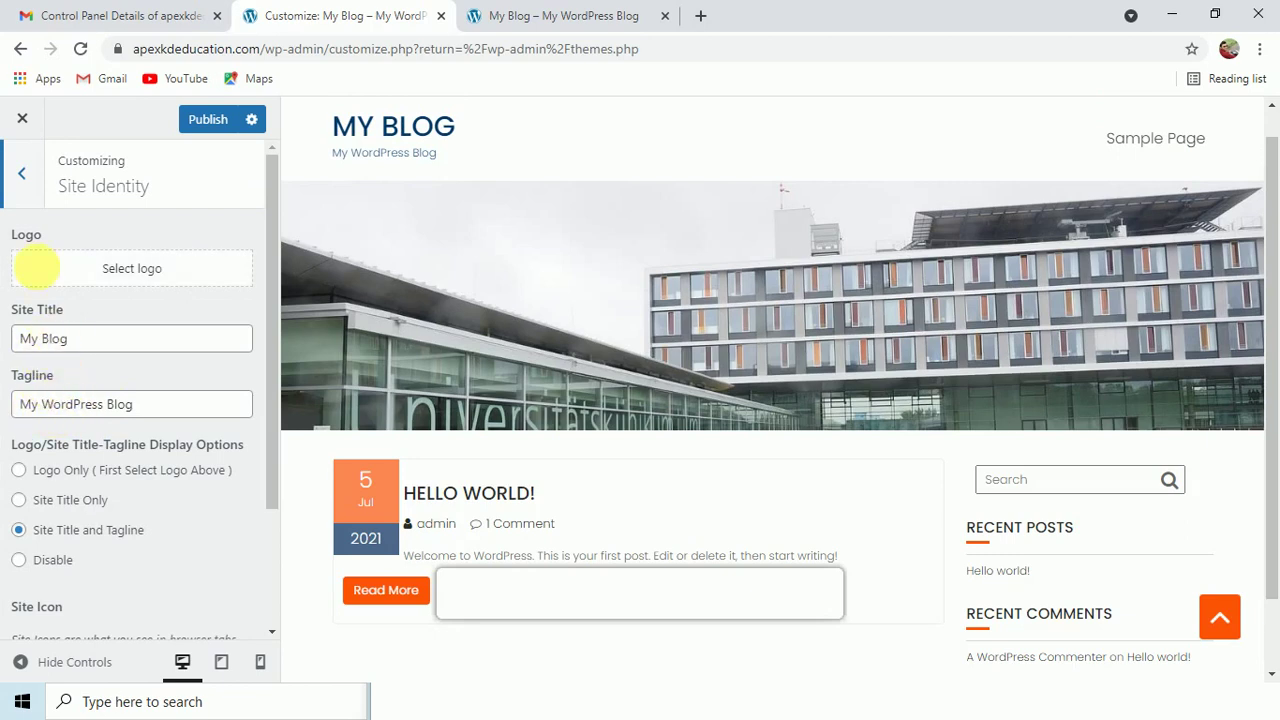
left_click(545, 15)
left_click(300, 14)
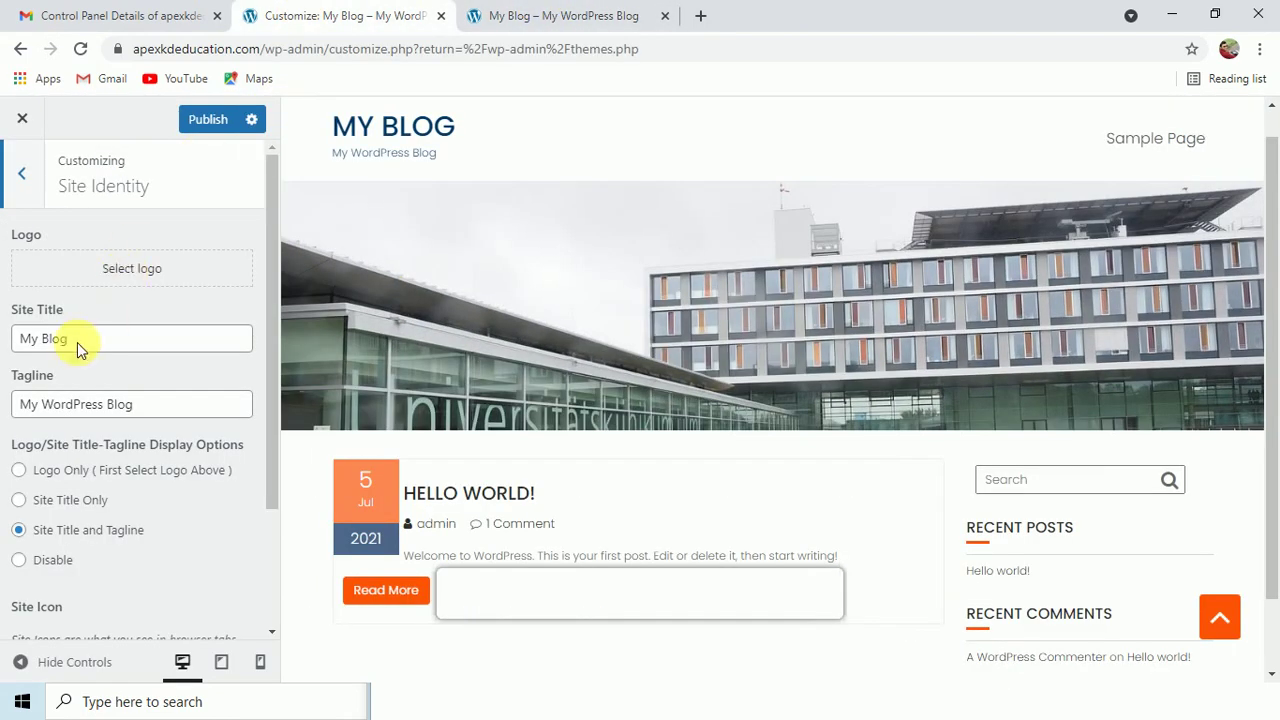
Replace the site title with the owner's name and the tagline with 'Teacher'.
left_click_drag(80, 343, 11, 338)
type("Deepak")
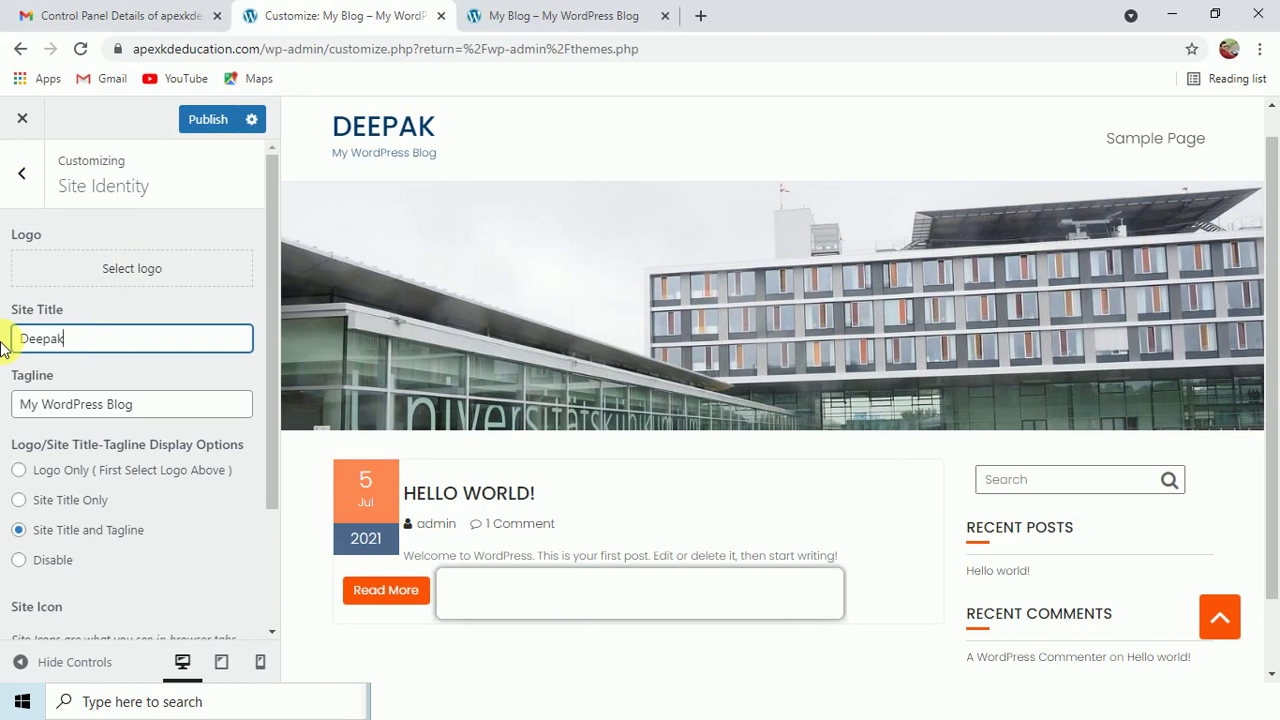
type(" Kumar")
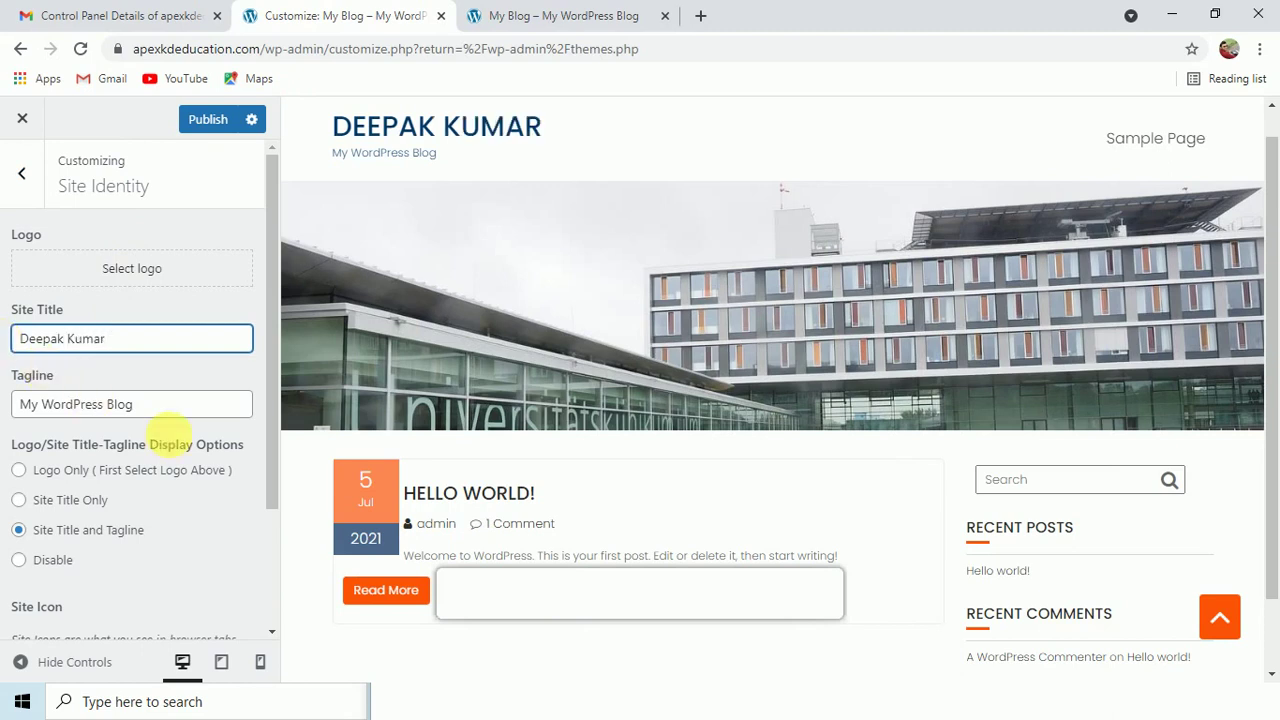
left_click_drag(203, 412, 3, 408)
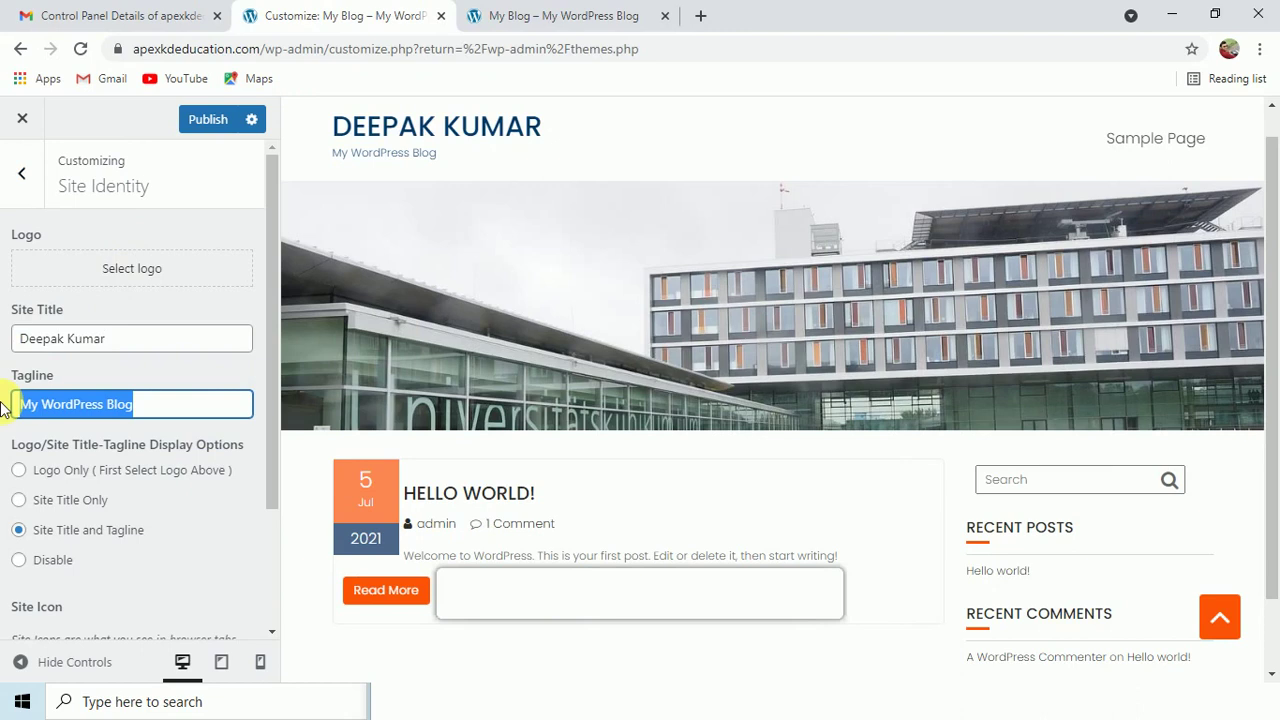
type("/")
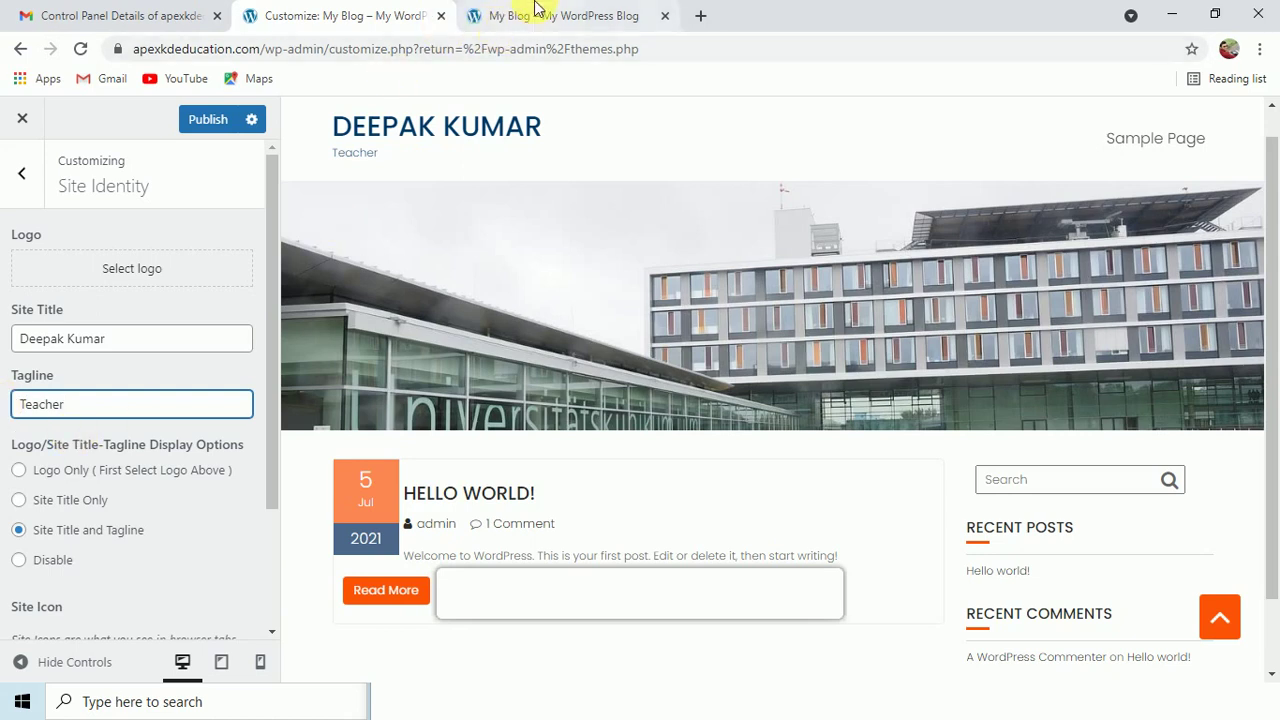
Publish the changes, reload the live site to verify, and return to the Customizer.
left_click(208, 120)
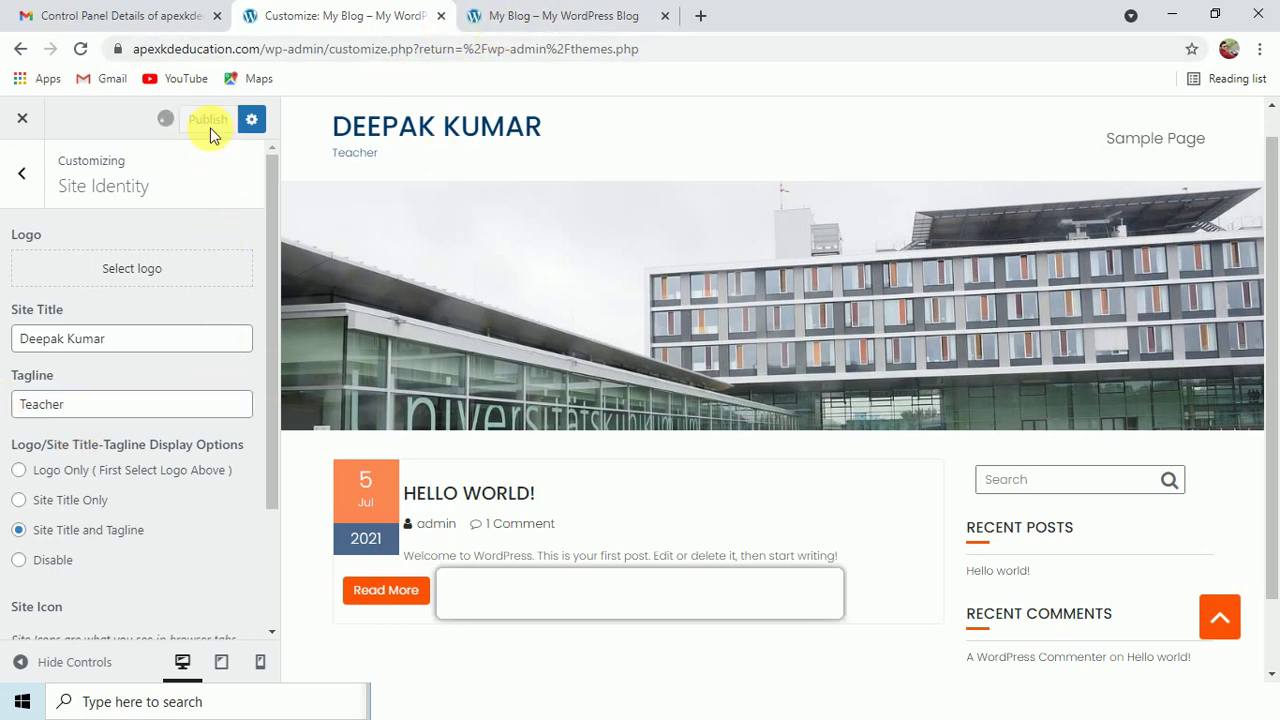
left_click(524, 14)
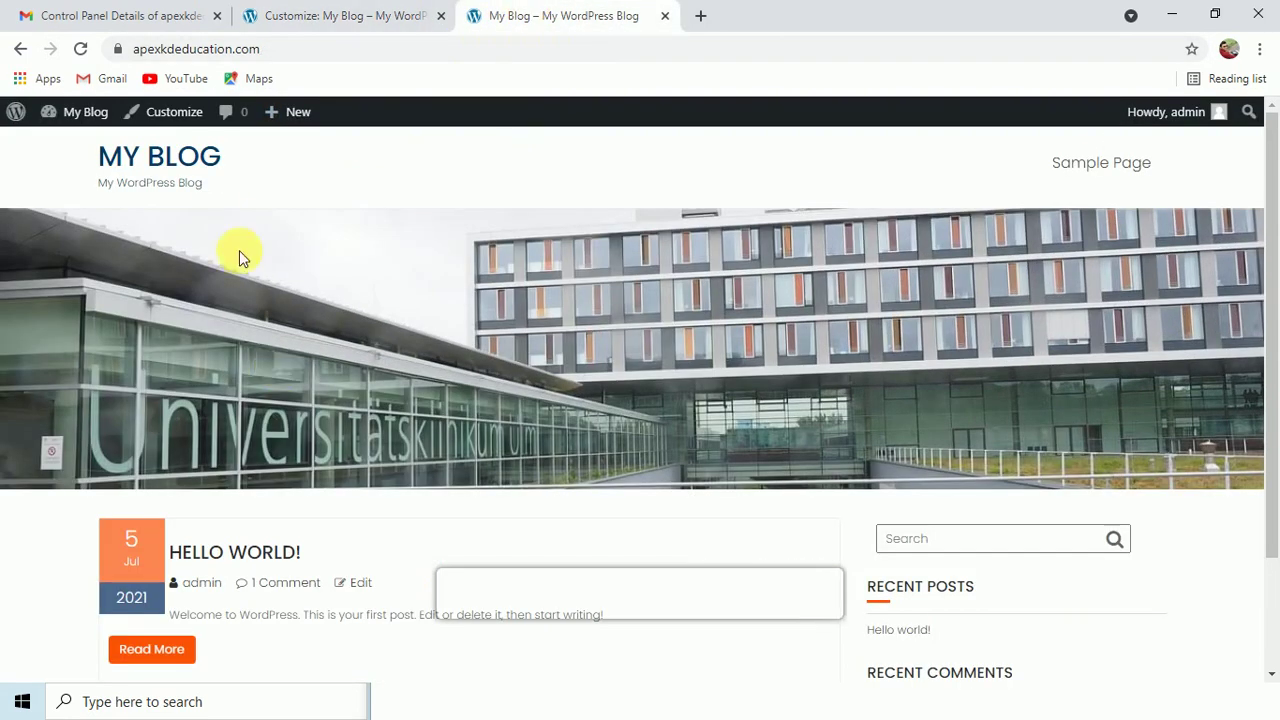
left_click(82, 50)
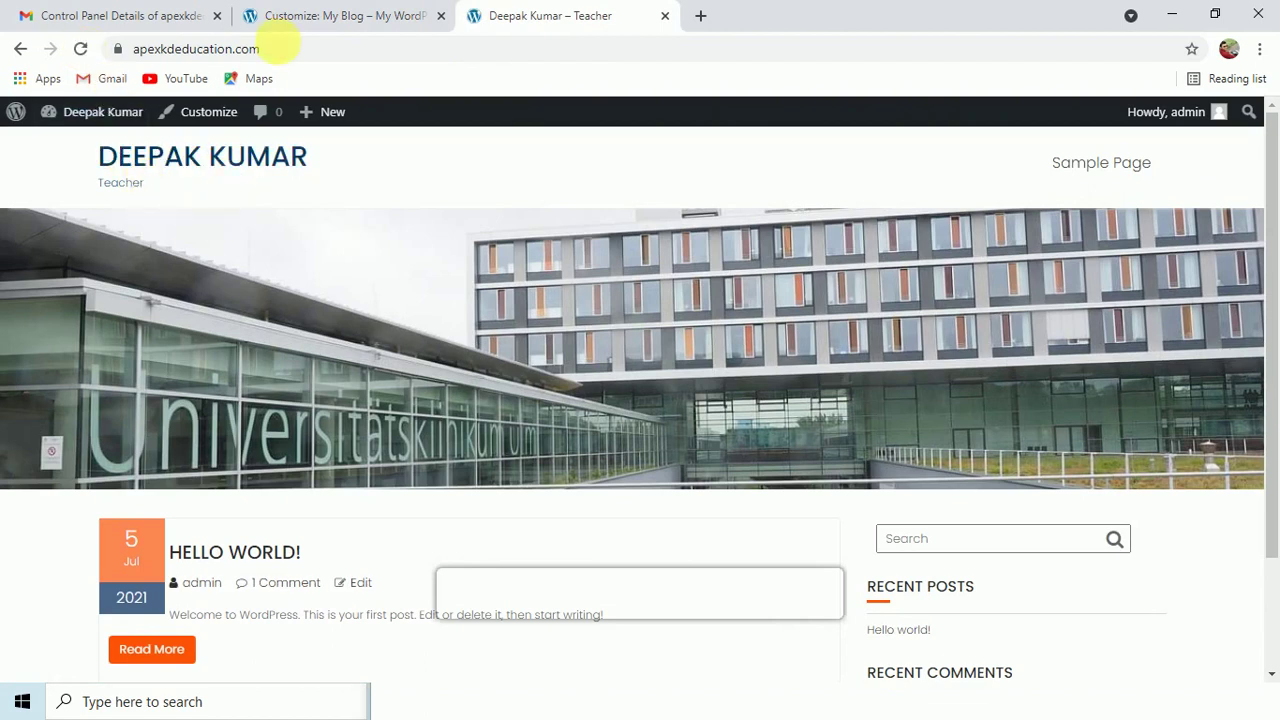
left_click(290, 15)
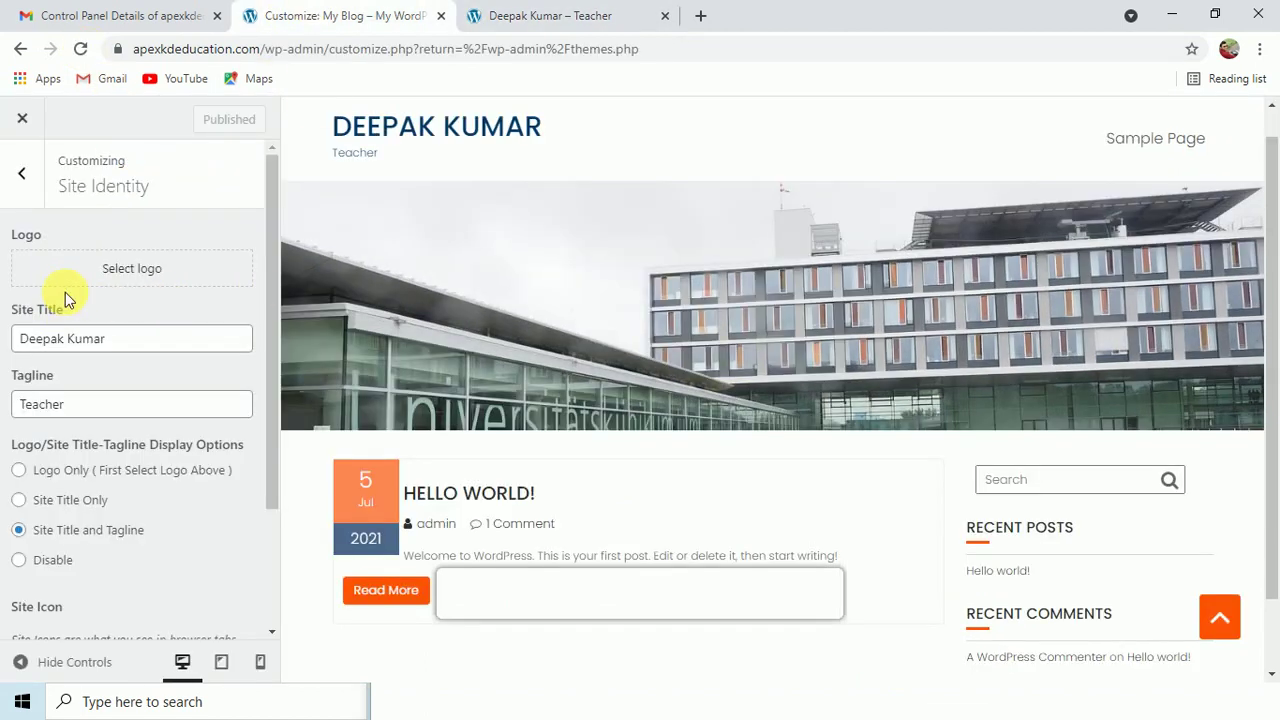
Start choosing a site logo and look through the existing Media Library.
left_click(122, 275)
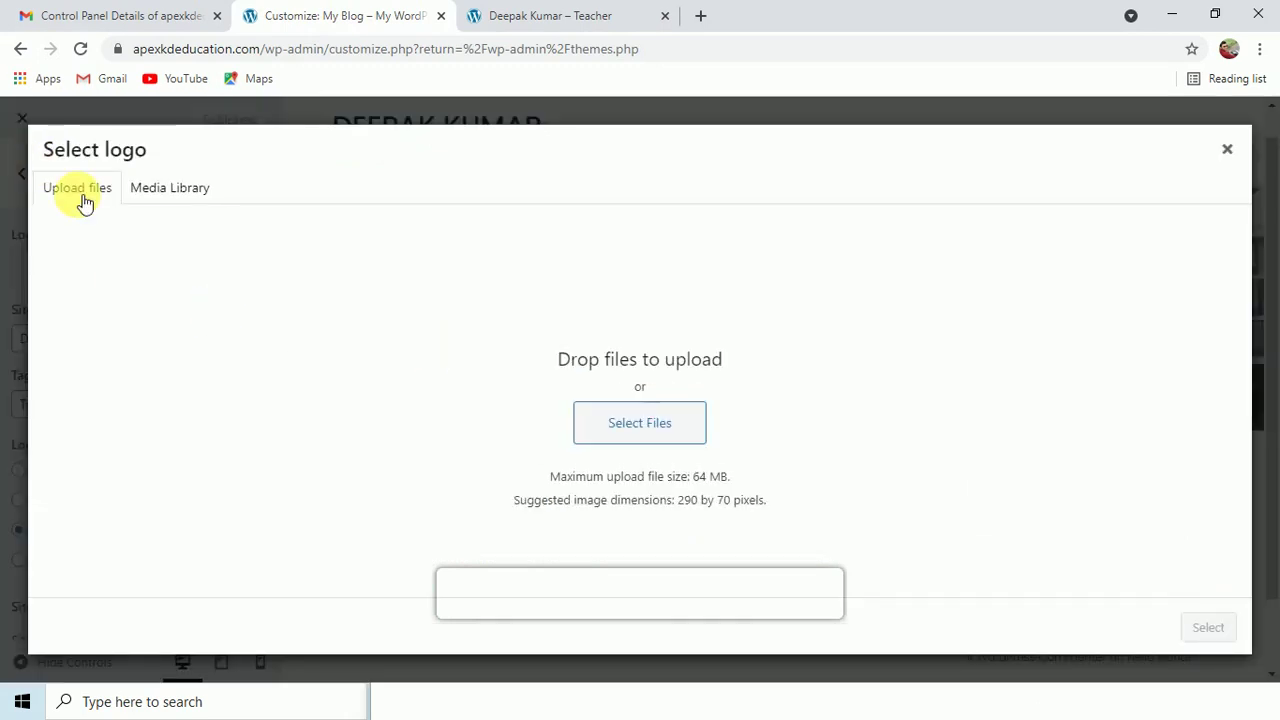
left_click(168, 192)
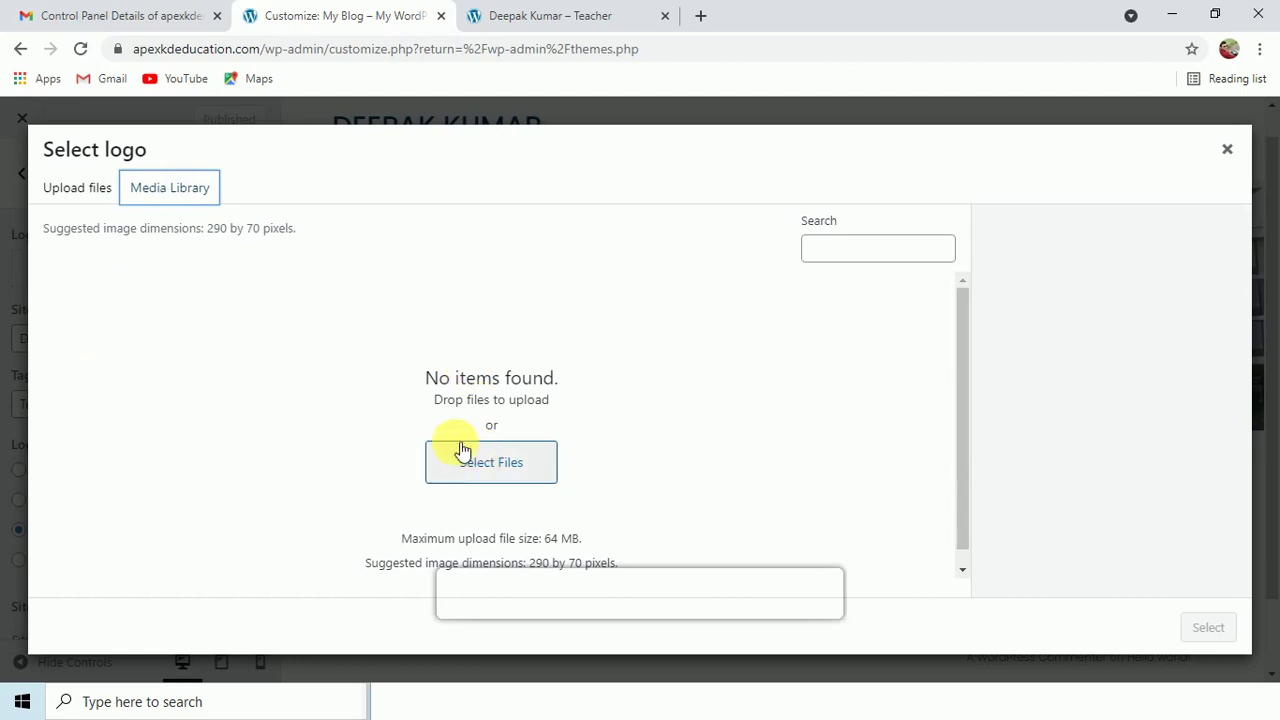
left_click(97, 205)
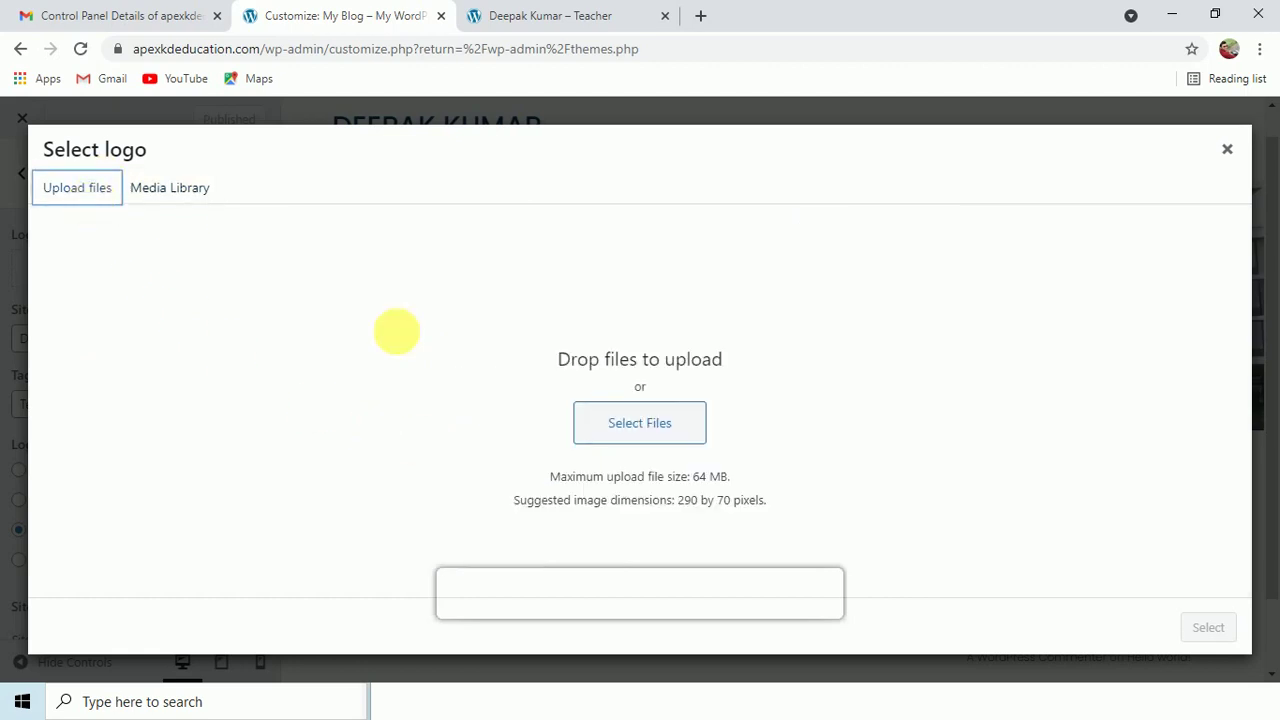
Upload the WhatsApp Image APEXKD logo (1211×801, 38 KB) from Downloads.
left_click(668, 430)
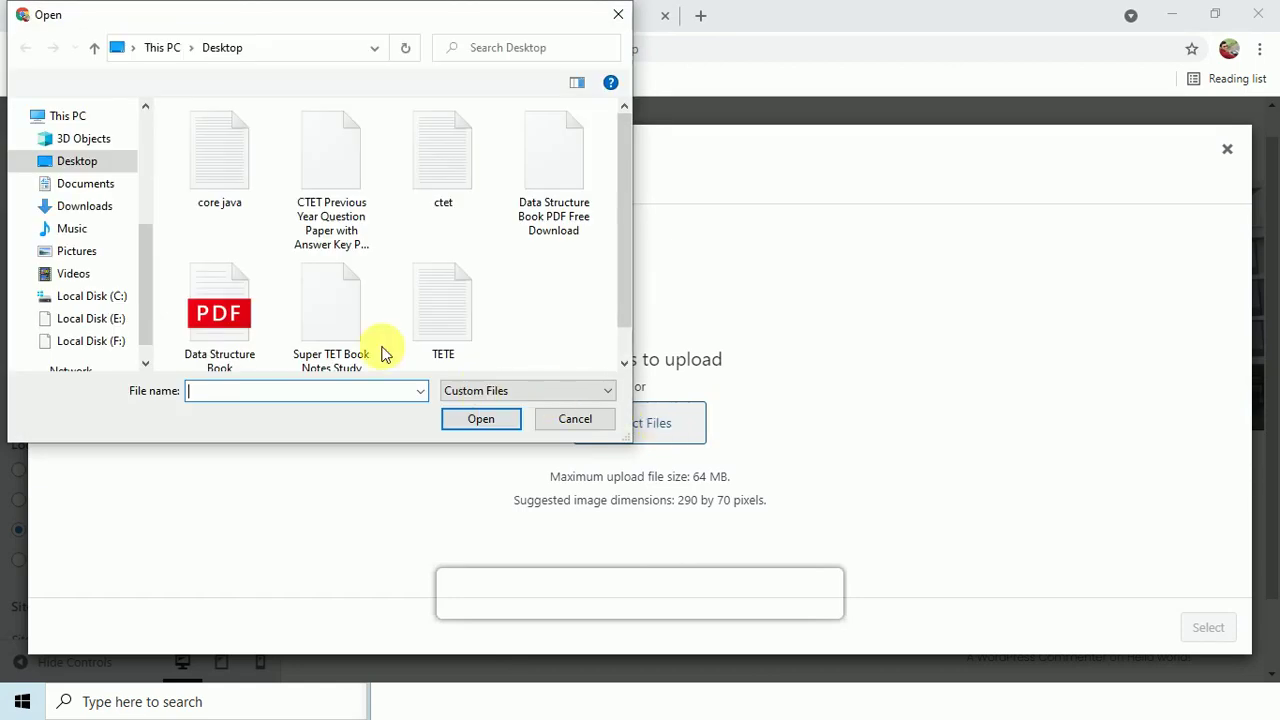
left_click(98, 207)
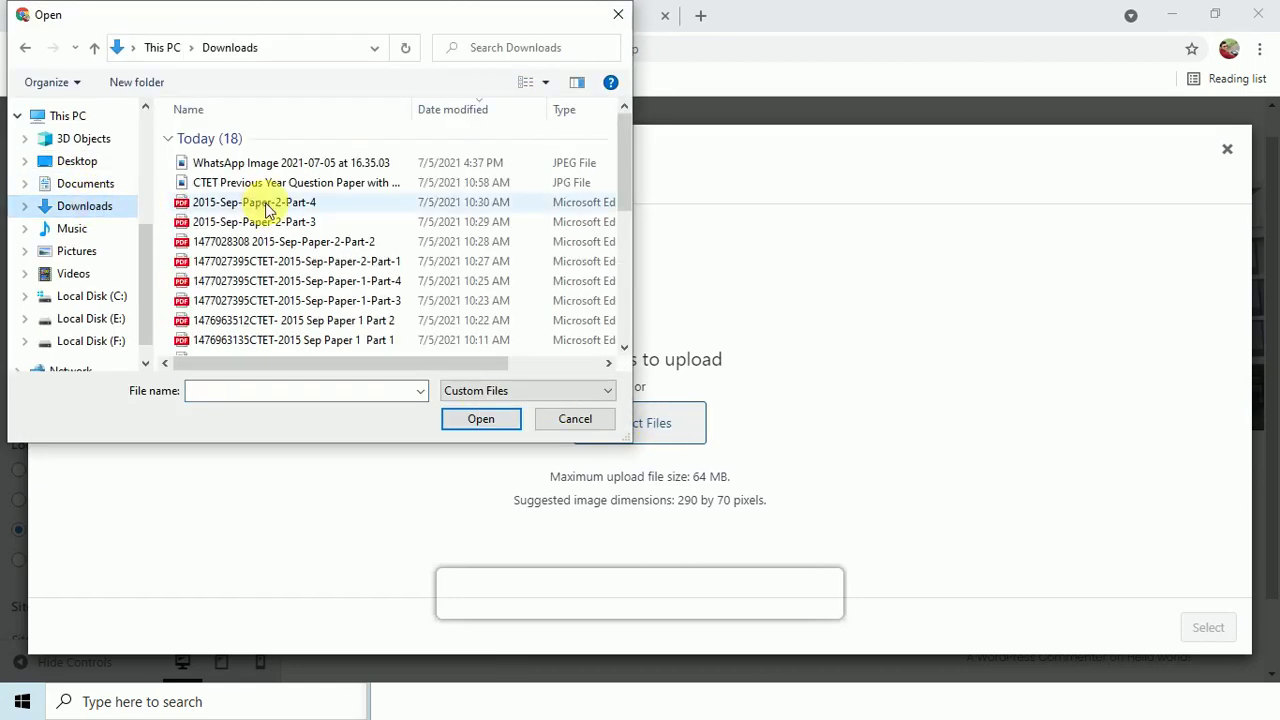
left_click(250, 163)
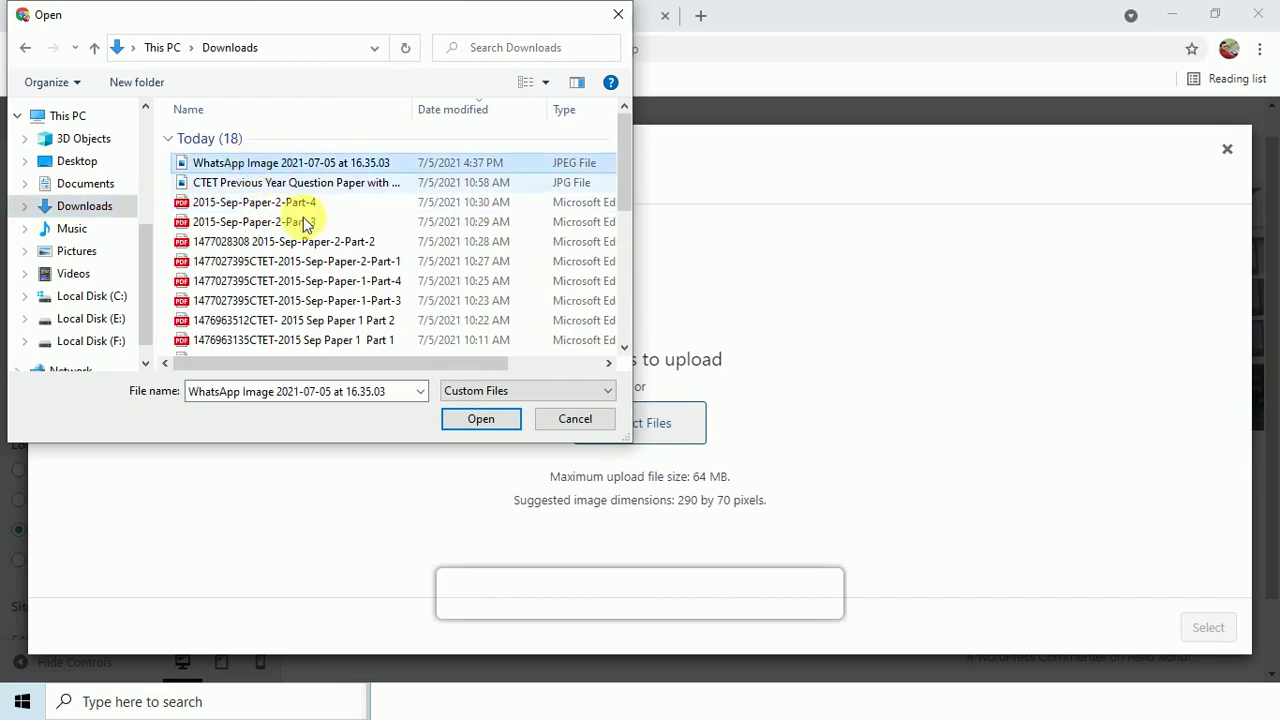
left_click(462, 418)
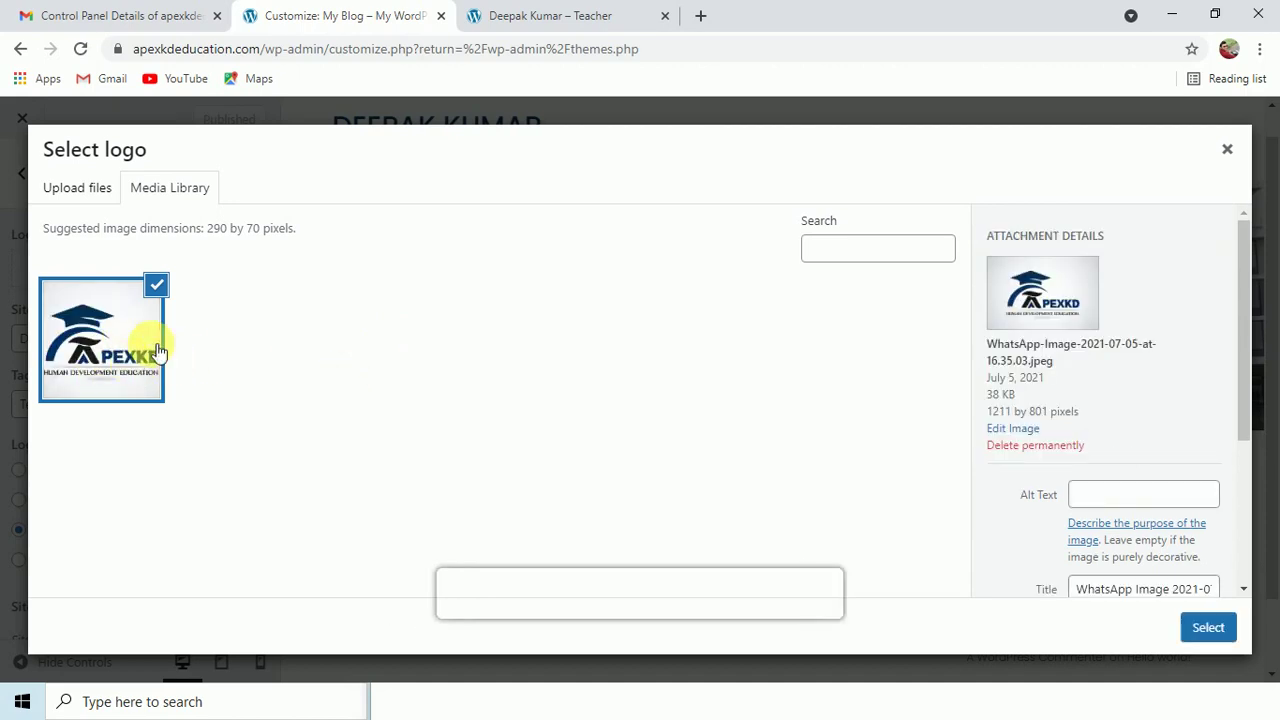
scroll(995, 322, "down", 1)
scroll(1030, 400, "down", 3)
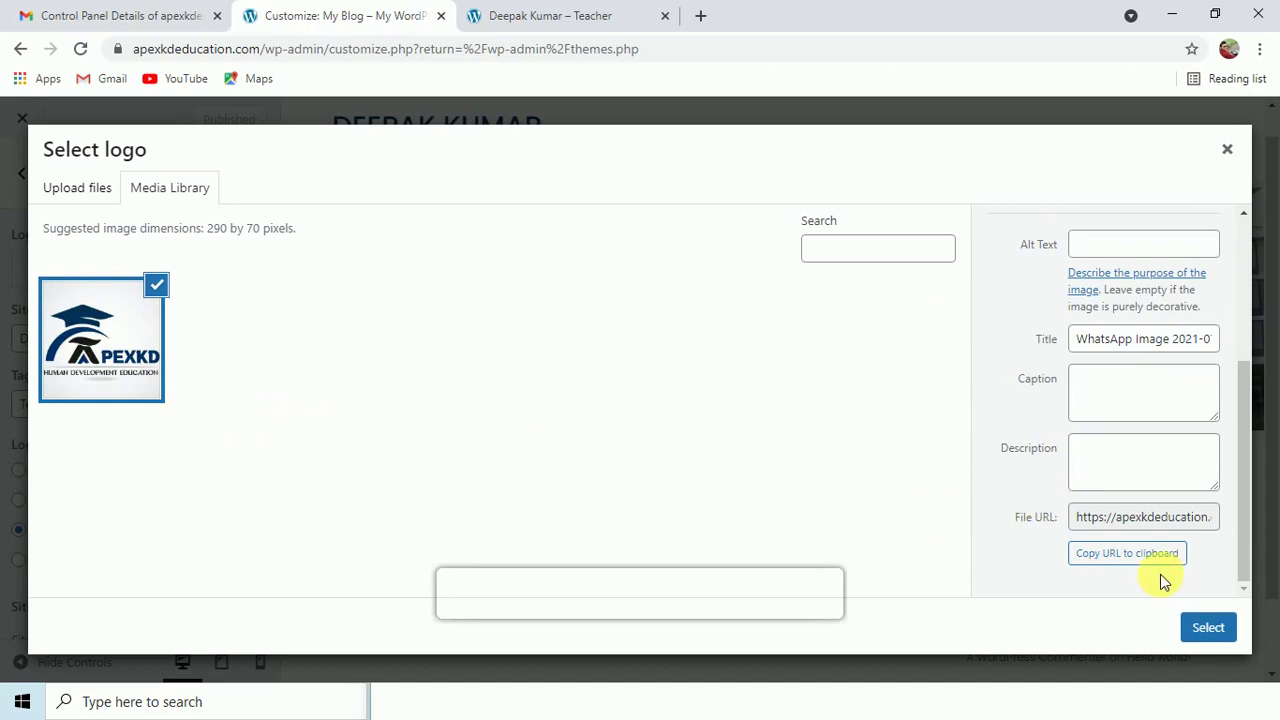
Select the uploaded APEXKD image and crop it to become the site logo.
left_click(1208, 627)
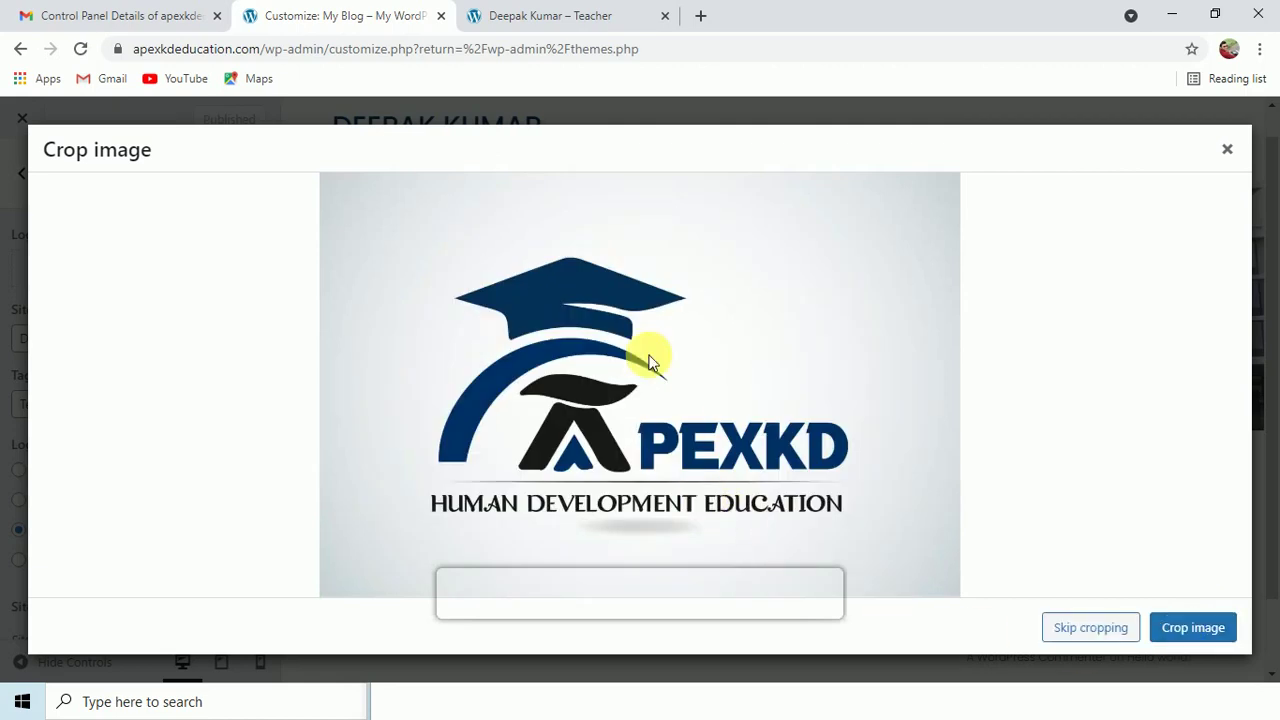
left_click(1215, 642)
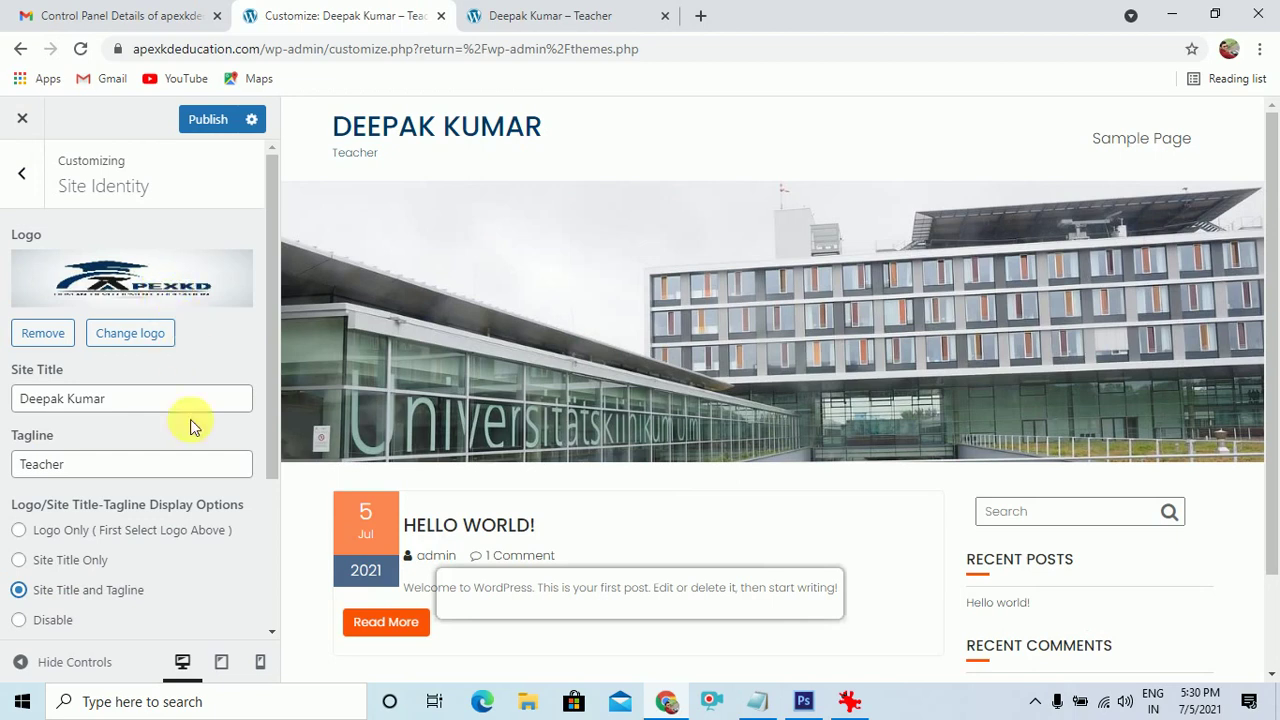
Switch the header display to 'Logo Only', publish, and view the APEXKD logo on the live site.
scroll(186, 451, "down", 1)
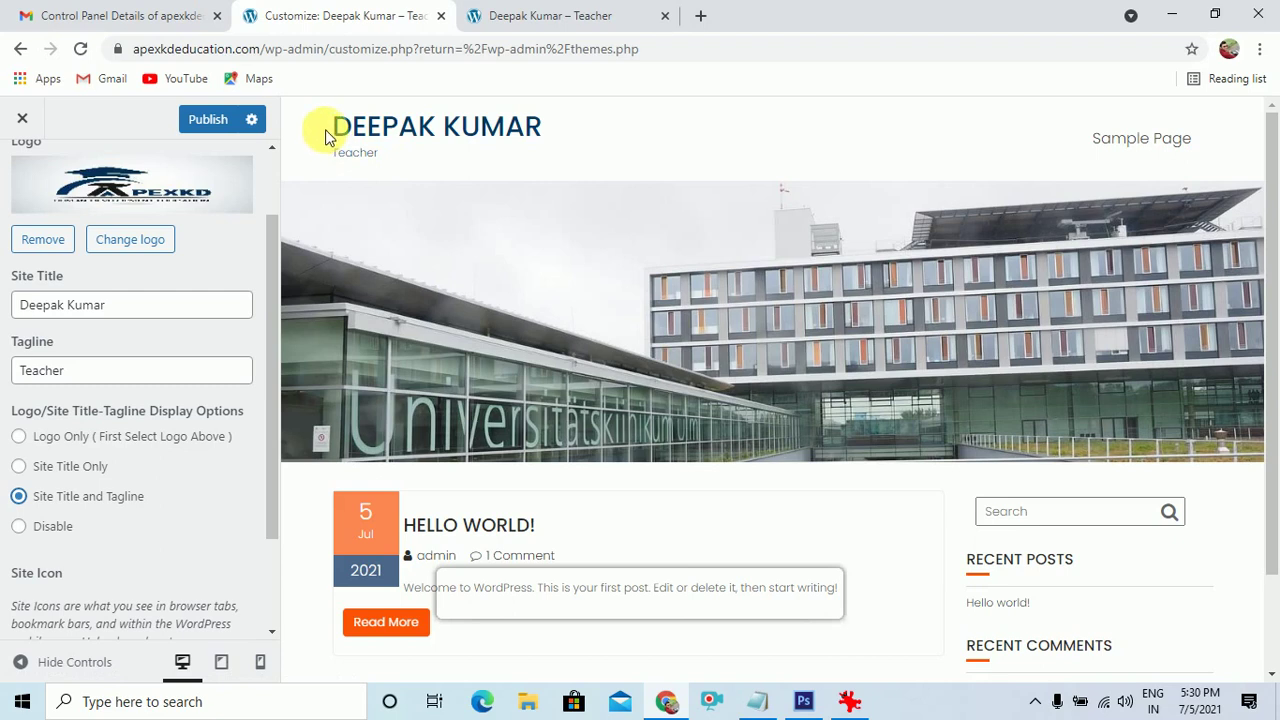
triple_click(414, 137)
left_click_drag(380, 152, 330, 130)
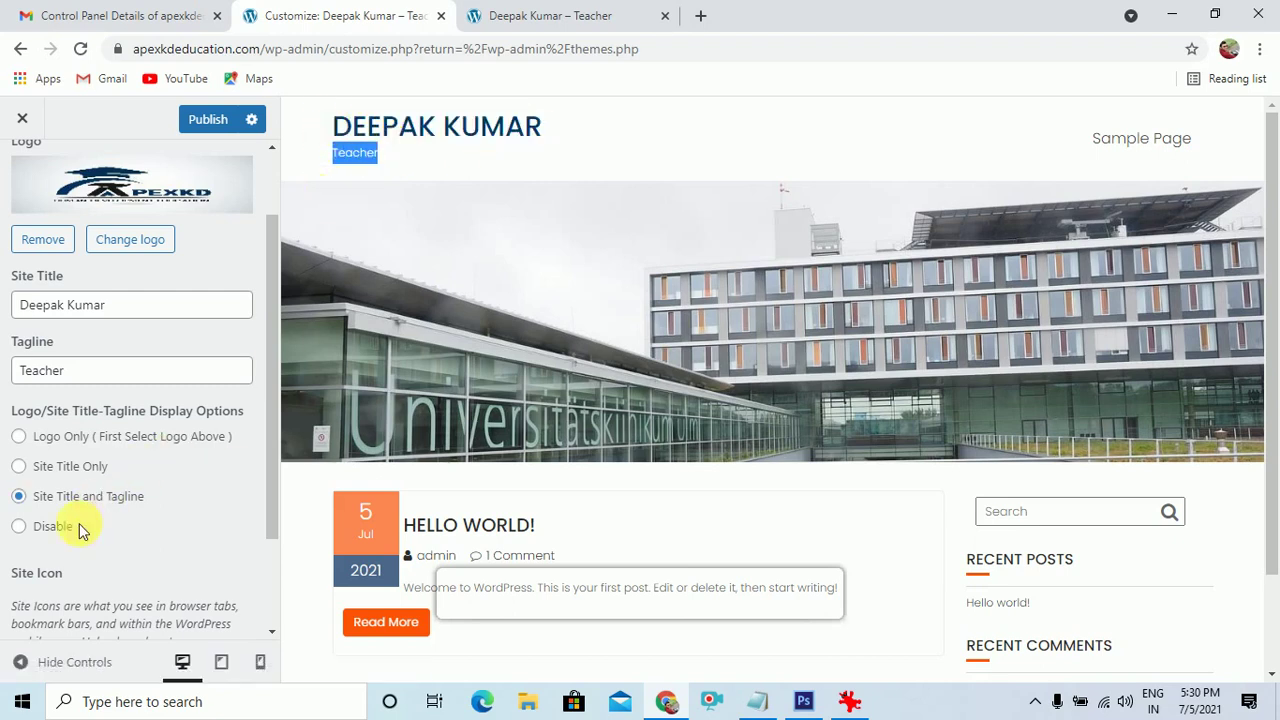
left_click(47, 442)
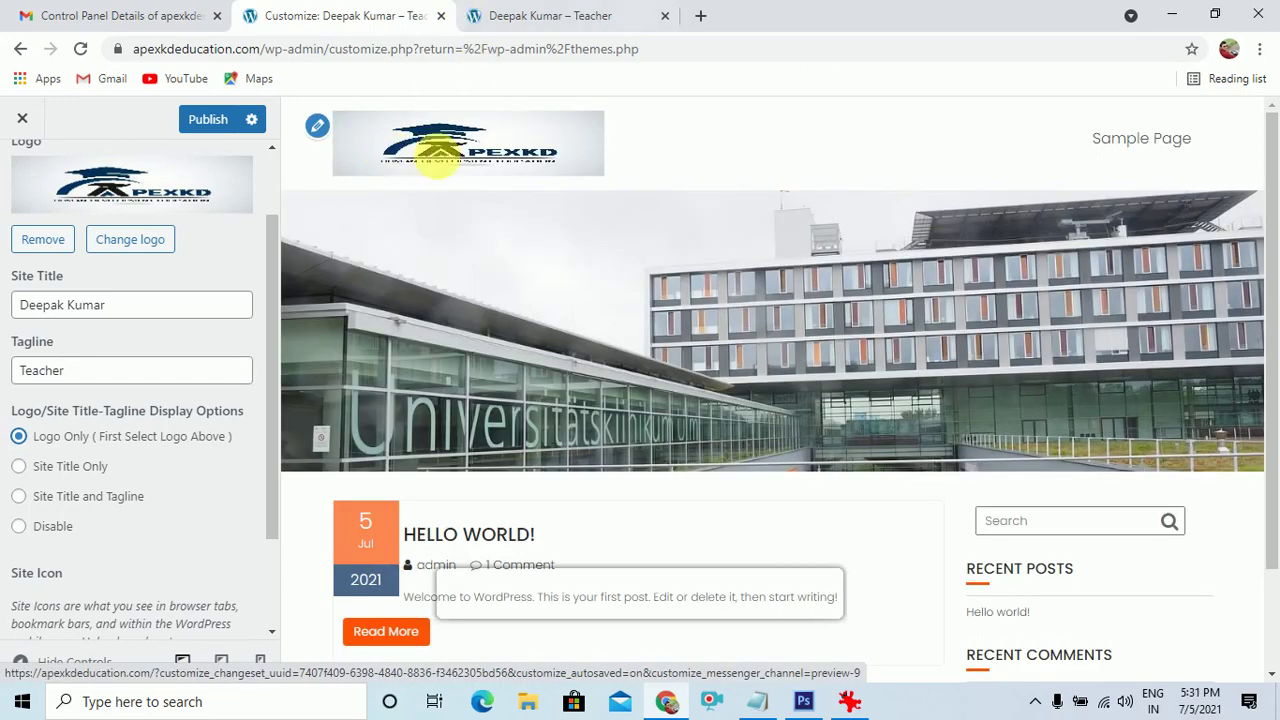
left_click(208, 119)
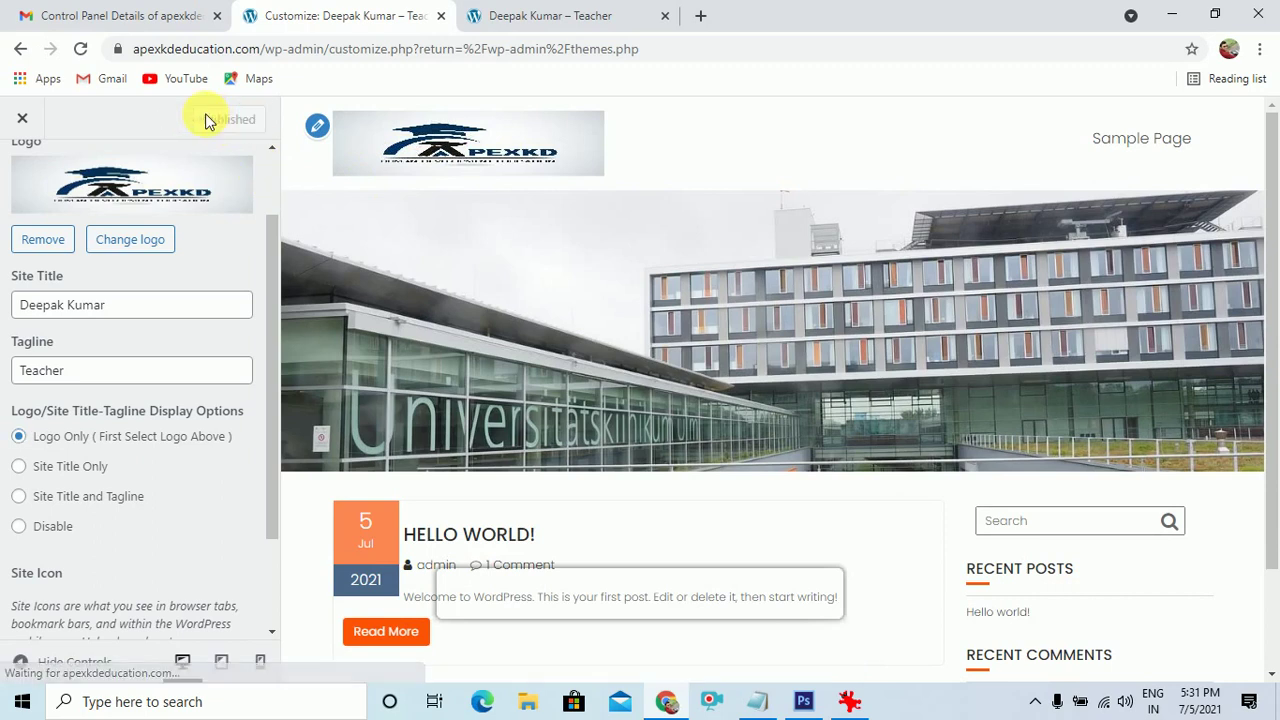
left_click(478, 16)
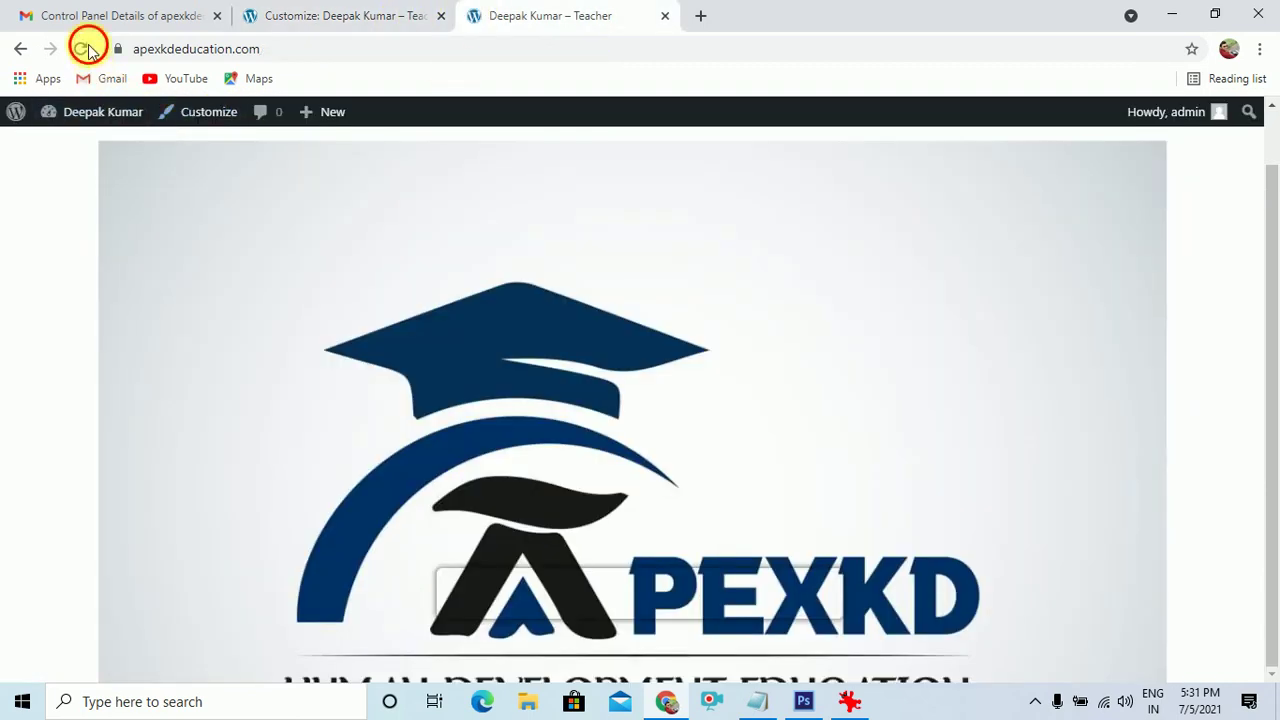